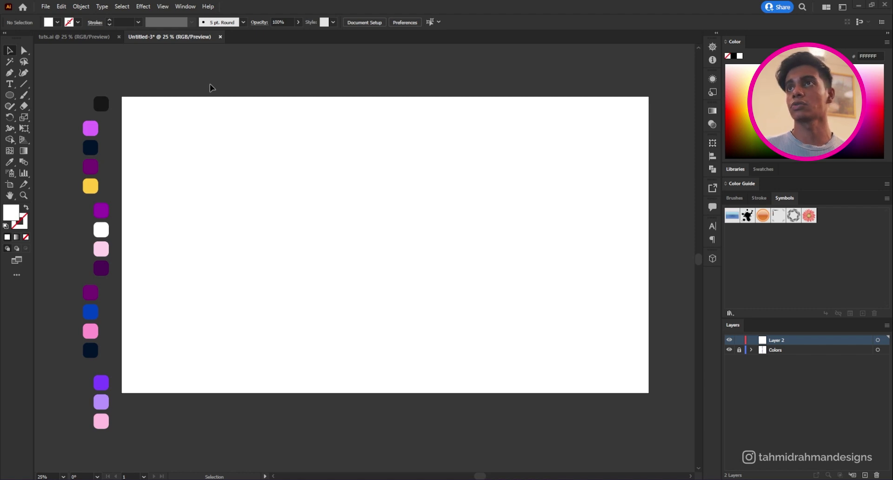
- Pan the artboard and swatch palette into view and pick the Rectangle Tool from the Ellipse flyout
{"action": "left_click_drag", "start_coordinate": [275, 124], "coordinate": [289, 116]}
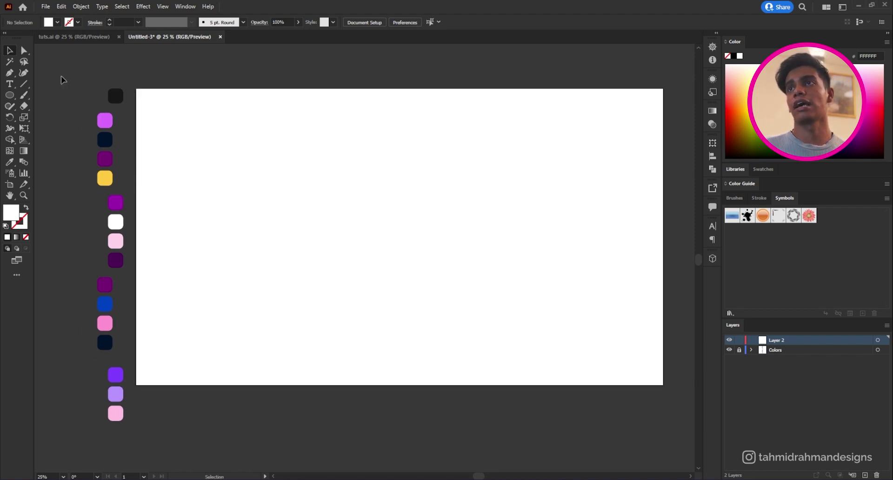
{"action": "left_click_drag", "start_coordinate": [115, 344], "coordinate": [147, 429]}
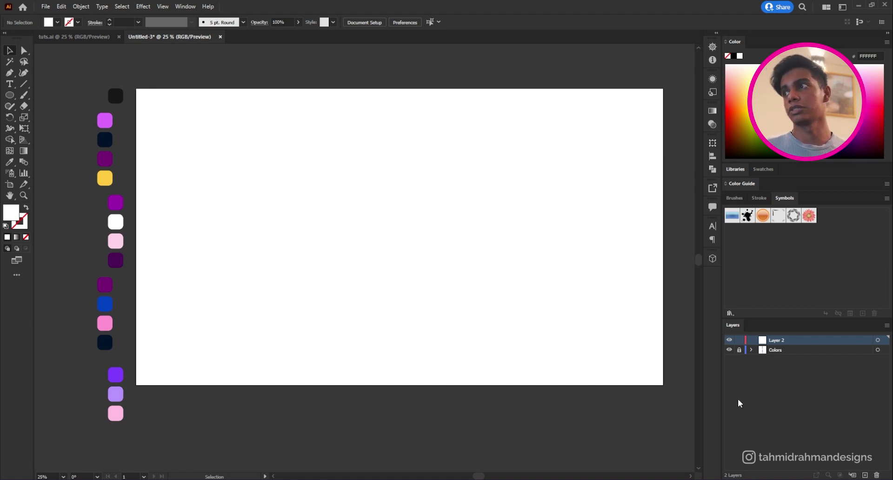
{"action": "left_click_drag", "start_coordinate": [459, 299], "coordinate": [424, 302]}
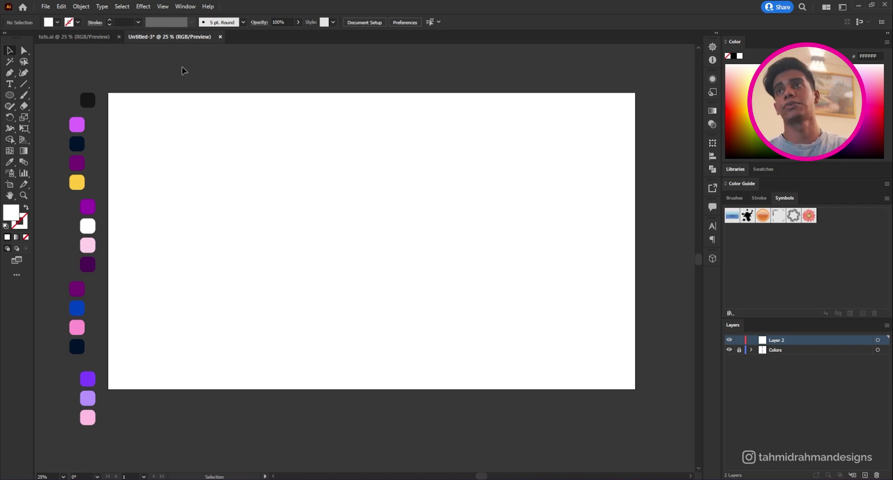
{"action": "left_click_drag", "start_coordinate": [15, 101], "coordinate": [27, 99]}
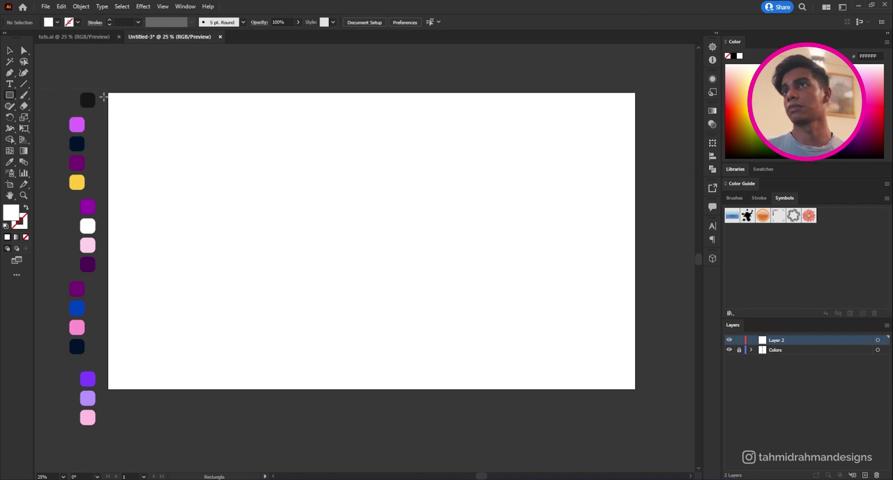
- Draw a 1920×1080 px rectangle over the artboard and fill it with the #161616 swatch using the Eyedropper
{"action": "left_click_drag", "start_coordinate": [108, 93], "coordinate": [635, 389]}
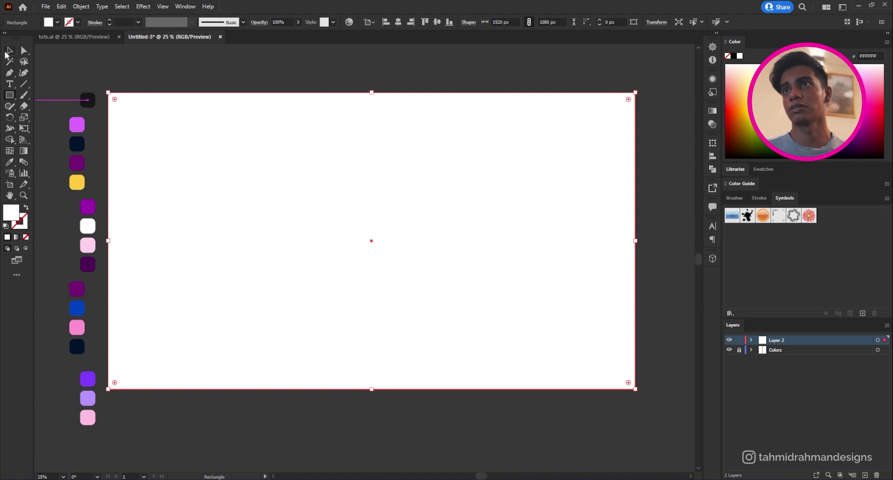
{"action": "left_click", "coordinate": [8, 51]}
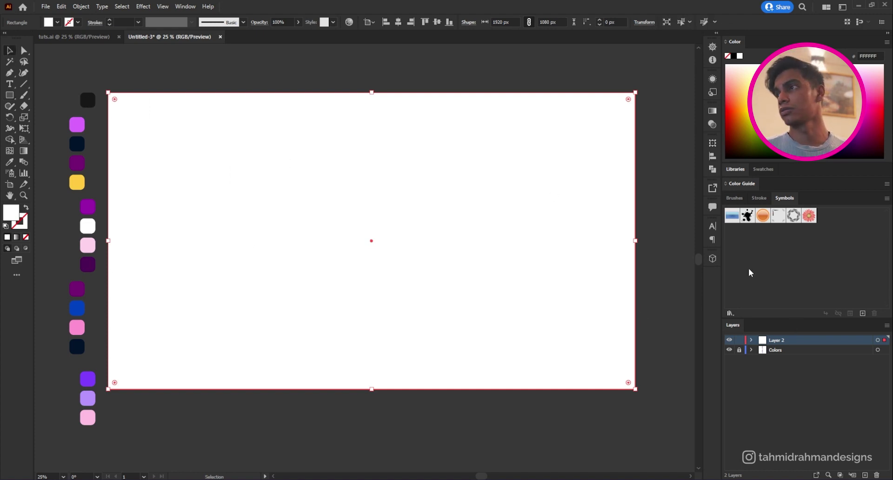
{"action": "left_click", "coordinate": [739, 352]}
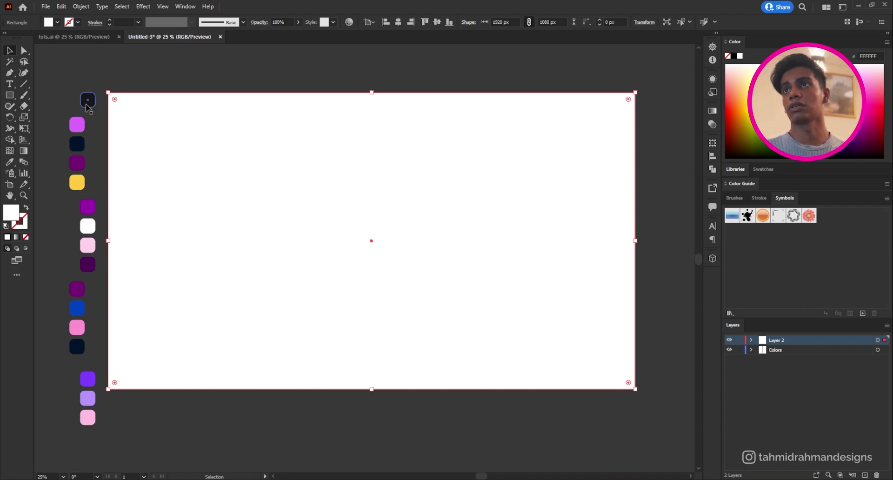
{"action": "key", "text": "i"}
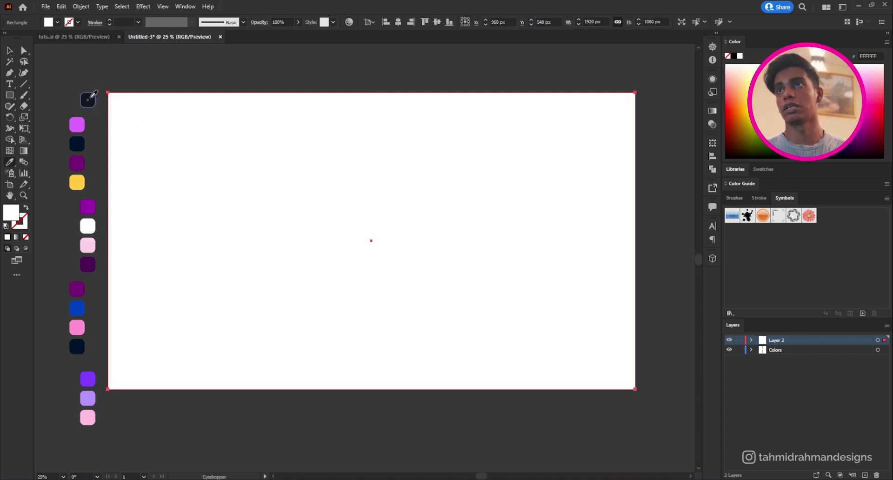
{"action": "left_click", "coordinate": [86, 97]}
{"action": "left_click", "coordinate": [9, 50]}
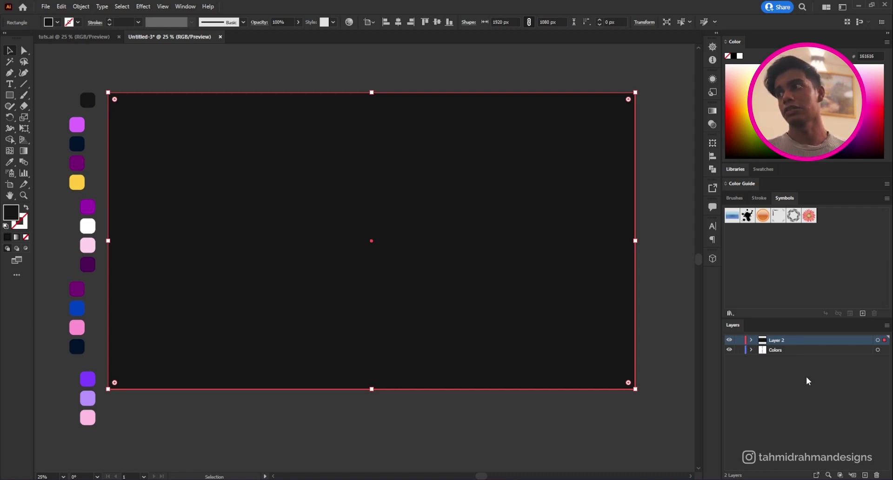
- Rename Layer 2 to 'Background'
{"action": "double_click", "coordinate": [781, 341]}
{"action": "type", "text": "Backg"}
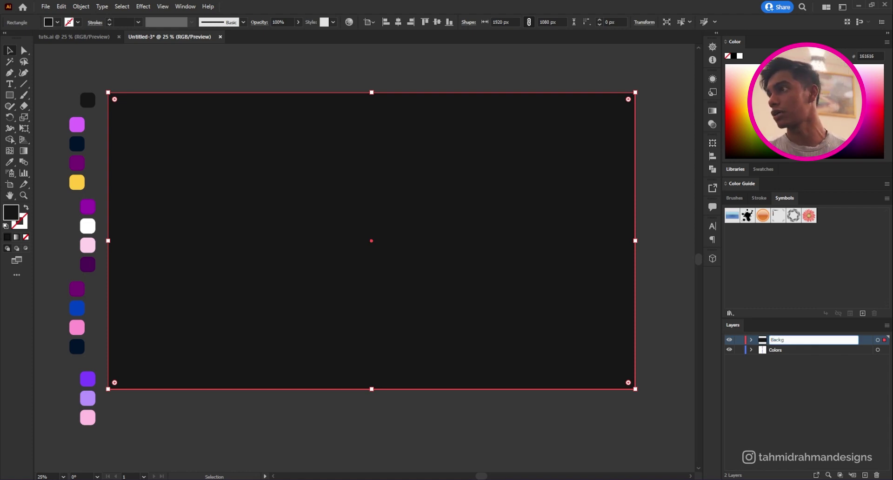
{"action": "type", "text": "round"}
{"action": "key", "text": "Return"}
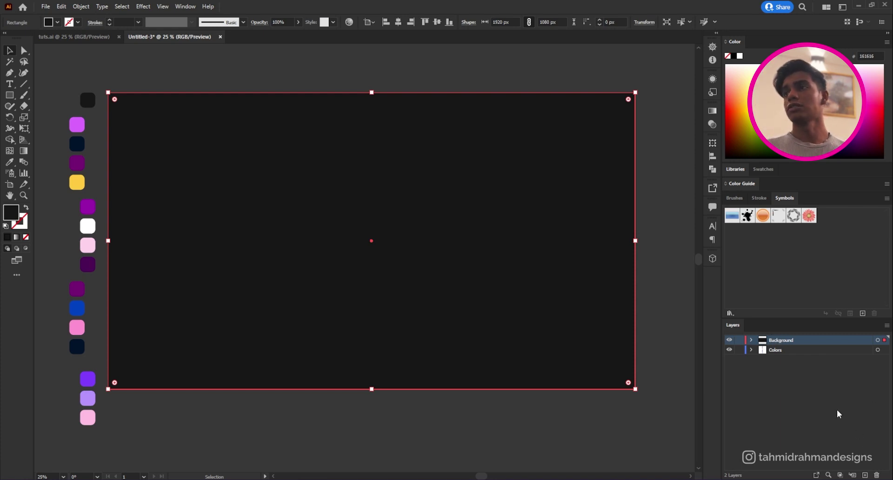
- Browse the Effect menu without choosing anything and reselect the background rectangle
{"action": "left_click", "coordinate": [692, 318]}
{"action": "left_click", "coordinate": [613, 291]}
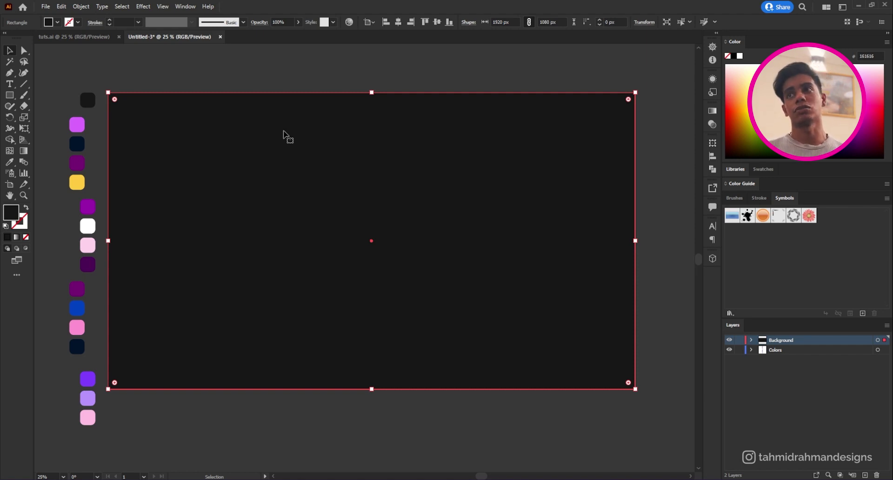
{"action": "left_click", "coordinate": [163, 7]}
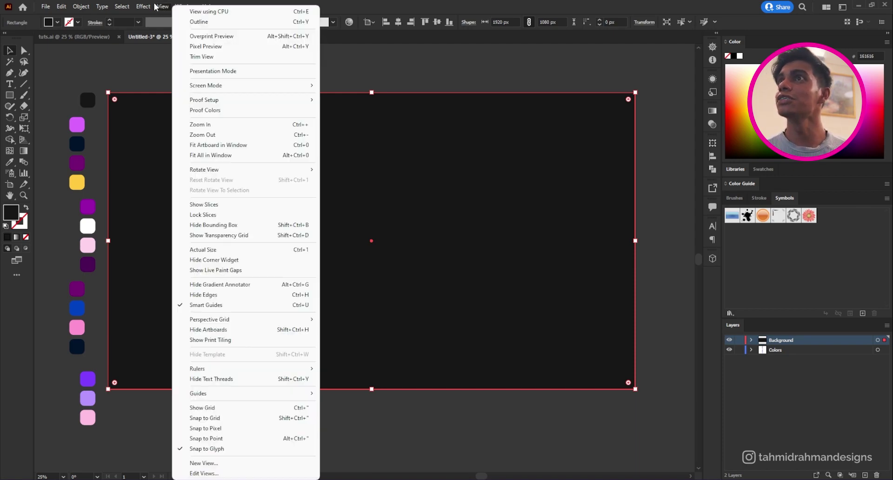
{"action": "mouse_move", "coordinate": [143, 4]}
{"action": "left_click", "coordinate": [143, 4]}
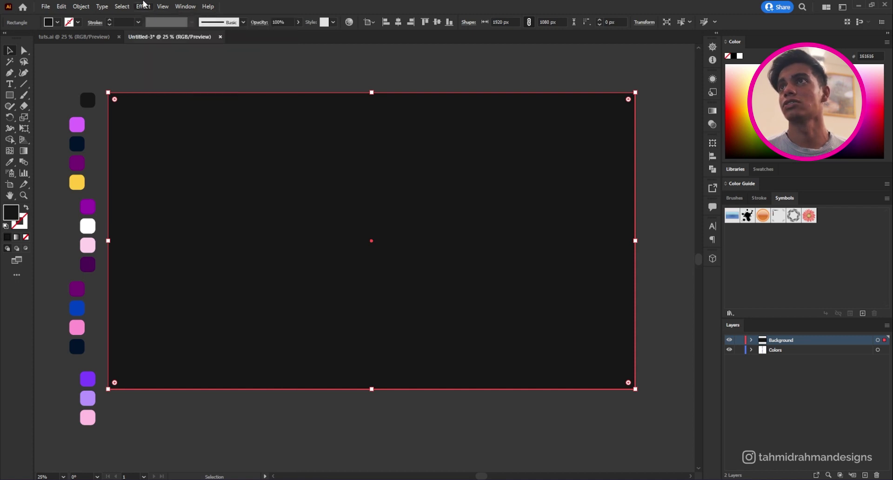
{"action": "left_click", "coordinate": [172, 61]}
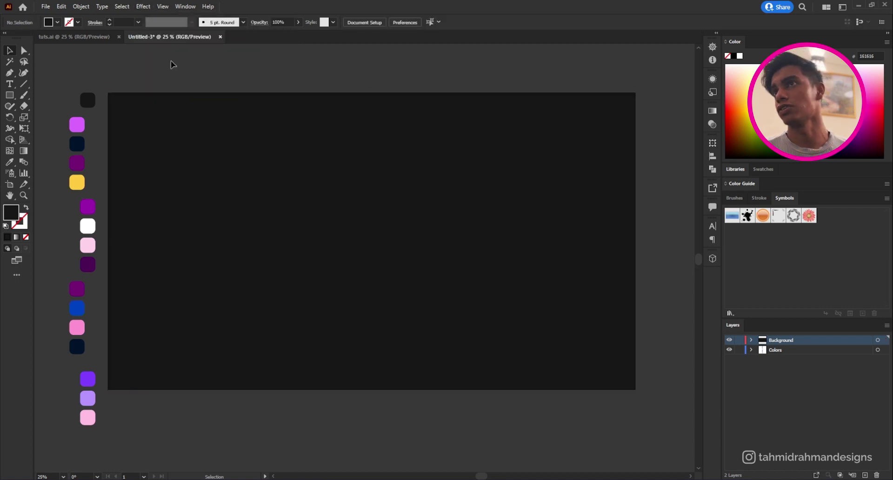
{"action": "left_click", "coordinate": [214, 159]}
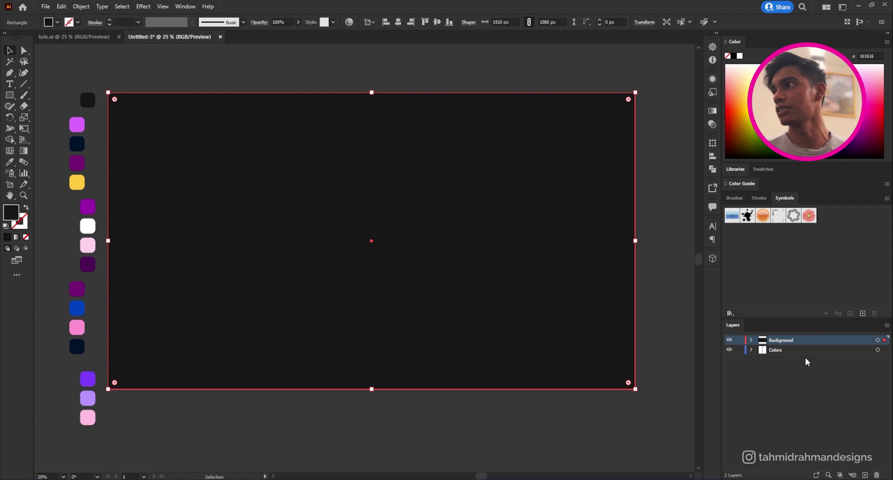
- Open Effect > Distort > Diffuse Glow for the background rectangle
{"action": "left_click", "coordinate": [151, 7]}
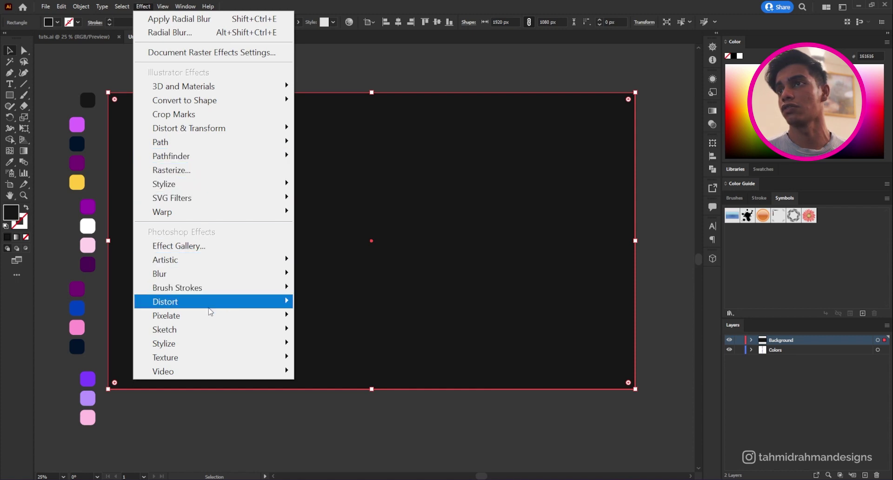
{"action": "mouse_move", "coordinate": [209, 307]}
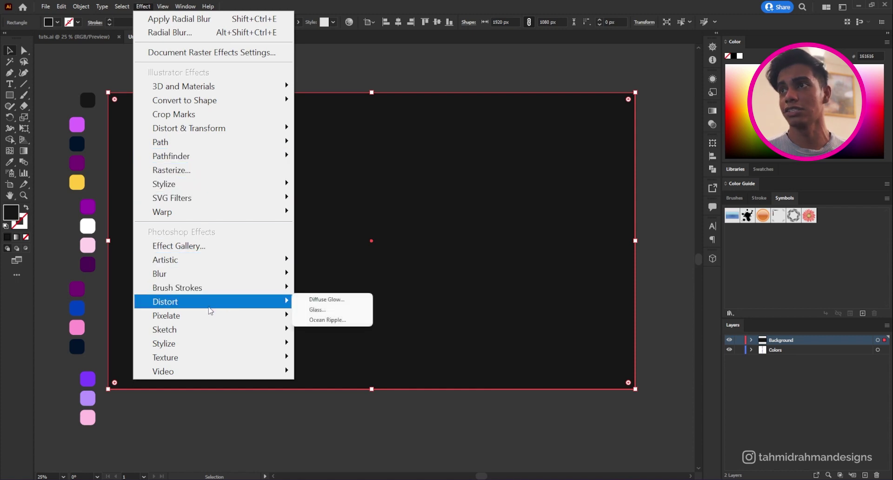
{"action": "left_click", "coordinate": [342, 301]}
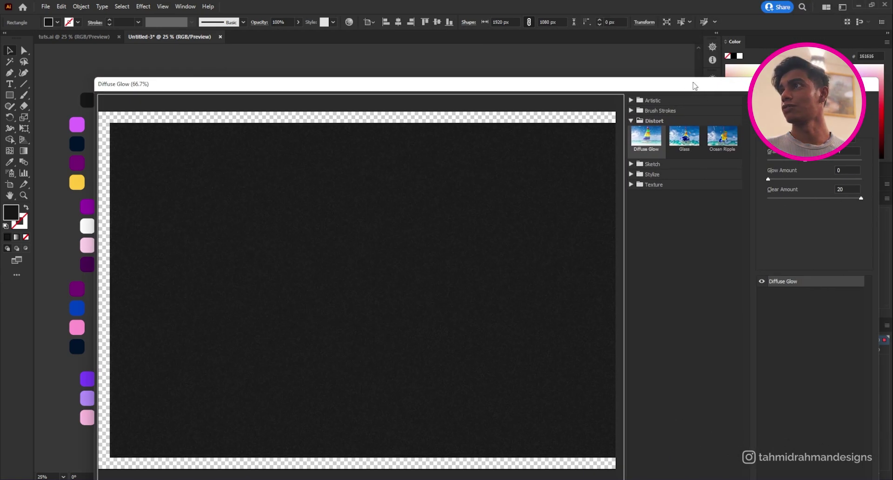
{"action": "left_click_drag", "start_coordinate": [699, 91], "coordinate": [669, 48]}
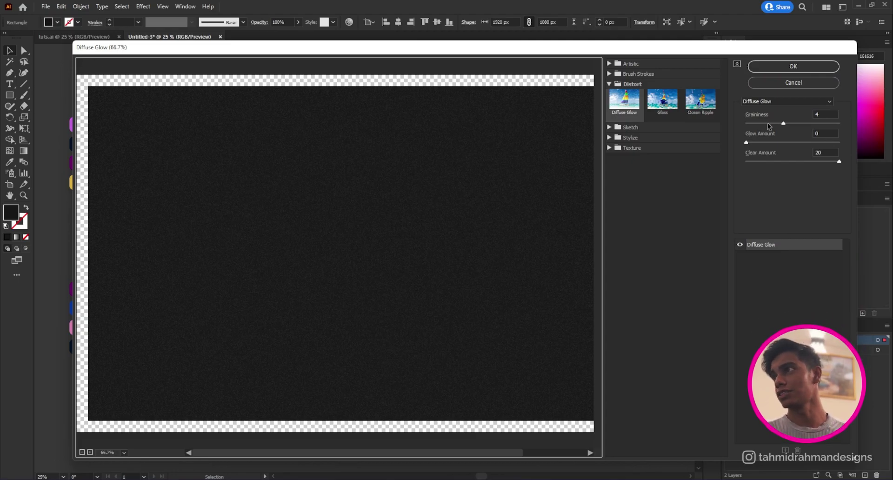
- Set Diffuse Glow to Graininess 3, Glow Amount 0, Clear Amount 20 and apply it
{"action": "left_click_drag", "start_coordinate": [767, 123], "coordinate": [738, 122]}
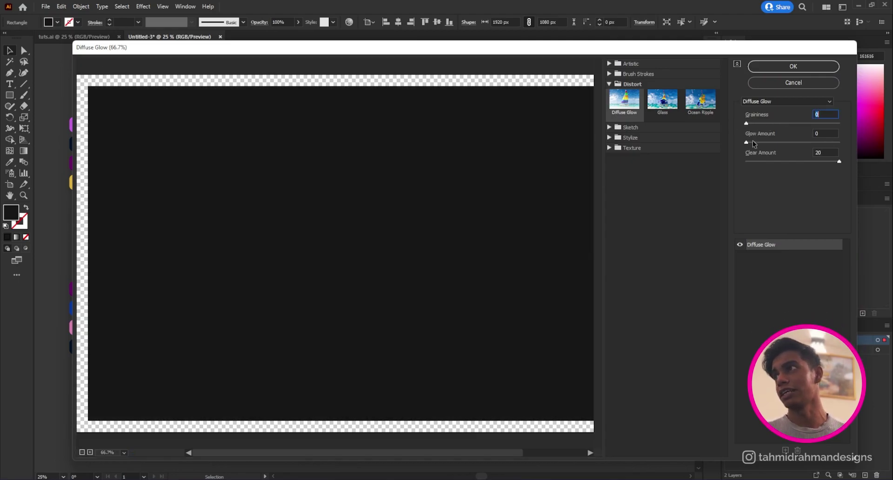
{"action": "mouse_move", "coordinate": [746, 162]}
{"action": "left_mouse_down"}
{"action": "mouse_move", "coordinate": [729, 162]}
{"action": "mouse_move", "coordinate": [803, 166]}
{"action": "mouse_move", "coordinate": [740, 164]}
{"action": "left_mouse_up"}
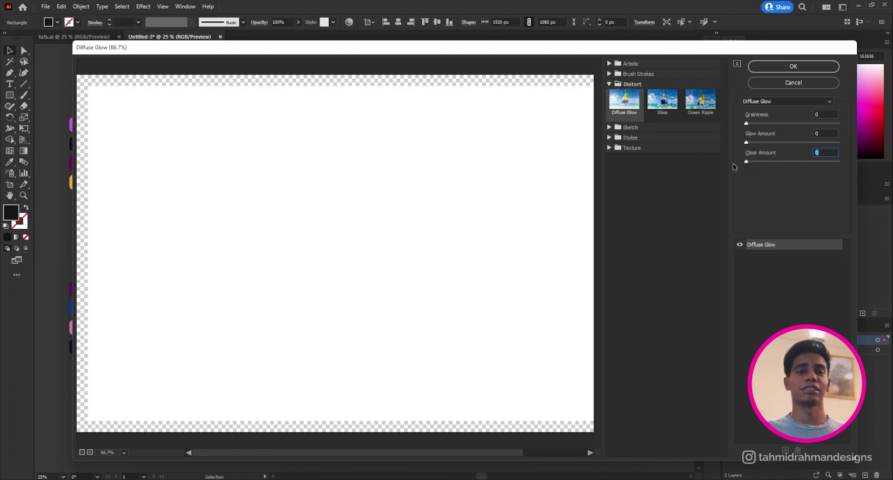
{"action": "left_click_drag", "start_coordinate": [733, 163], "coordinate": [846, 165]}
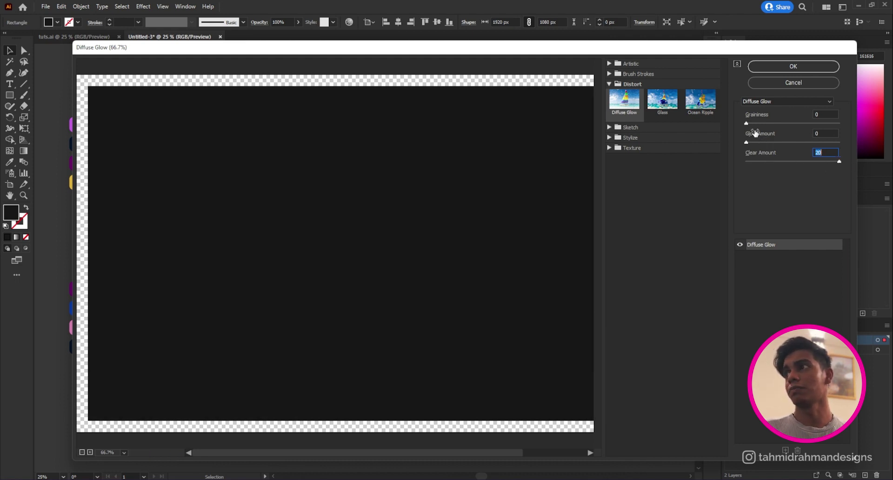
{"action": "left_click_drag", "start_coordinate": [749, 143], "coordinate": [720, 142]}
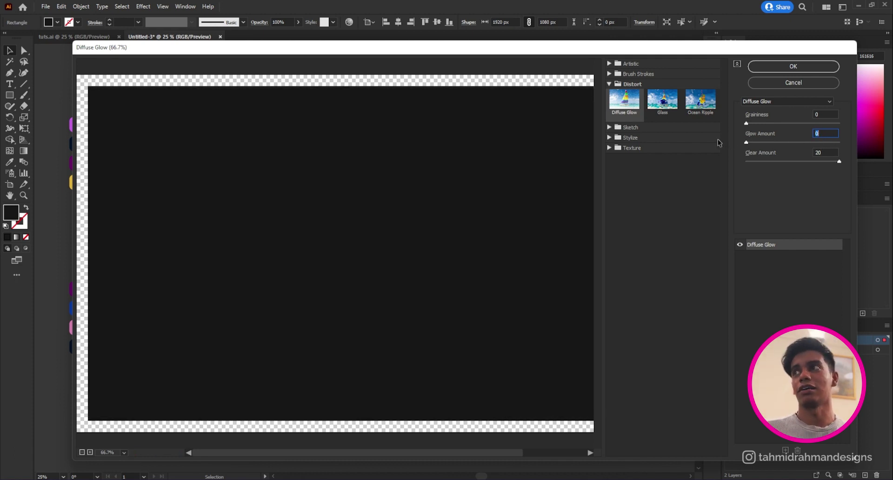
{"action": "left_click", "coordinate": [748, 123]}
{"action": "left_click_drag", "start_coordinate": [760, 125], "coordinate": [771, 126]}
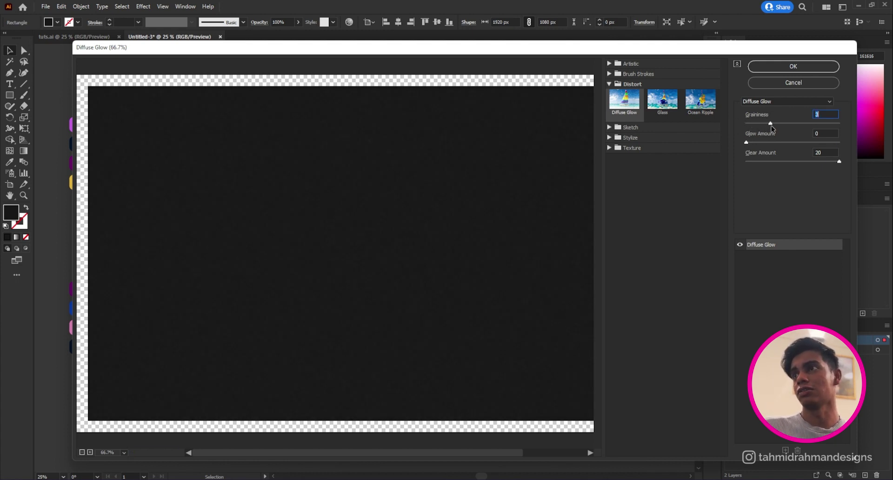
{"action": "left_click", "coordinate": [89, 453]}
{"action": "left_click_drag", "start_coordinate": [158, 323], "coordinate": [301, 331]}
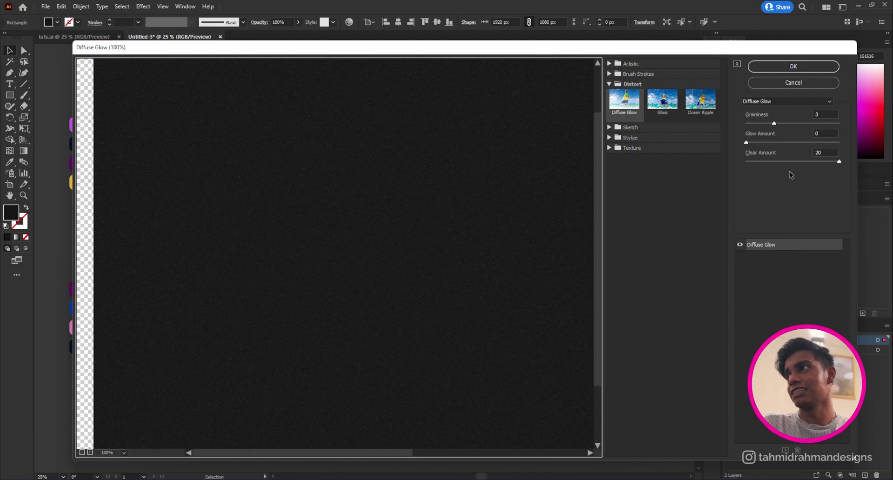
{"action": "left_click", "coordinate": [773, 123]}
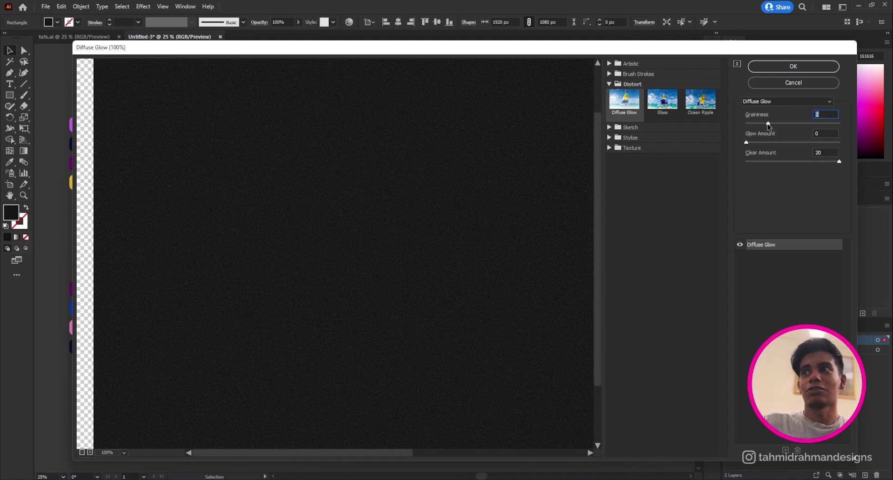
{"action": "mouse_move", "coordinate": [769, 126]}
{"action": "left_mouse_down"}
{"action": "mouse_move", "coordinate": [797, 125]}
{"action": "mouse_move", "coordinate": [774, 125]}
{"action": "left_mouse_up"}
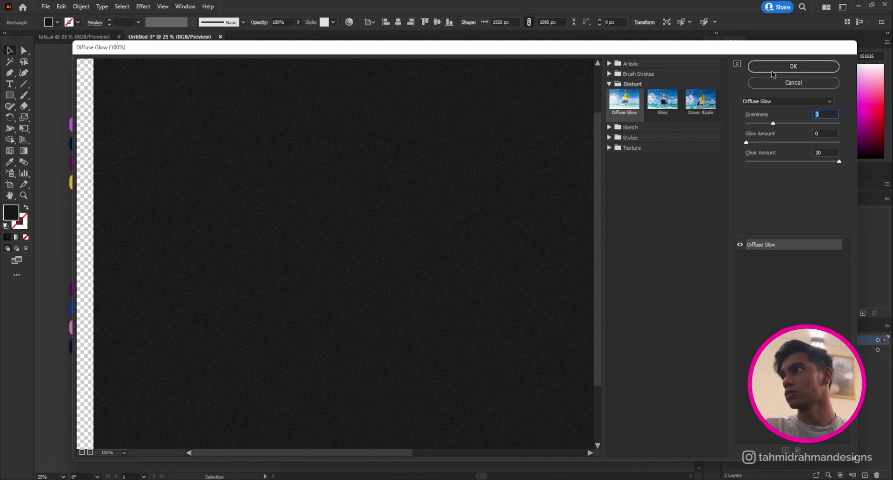
{"action": "left_click", "coordinate": [793, 72]}
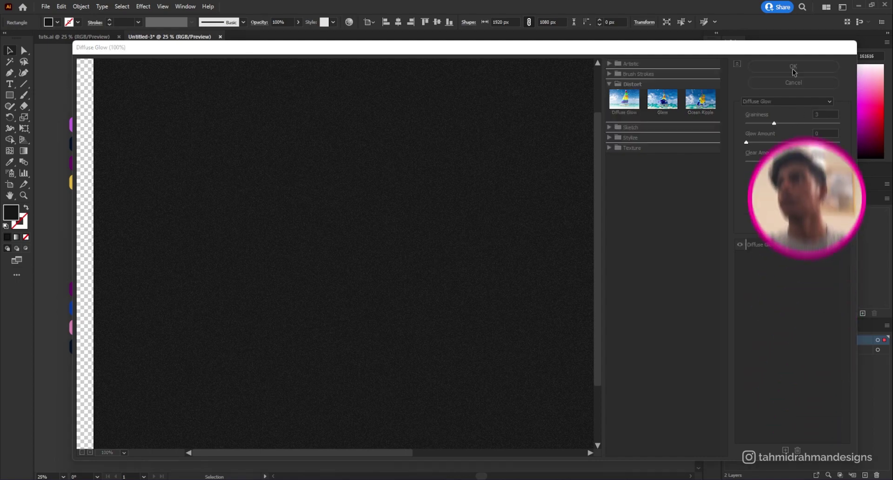
{"action": "left_click", "coordinate": [494, 73]}
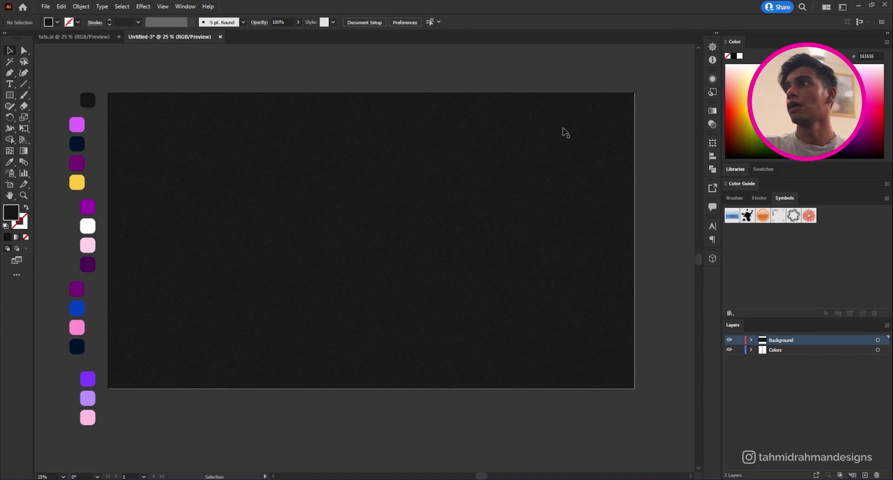
- Lock Background, add a new layer, and pen a closed curved teardrop path with a pointed top
{"action": "left_click", "coordinate": [739, 340]}
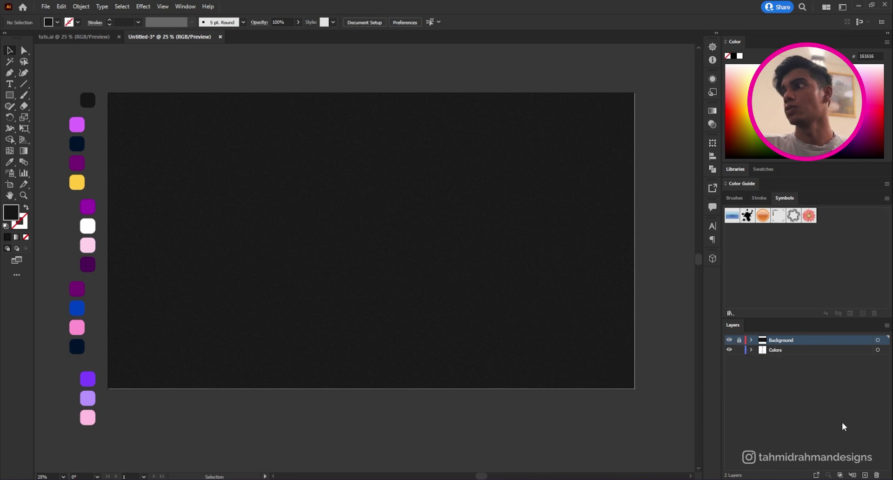
{"action": "left_click", "coordinate": [865, 475]}
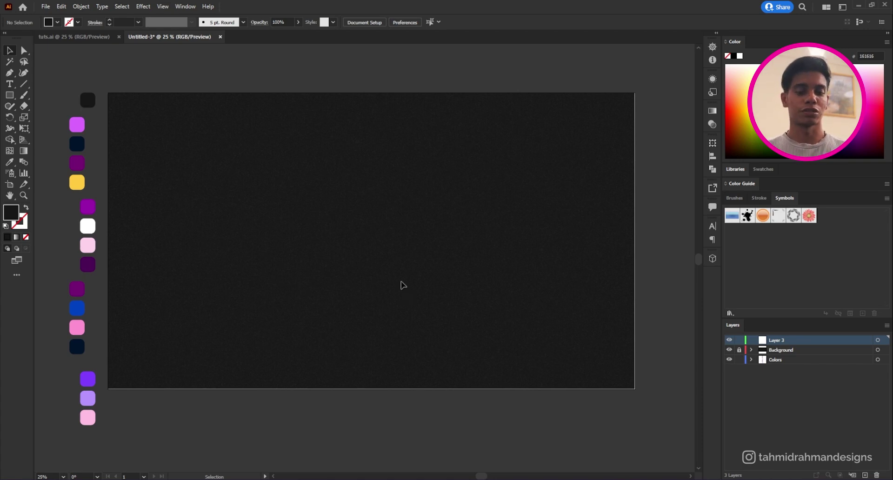
{"action": "key", "text": "p"}
{"action": "left_click", "coordinate": [371, 241]}
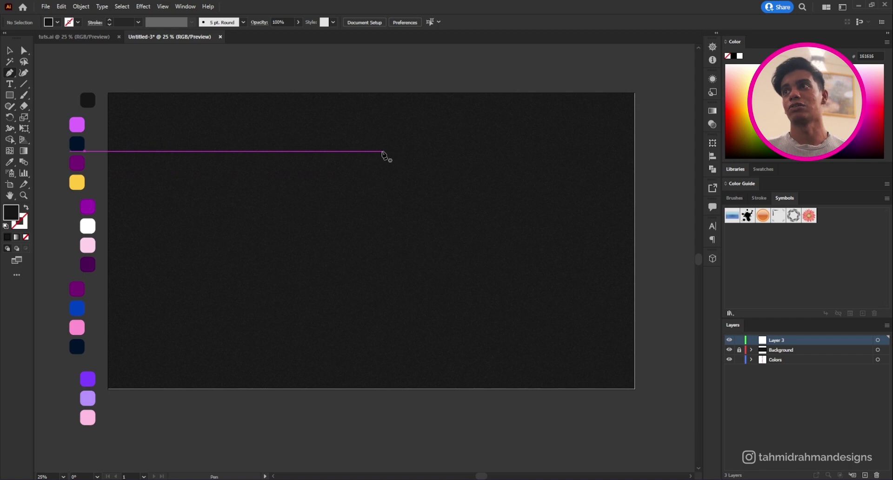
{"action": "left_click", "coordinate": [381, 151]}
{"action": "left_click_drag", "start_coordinate": [426, 244], "coordinate": [466, 282]}
{"action": "left_click_drag", "start_coordinate": [293, 241], "coordinate": [302, 287]}
{"action": "left_click_drag", "start_coordinate": [382, 151], "coordinate": [399, 113]}
- Select the drop shape and nudge it slightly right toward the centre
{"action": "left_click", "coordinate": [10, 50]}
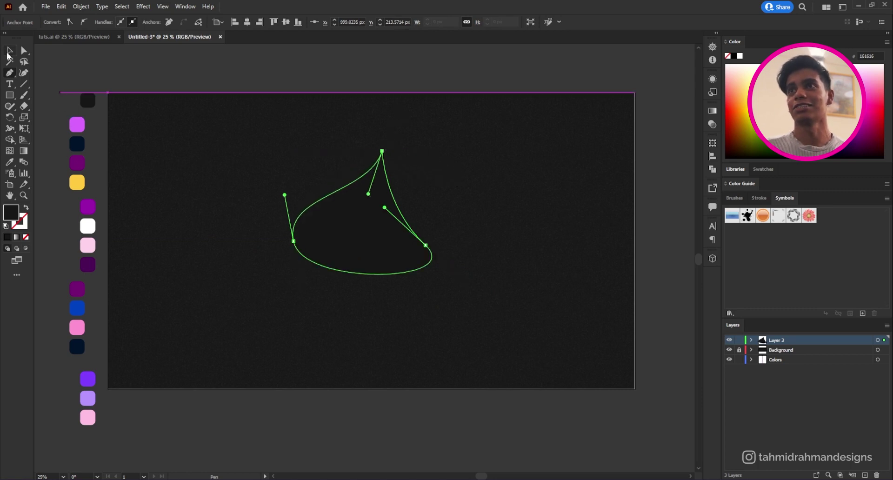
{"action": "left_click", "coordinate": [387, 63]}
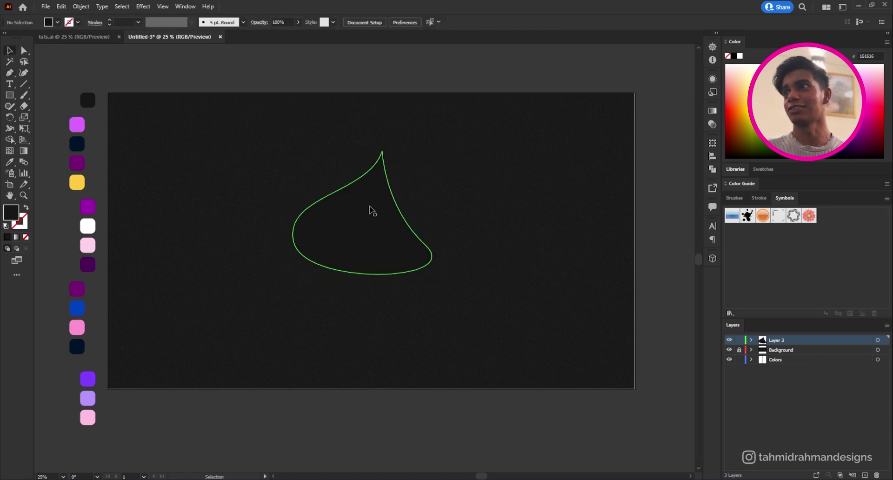
{"action": "left_click_drag", "start_coordinate": [371, 208], "coordinate": [402, 202]}
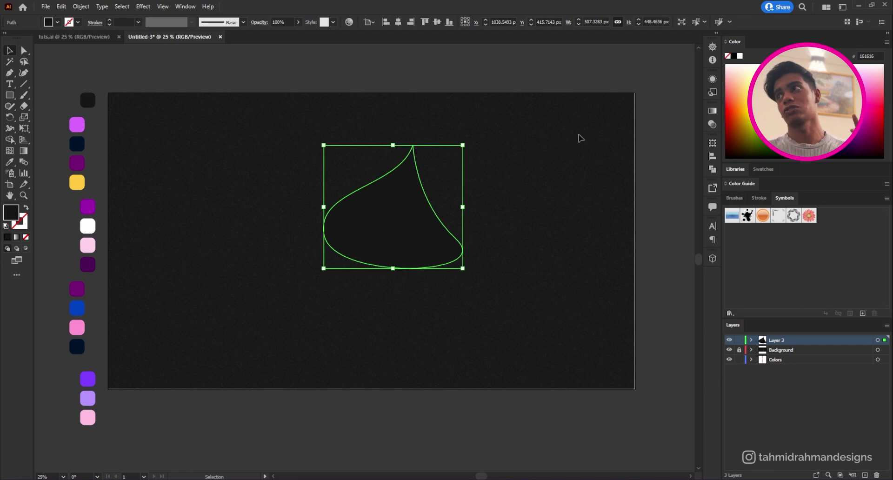
- Fill the drop shape with a Freeform Gradient from the Gradient panel
{"action": "left_click", "coordinate": [709, 111]}
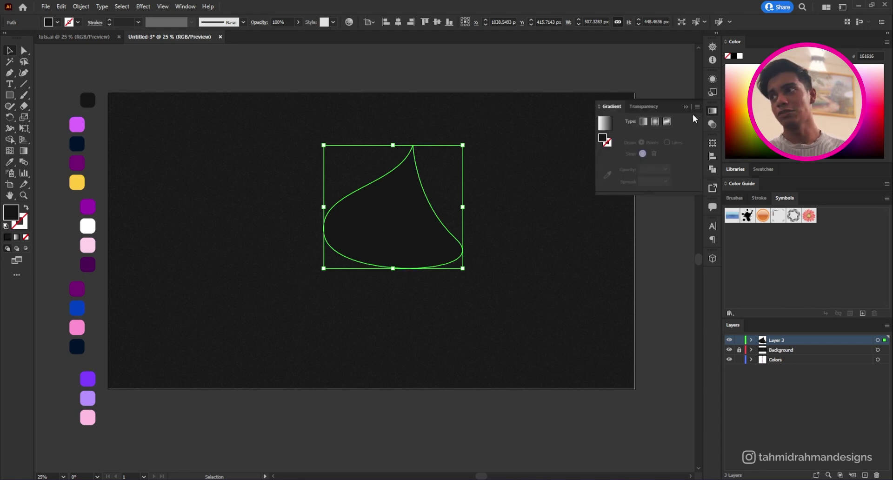
{"action": "left_click", "coordinate": [573, 257]}
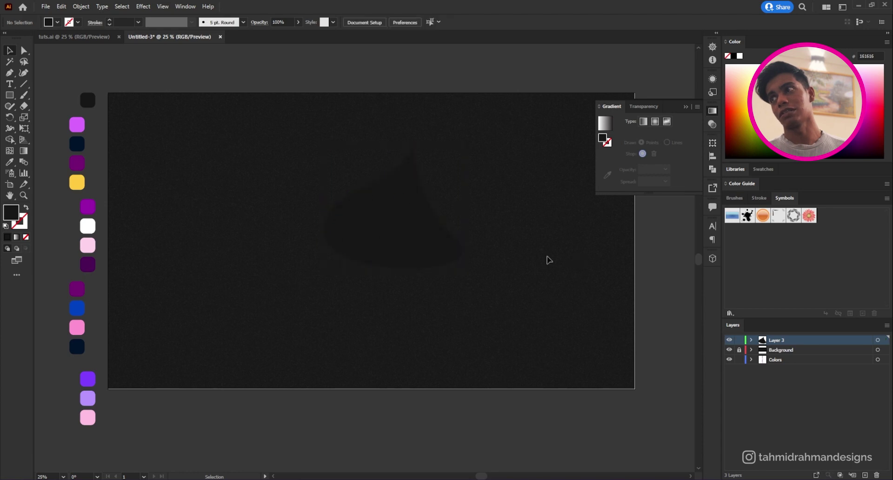
{"action": "left_click", "coordinate": [407, 238]}
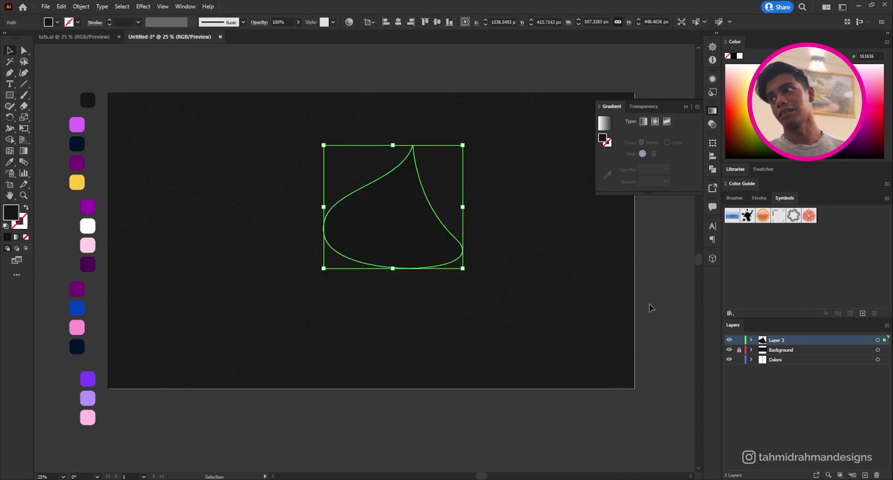
{"action": "left_click", "coordinate": [752, 340]}
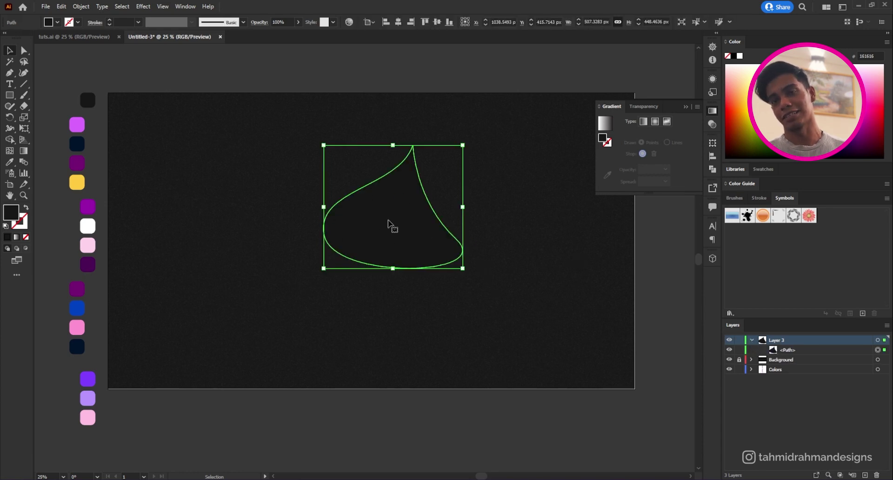
{"action": "left_click", "coordinate": [667, 122]}
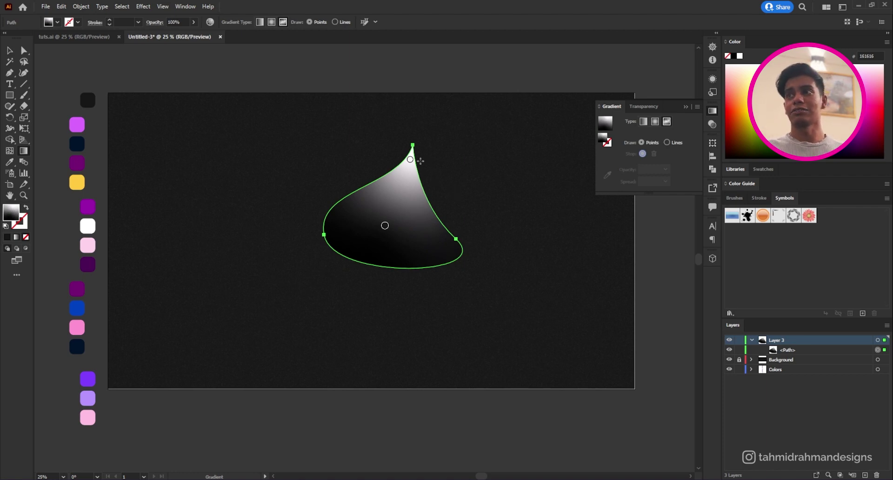
- Reposition the light point up-left and the dark point toward the lower right
{"action": "left_click_drag", "start_coordinate": [411, 160], "coordinate": [379, 183]}
{"action": "left_click_drag", "start_coordinate": [385, 226], "coordinate": [425, 236]}
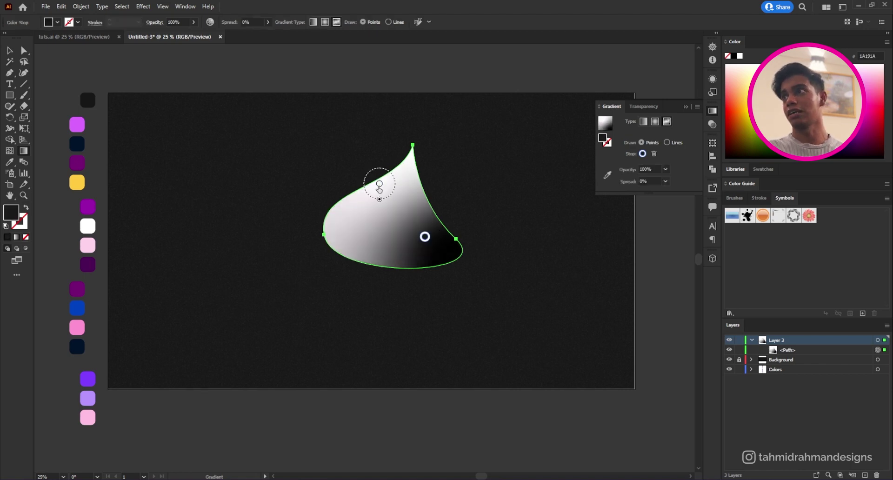
{"action": "left_click", "coordinate": [379, 184]}
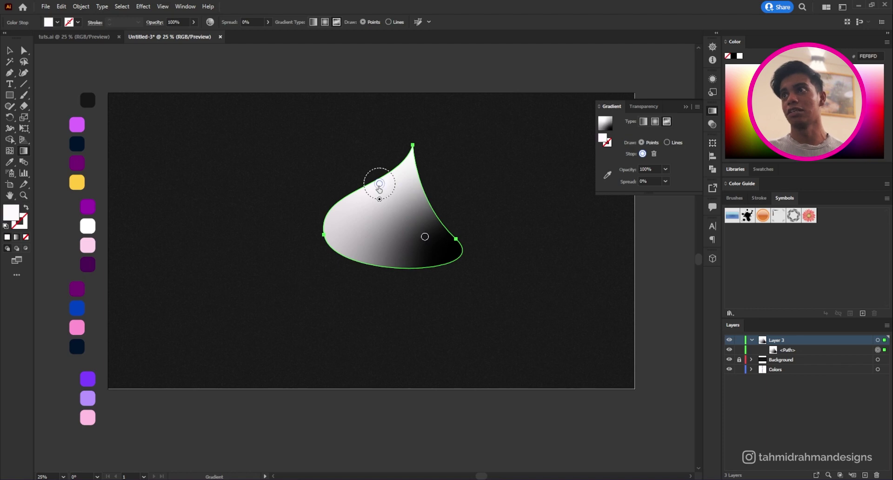
{"action": "left_click_drag", "start_coordinate": [425, 236], "coordinate": [399, 227]}
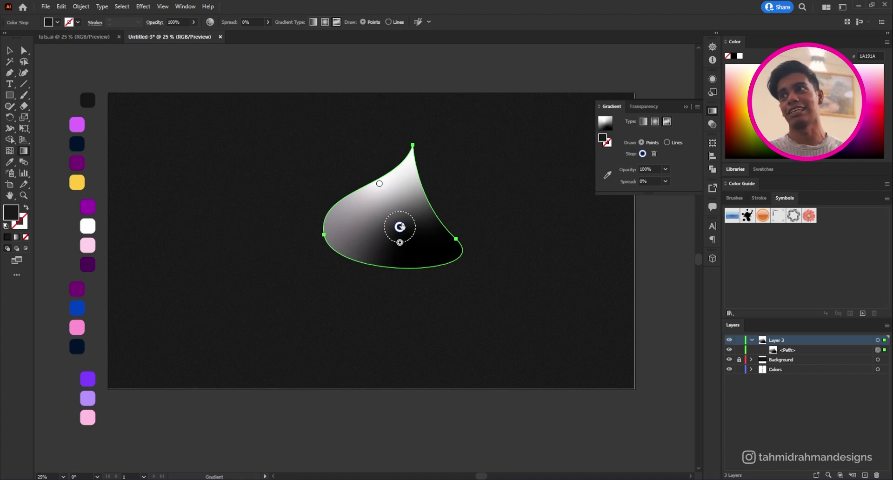
{"action": "left_click_drag", "start_coordinate": [400, 227], "coordinate": [425, 239]}
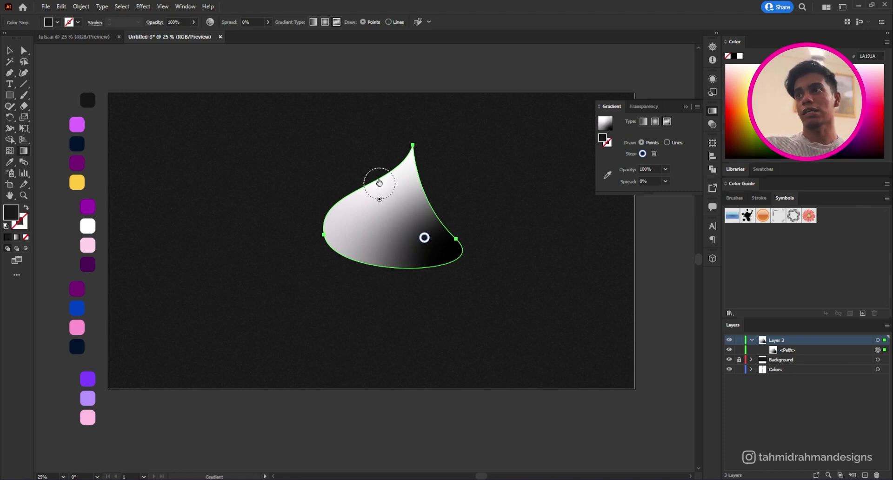
- Add gradient points at the left and upper right, and make the upper-left point light purple
{"action": "left_click", "coordinate": [350, 230]}
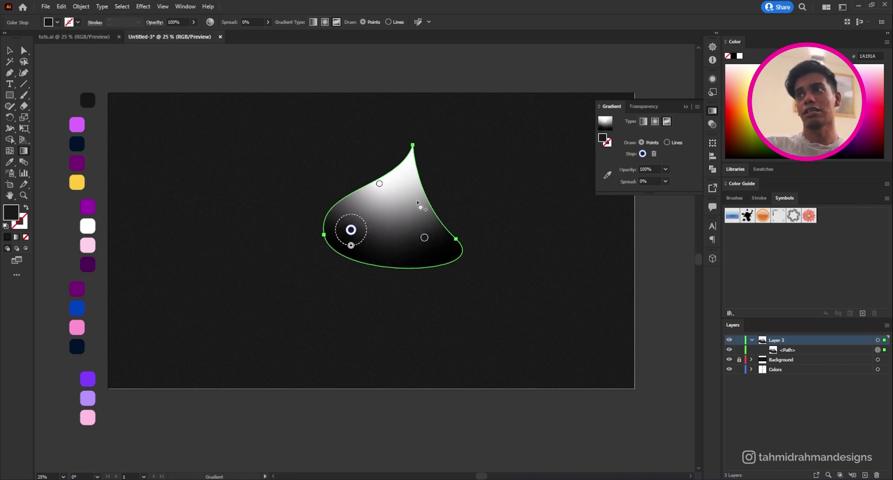
{"action": "left_click", "coordinate": [417, 200]}
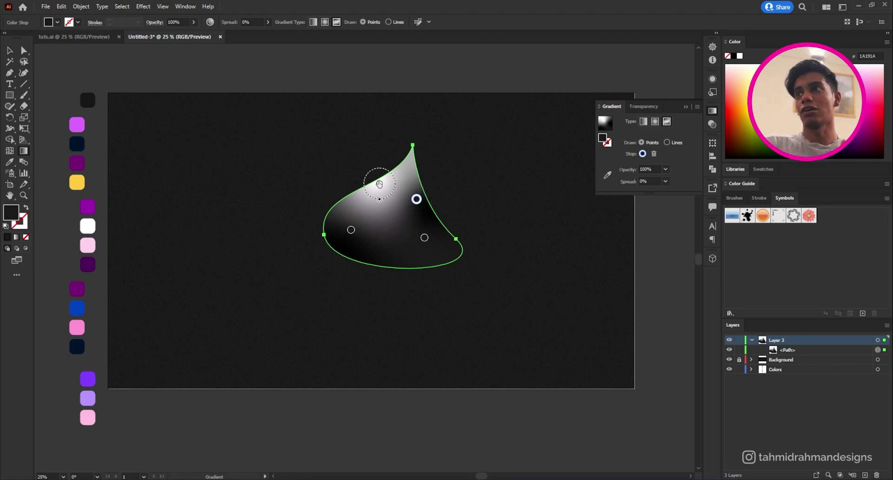
{"action": "left_click", "coordinate": [377, 184]}
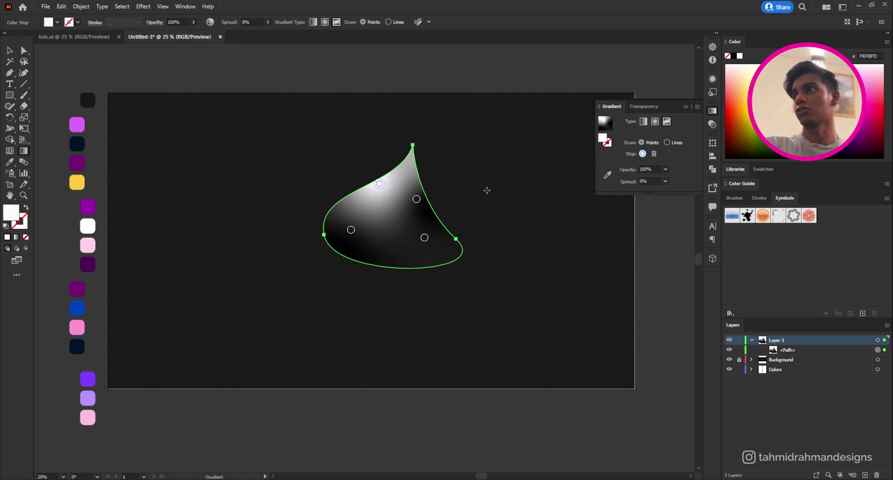
{"action": "left_click", "coordinate": [607, 176]}
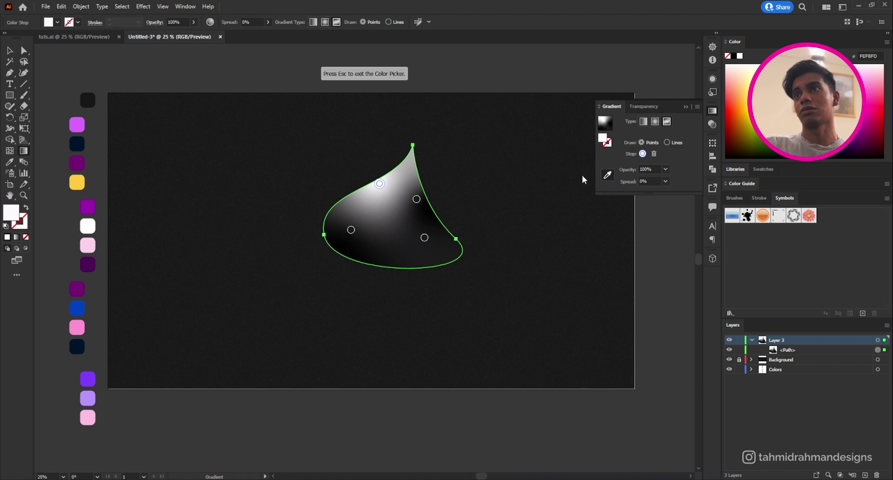
{"action": "left_click", "coordinate": [82, 124]}
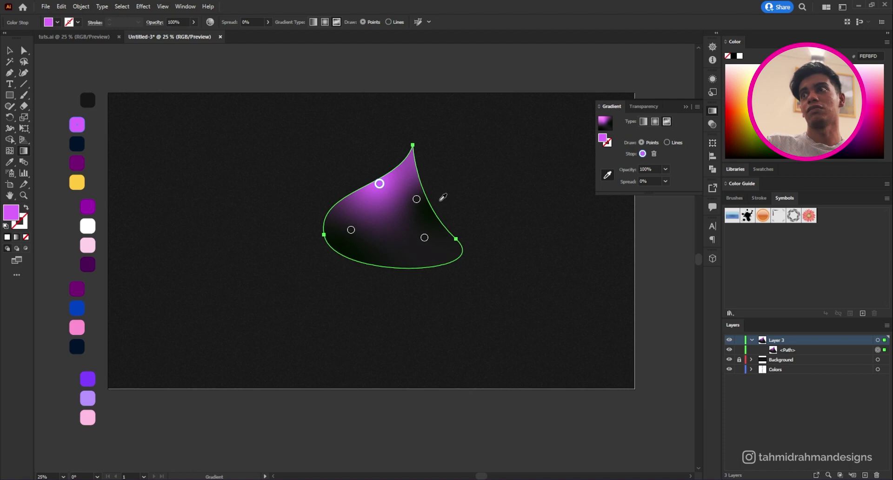
- Colour the left point dark navy, the upper-right point purple and the lower-right point yellow
{"action": "left_click", "coordinate": [351, 230]}
{"action": "left_click", "coordinate": [77, 144]}
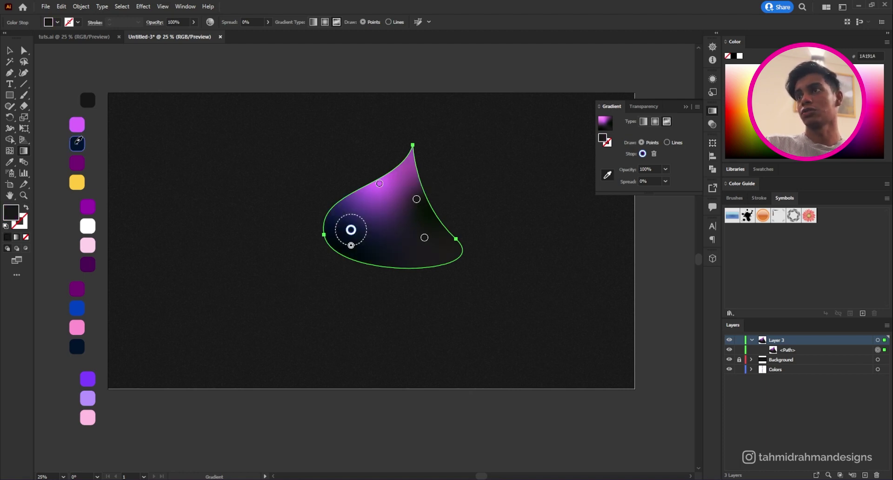
{"action": "left_click", "coordinate": [416, 199]}
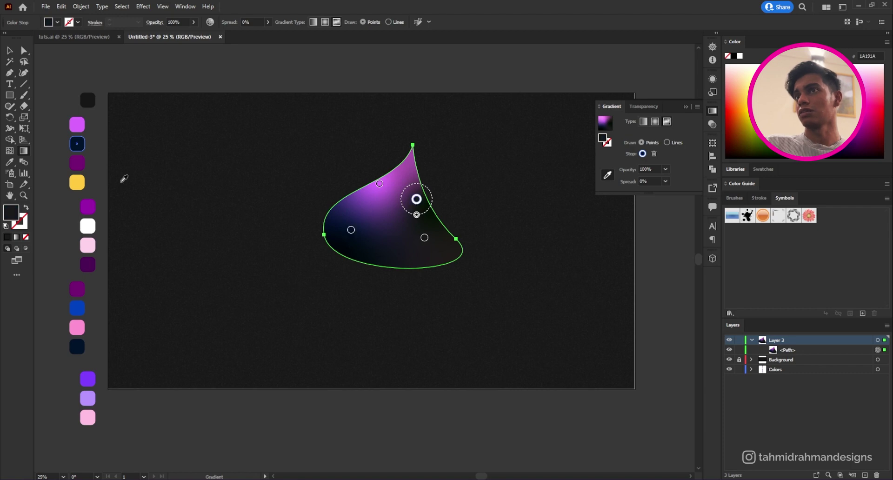
{"action": "left_click", "coordinate": [76, 162]}
{"action": "left_click", "coordinate": [424, 238]}
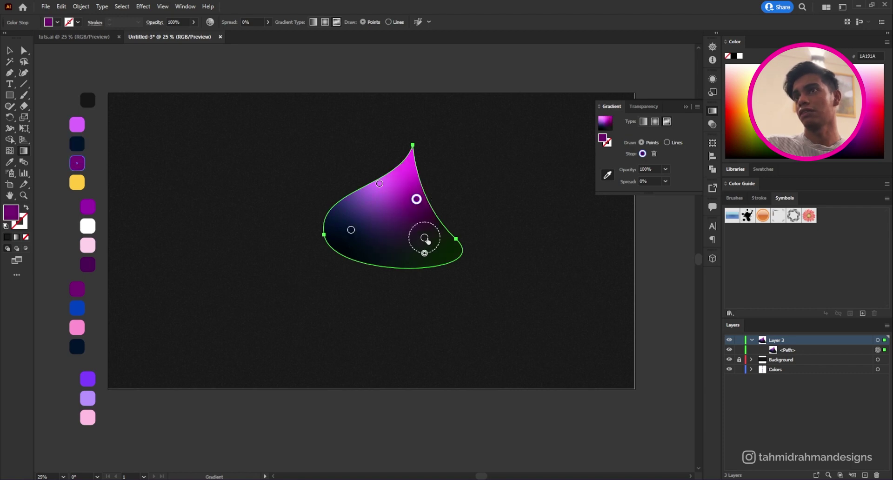
{"action": "left_click", "coordinate": [351, 230]}
{"action": "left_click", "coordinate": [82, 183]}
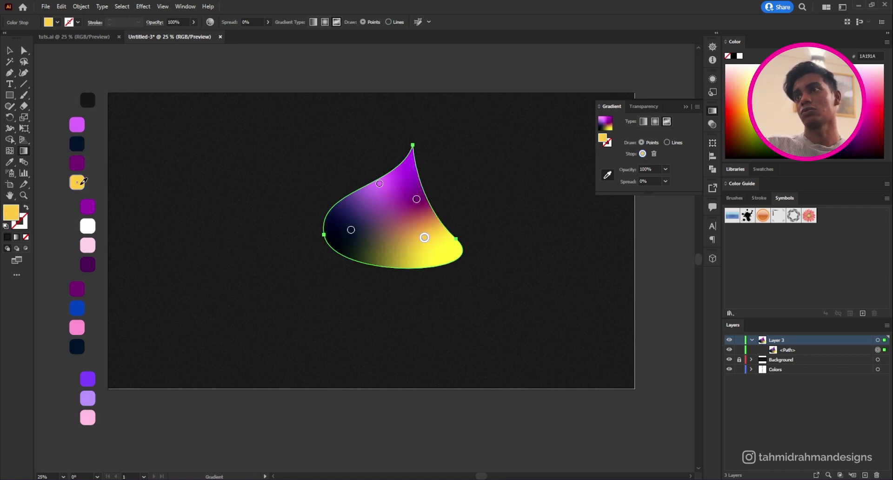
- Move the yellow point toward the bottom-right edge and widen its spread to 49%
{"action": "left_click_drag", "start_coordinate": [424, 238], "coordinate": [440, 250]}
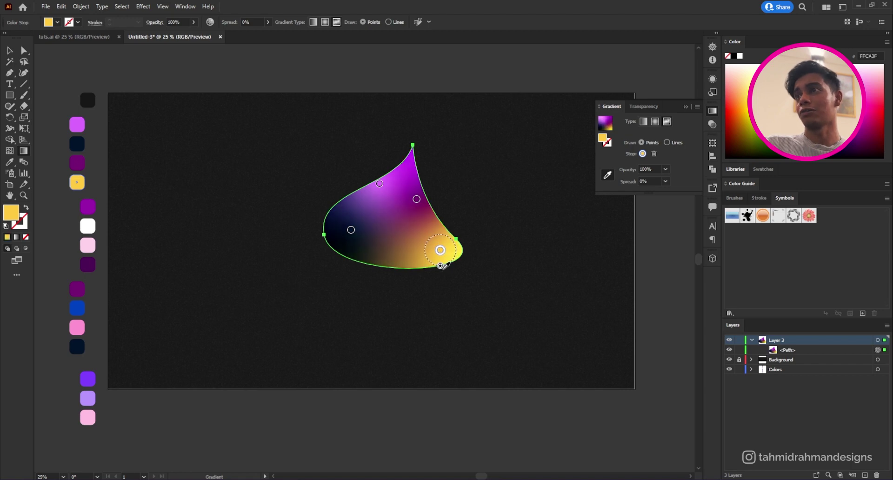
{"action": "mouse_move", "coordinate": [440, 266]}
{"action": "left_mouse_down"}
{"action": "mouse_move", "coordinate": [440, 275]}
{"action": "mouse_move", "coordinate": [453, 263]}
{"action": "mouse_move", "coordinate": [441, 258]}
{"action": "mouse_move", "coordinate": [431, 269]}
{"action": "mouse_move", "coordinate": [435, 251]}
{"action": "mouse_move", "coordinate": [447, 255]}
{"action": "left_mouse_up"}
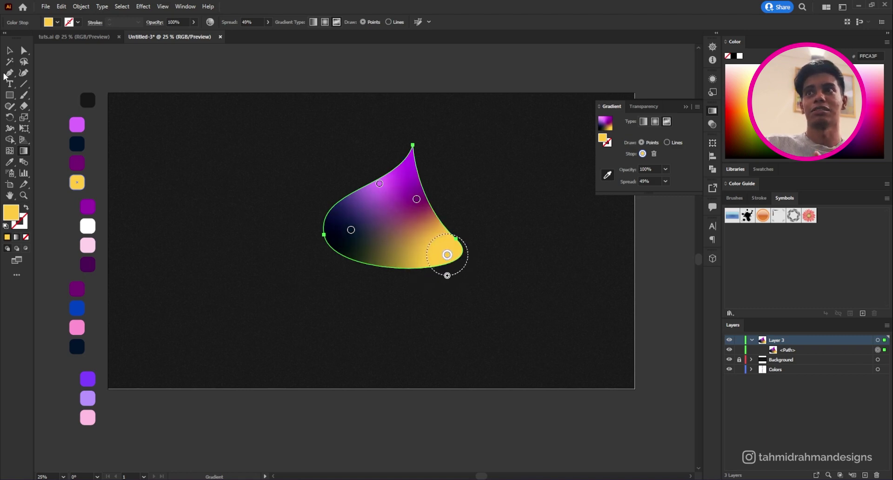
{"action": "left_click", "coordinate": [9, 51]}
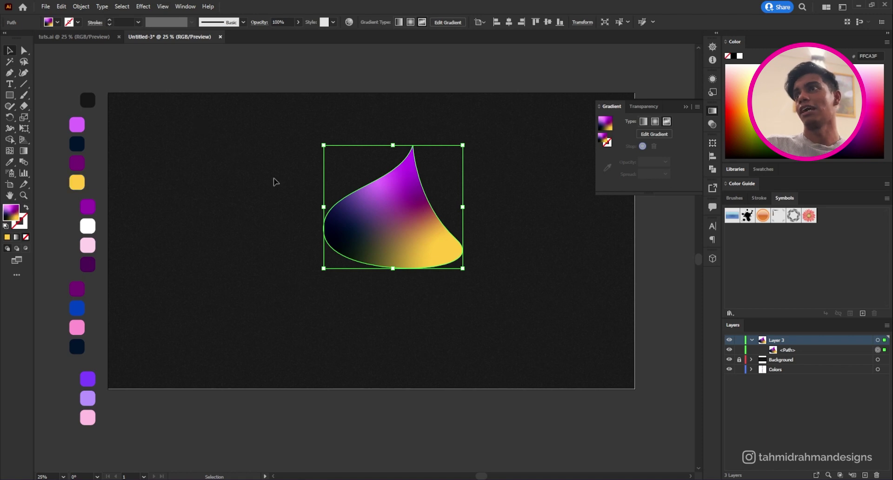
- Round the teardrop's top tip with the live-corner widget, then nudge the shape up and left
{"action": "left_click", "coordinate": [273, 182]}
{"action": "left_click", "coordinate": [397, 216]}
{"action": "left_click", "coordinate": [23, 50]}
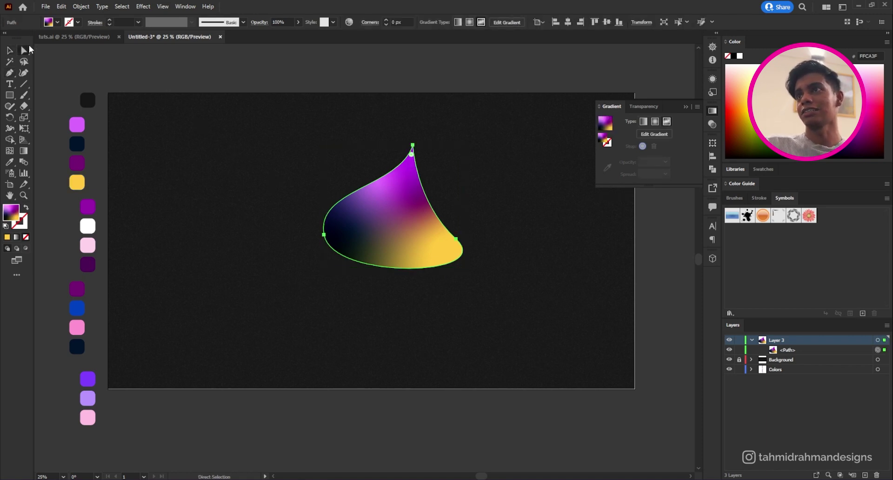
{"action": "left_click_drag", "start_coordinate": [411, 154], "coordinate": [412, 162]}
{"action": "left_click", "coordinate": [420, 137]}
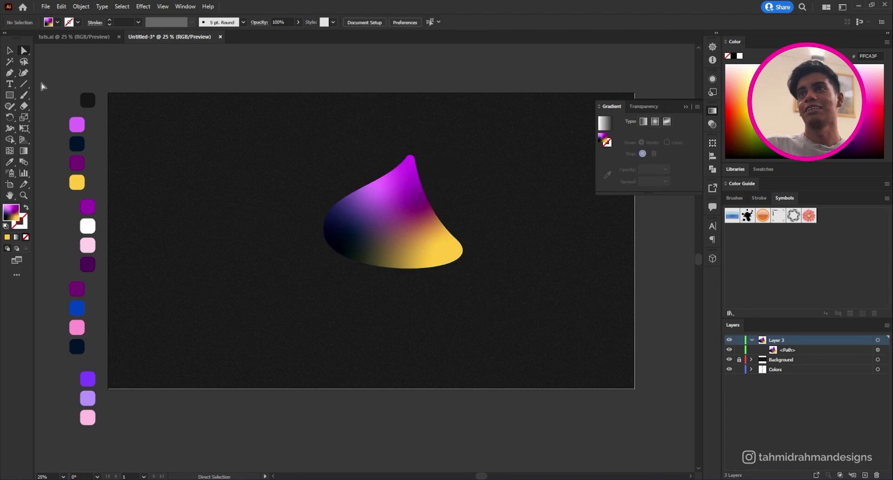
{"action": "left_click", "coordinate": [10, 51]}
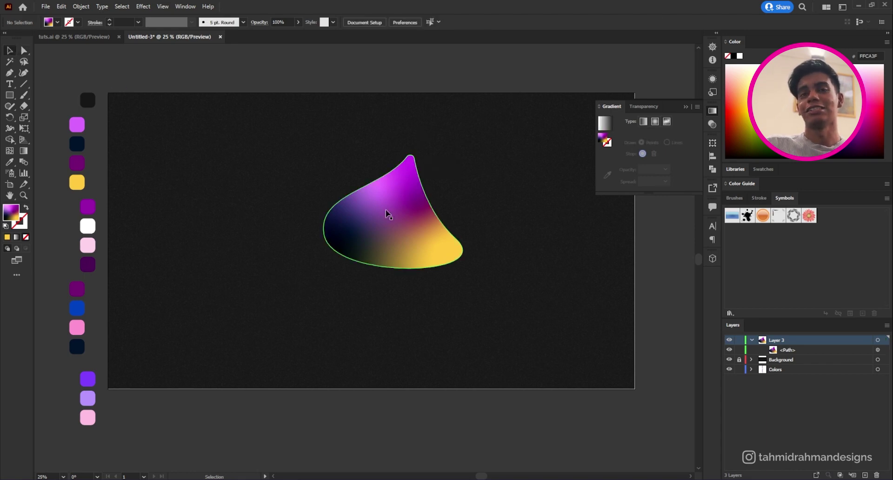
{"action": "left_click_drag", "start_coordinate": [387, 214], "coordinate": [374, 203]}
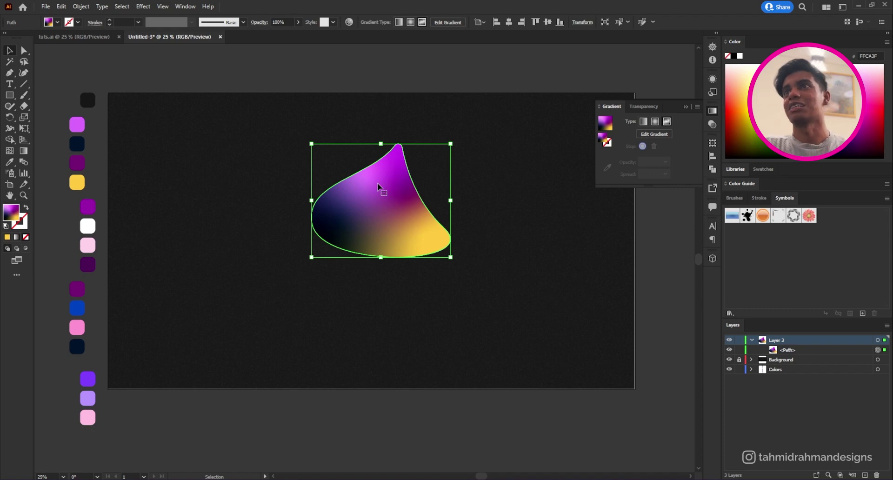
- Apply a Spin, Best-quality Radial Blur with Amount 49 to the gradient teardrop
{"action": "left_click", "coordinate": [143, 6]}
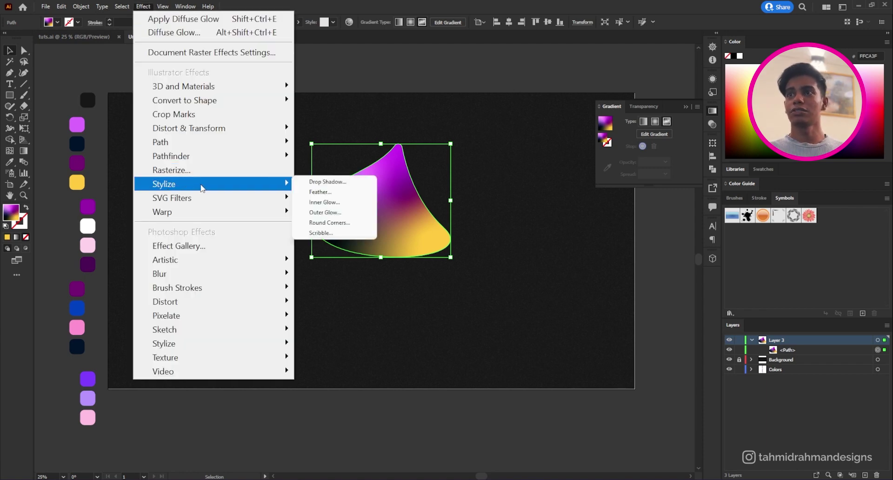
{"action": "mouse_move", "coordinate": [222, 280]}
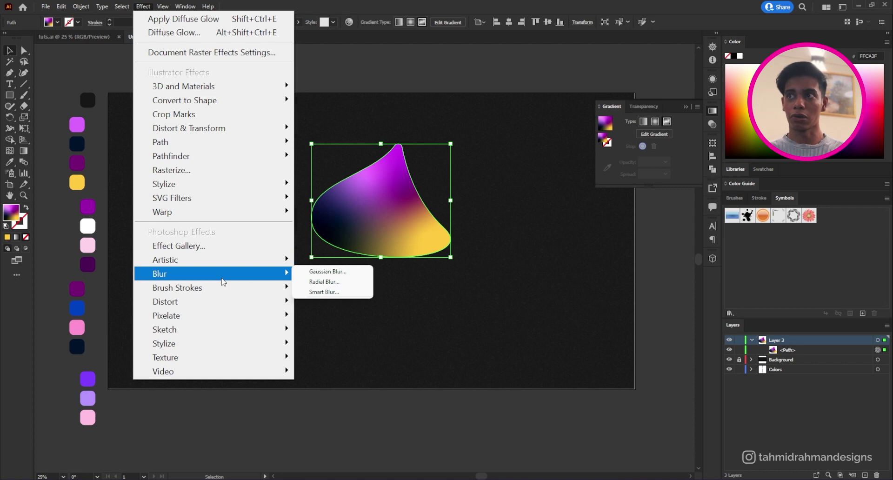
{"action": "left_click", "coordinate": [307, 282]}
{"action": "left_click_drag", "start_coordinate": [237, 106], "coordinate": [184, 86]}
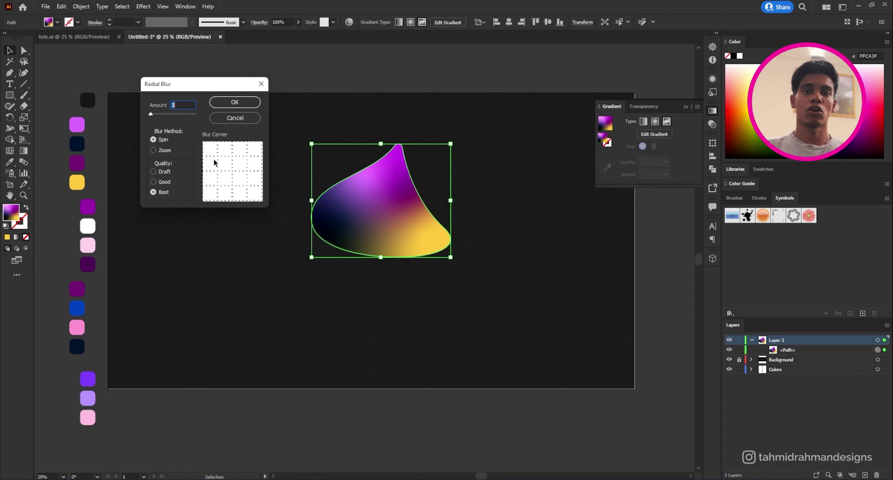
{"action": "left_click", "coordinate": [155, 140]}
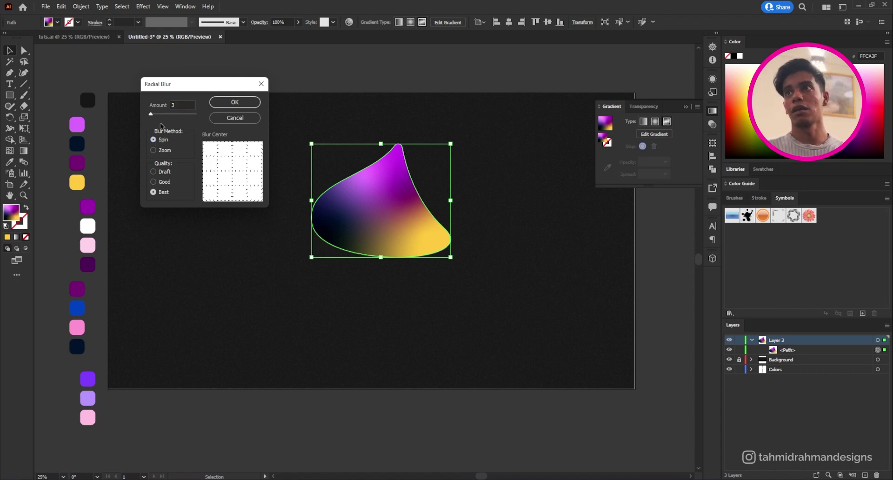
{"action": "left_click_drag", "start_coordinate": [151, 116], "coordinate": [172, 117]}
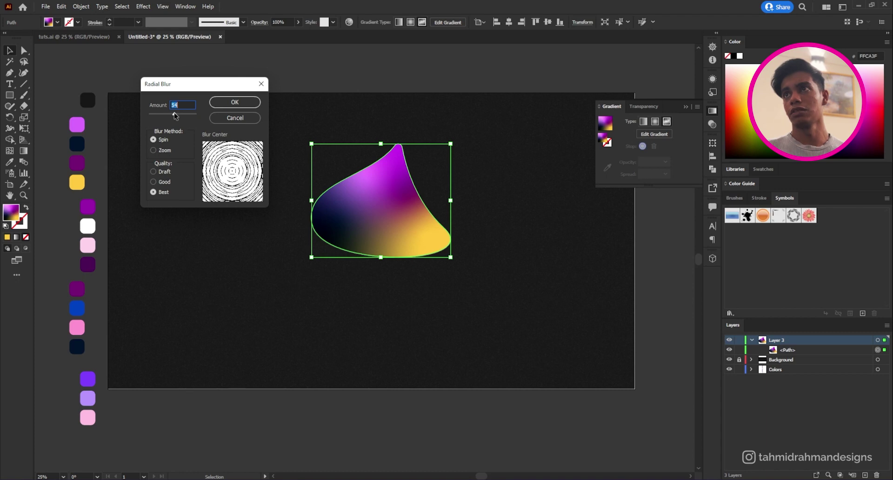
{"action": "left_click_drag", "start_coordinate": [172, 116], "coordinate": [172, 116]}
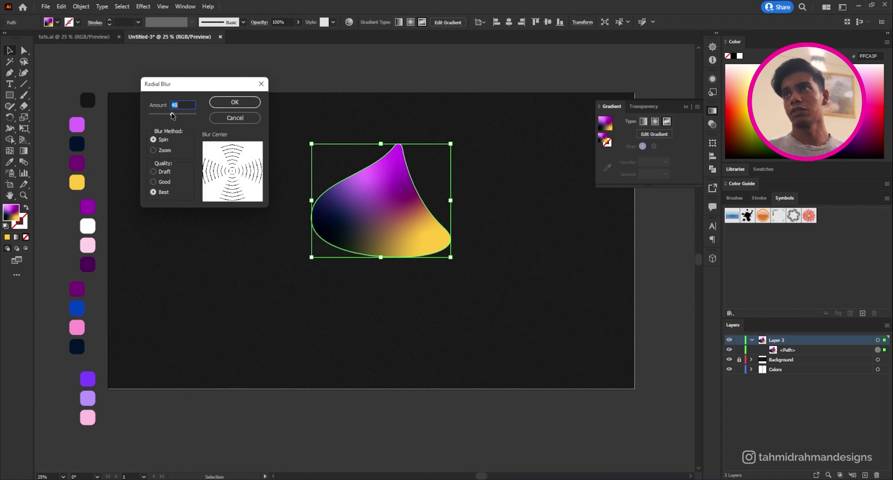
{"action": "left_click", "coordinate": [235, 103]}
{"action": "left_click", "coordinate": [491, 168]}
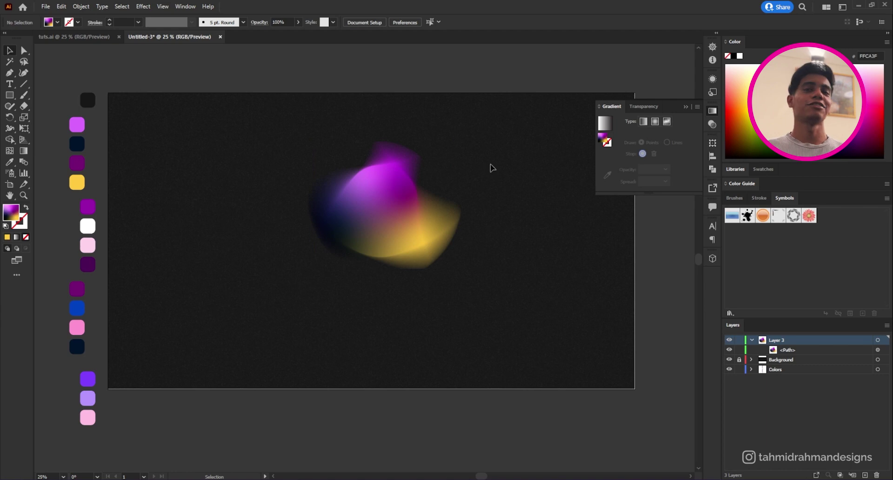
- Drag the blurred swoosh up and right so it sits right of centre in the upper half
{"action": "left_click_drag", "start_coordinate": [394, 221], "coordinate": [349, 254]}
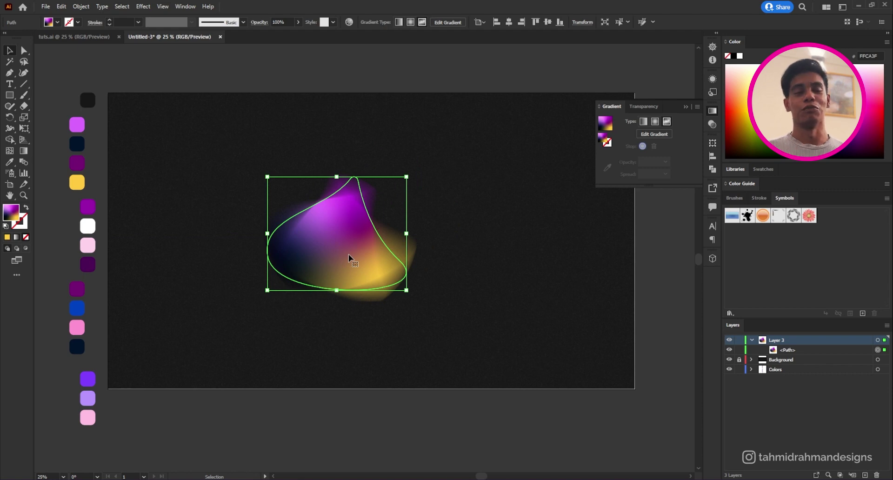
{"action": "left_click_drag", "start_coordinate": [348, 254], "coordinate": [363, 253]}
{"action": "left_click", "coordinate": [420, 151]}
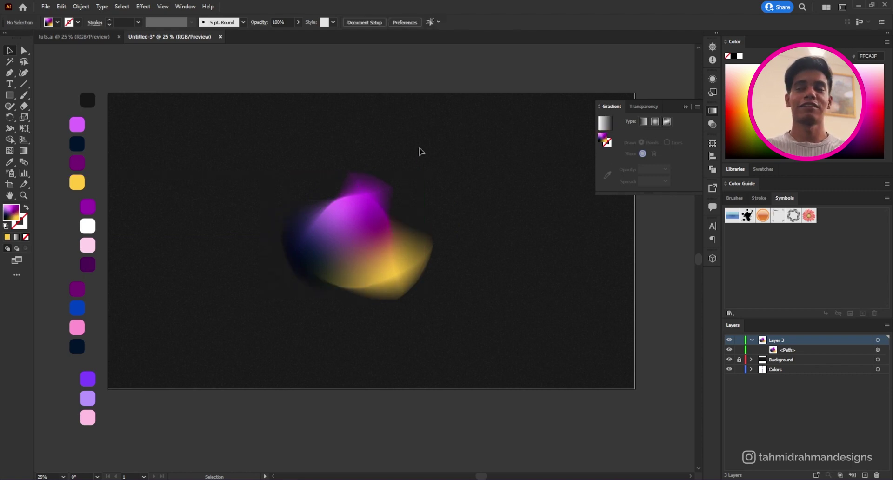
{"action": "left_click", "coordinate": [382, 211]}
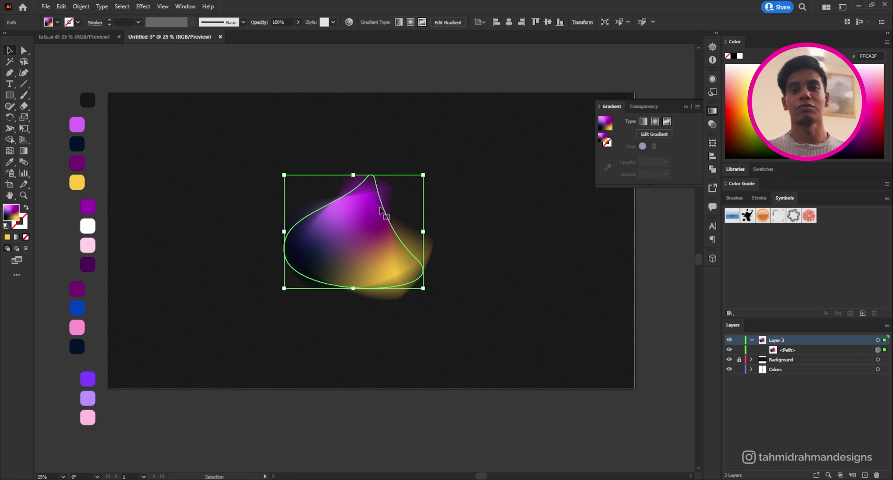
{"action": "left_click_drag", "start_coordinate": [362, 235], "coordinate": [452, 184]}
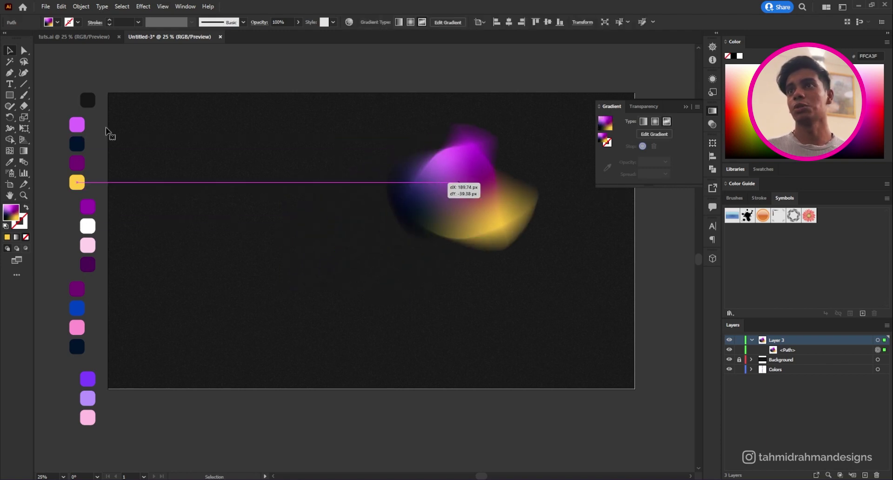
{"action": "left_click", "coordinate": [9, 95]}
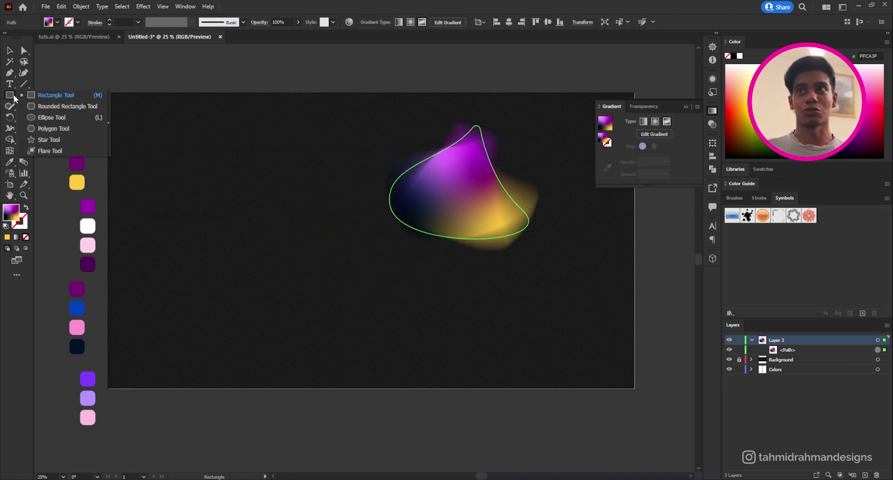
- Draw a white circle about 388.63 px across on the left side of the blurred swoosh
{"action": "left_click", "coordinate": [36, 115]}
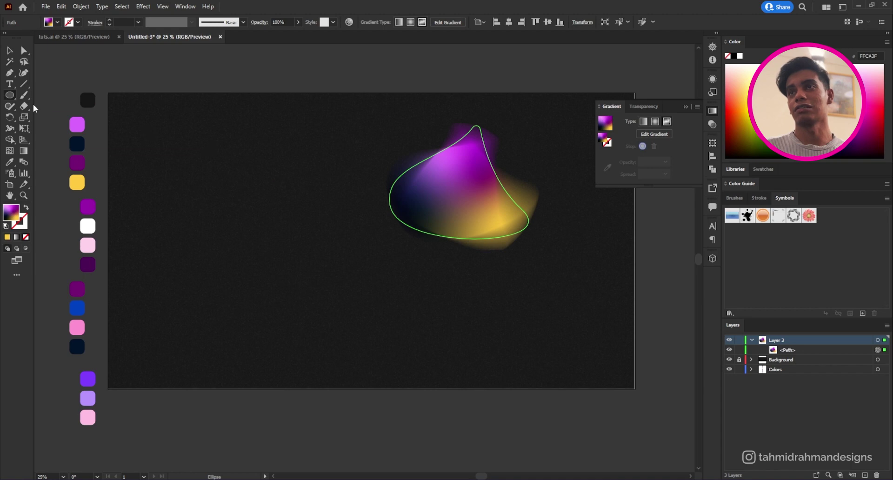
{"action": "left_click", "coordinate": [9, 95]}
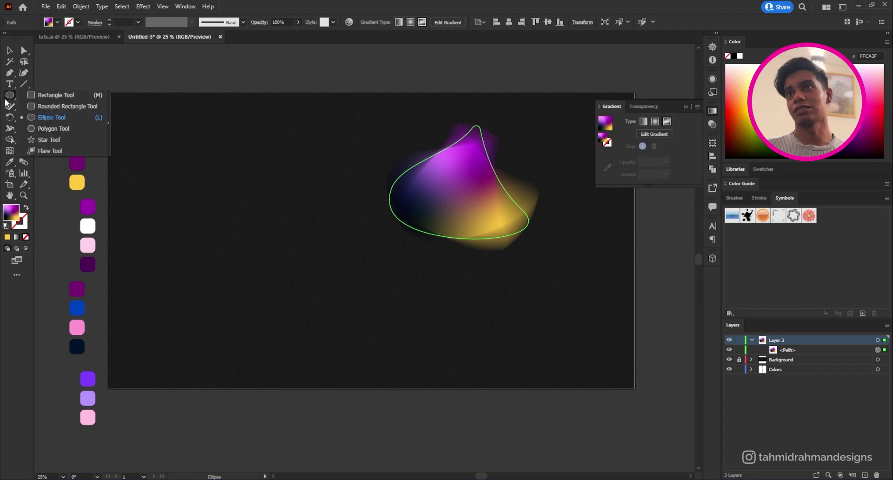
{"action": "left_click", "coordinate": [33, 118]}
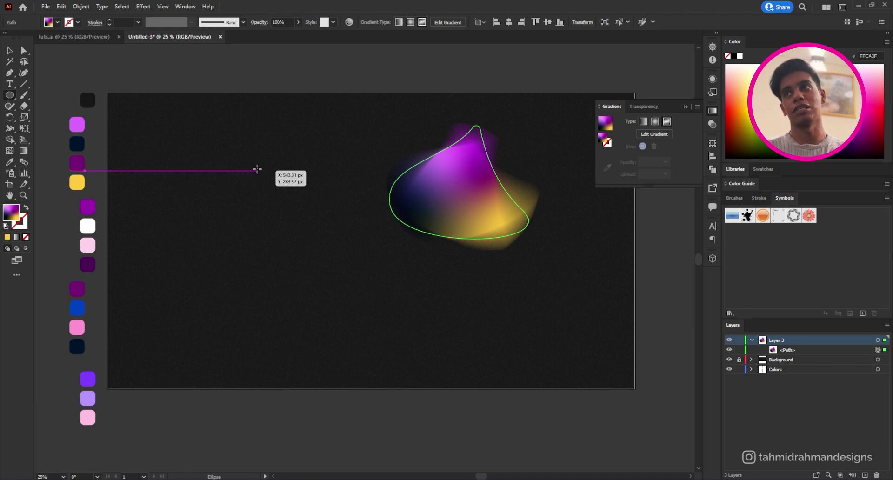
{"action": "left_click_drag", "start_coordinate": [257, 170], "coordinate": [364, 277]}
{"action": "left_click", "coordinate": [9, 51]}
{"action": "left_click", "coordinate": [311, 140]}
{"action": "left_click", "coordinate": [326, 226]}
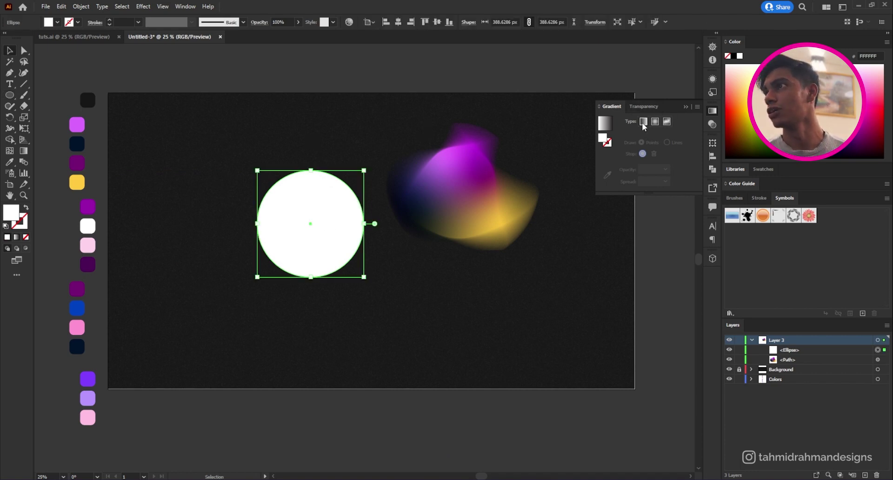
- Apply a freeform gradient and colour its four points purple, white, light pink and dark purple
{"action": "left_click", "coordinate": [666, 122]}
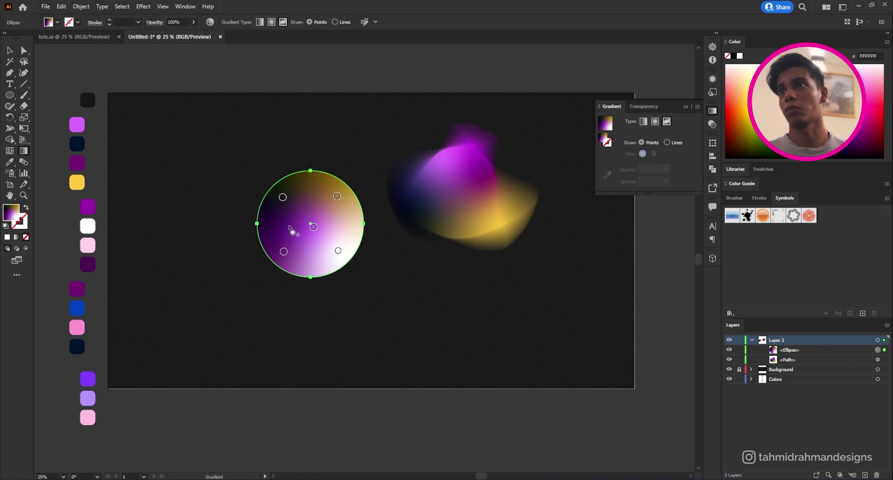
{"action": "left_click", "coordinate": [282, 199]}
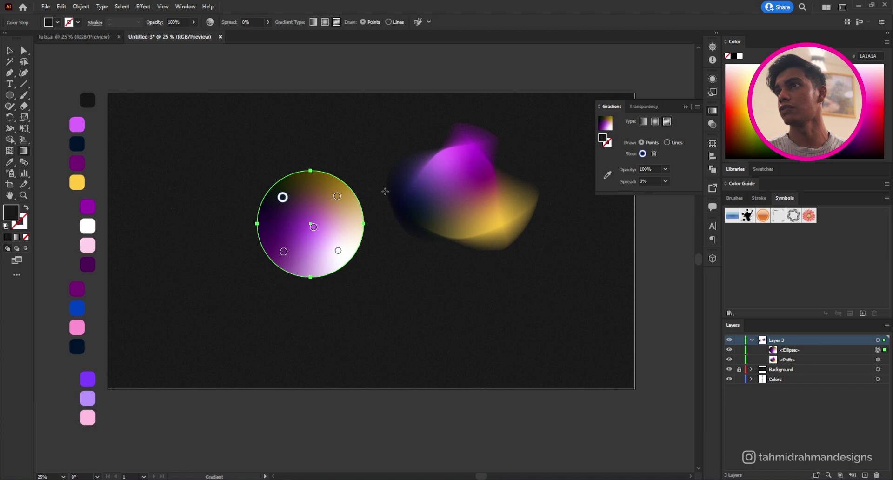
{"action": "left_click", "coordinate": [608, 175]}
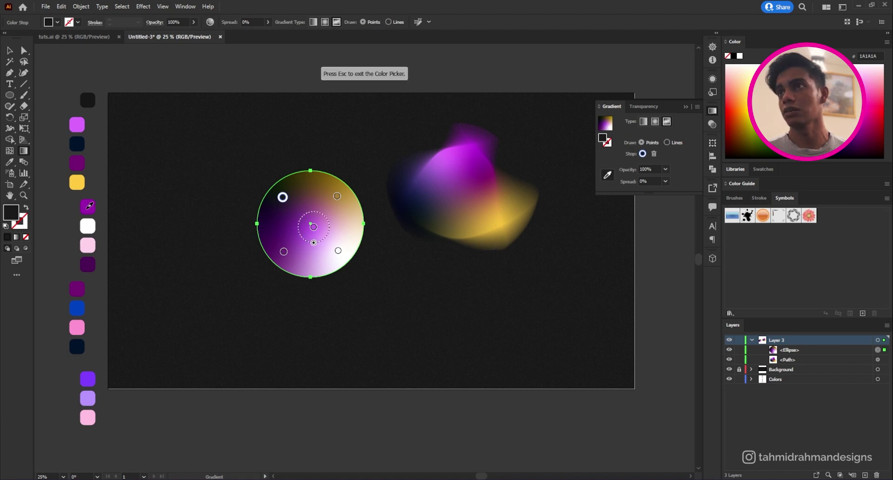
{"action": "left_click", "coordinate": [88, 206]}
{"action": "left_click", "coordinate": [336, 196]}
{"action": "left_click", "coordinate": [607, 174]}
{"action": "left_click", "coordinate": [88, 226]}
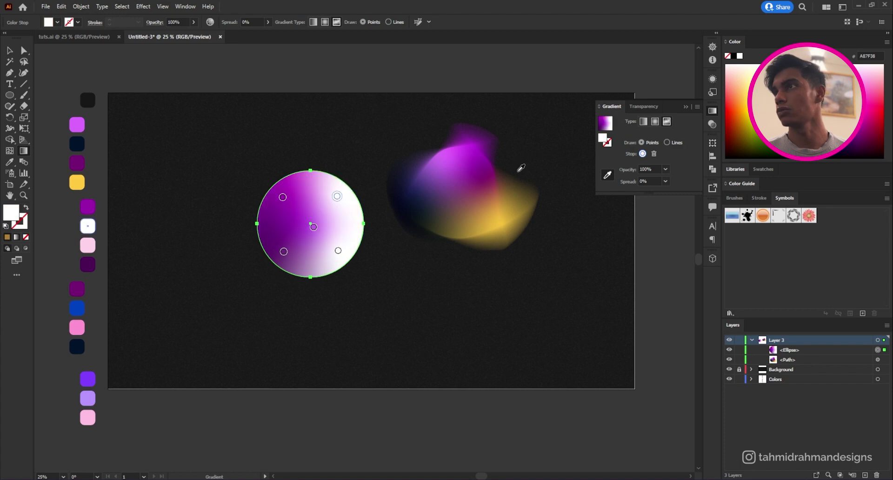
{"action": "left_click", "coordinate": [284, 252]}
{"action": "left_click", "coordinate": [607, 175]}
{"action": "left_click", "coordinate": [88, 245]}
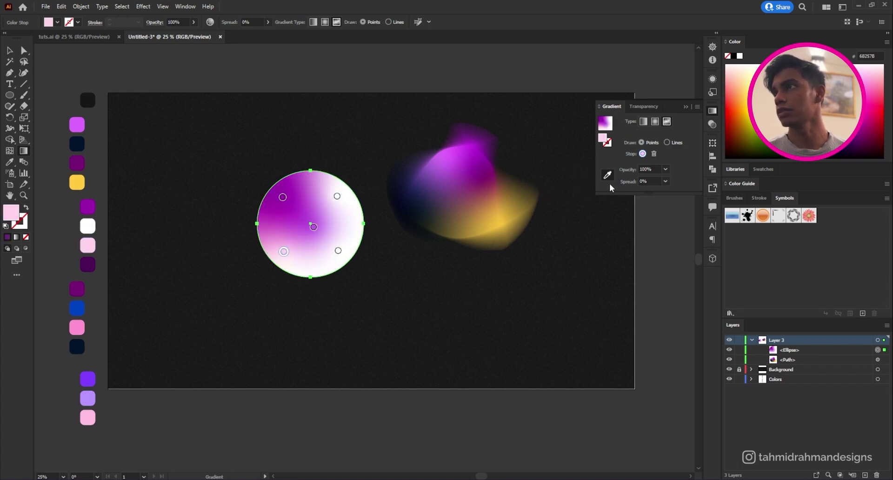
{"action": "left_click", "coordinate": [339, 251]}
{"action": "left_click", "coordinate": [88, 264]}
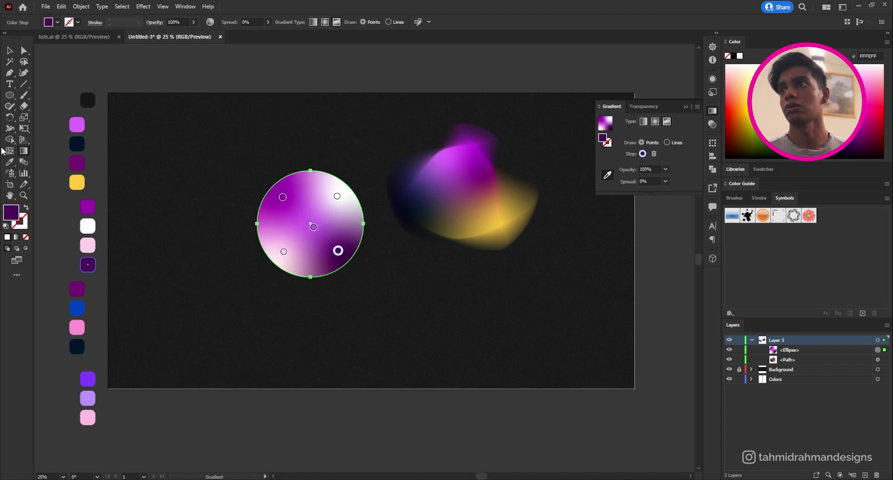
- Reopen the circle's freeform gradient and delete its centre colour point
{"action": "left_click", "coordinate": [11, 51]}
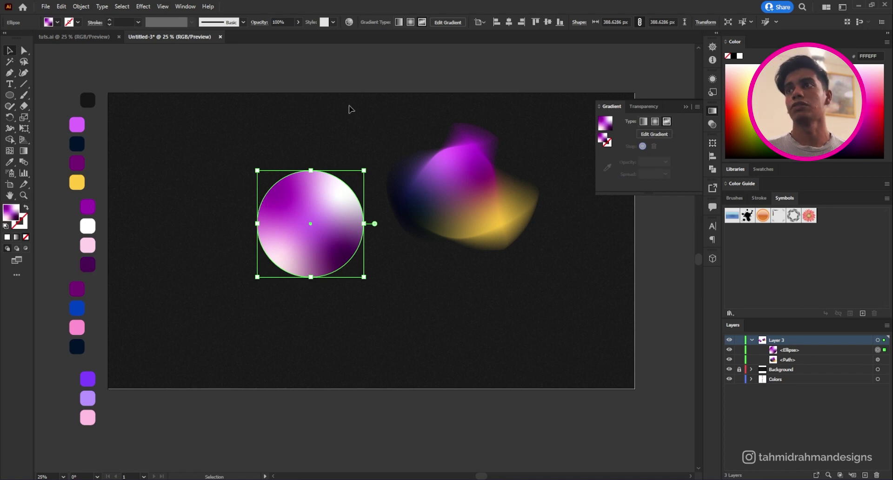
{"action": "left_click", "coordinate": [316, 139]}
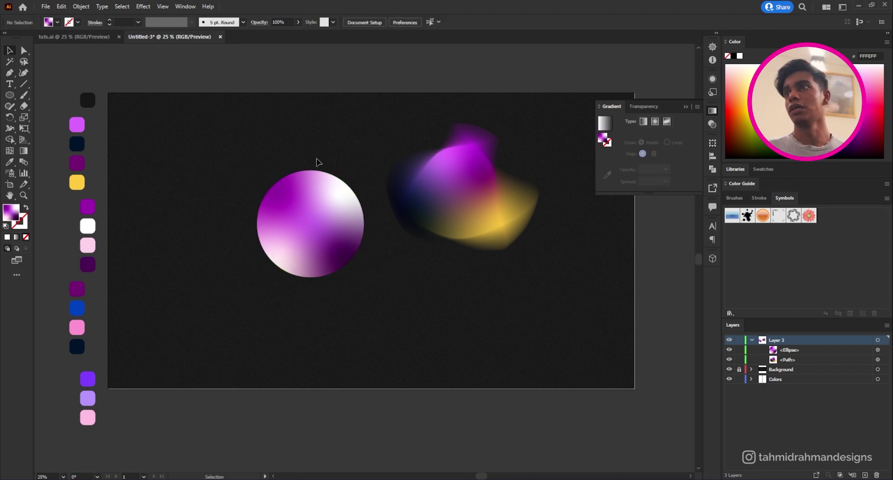
{"action": "left_click", "coordinate": [319, 200]}
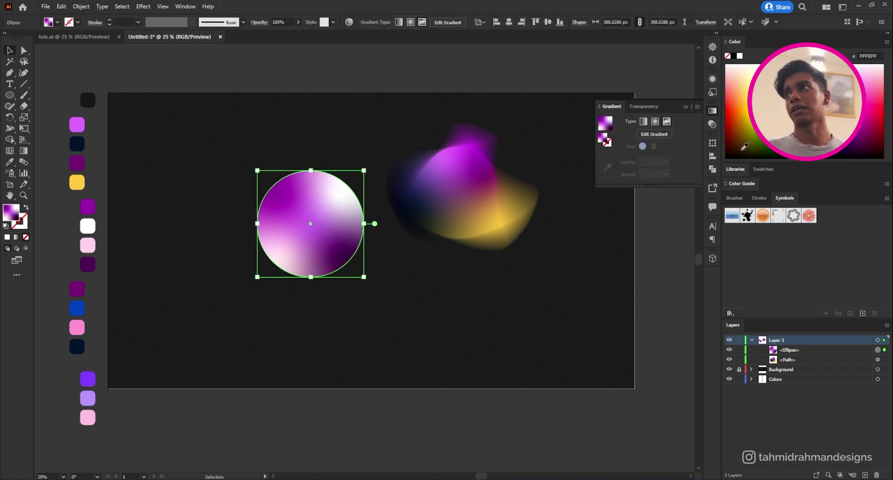
{"action": "left_click", "coordinate": [660, 133]}
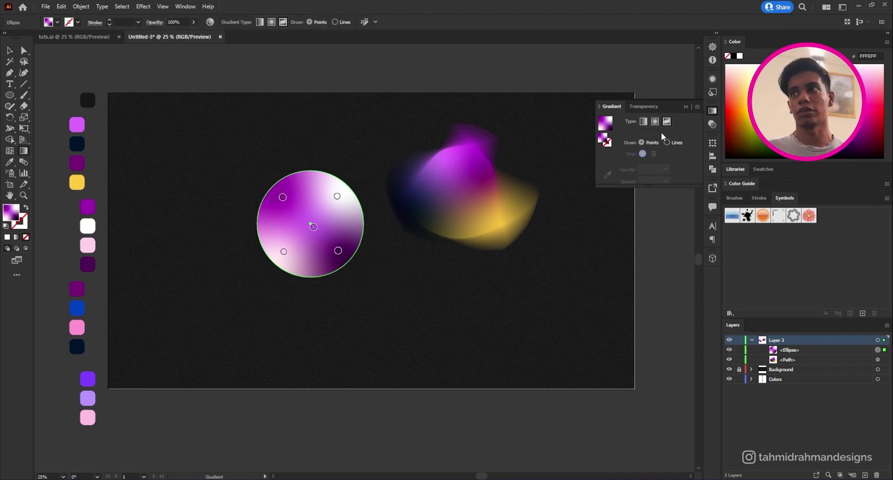
{"action": "left_click", "coordinate": [318, 228]}
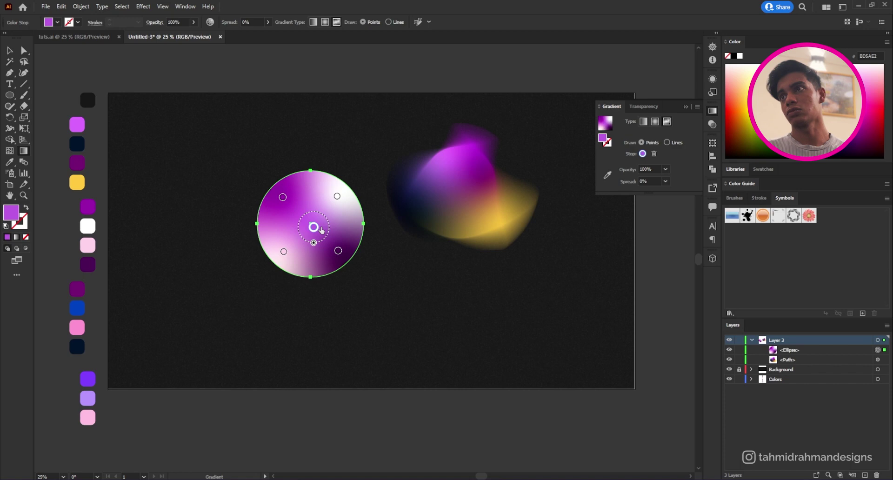
{"action": "left_click", "coordinate": [654, 155]}
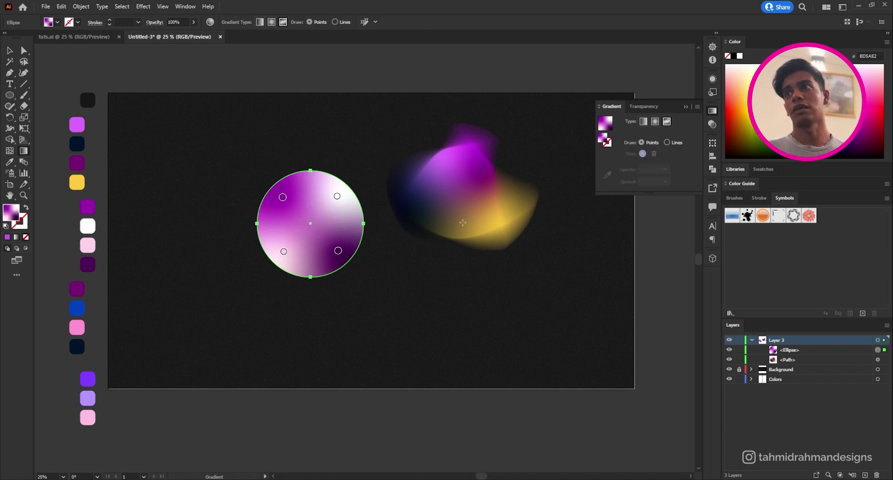
- Move the dark point to the circle's bottom with 13% spread and reposition the pink point
{"action": "mouse_move", "coordinate": [339, 254]}
{"action": "left_mouse_down"}
{"action": "mouse_move", "coordinate": [272, 251]}
{"action": "mouse_move", "coordinate": [322, 259]}
{"action": "mouse_move", "coordinate": [350, 249]}
{"action": "mouse_move", "coordinate": [340, 233]}
{"action": "mouse_move", "coordinate": [335, 252]}
{"action": "mouse_move", "coordinate": [304, 256]}
{"action": "mouse_move", "coordinate": [328, 252]}
{"action": "mouse_move", "coordinate": [321, 251]}
{"action": "left_mouse_up"}
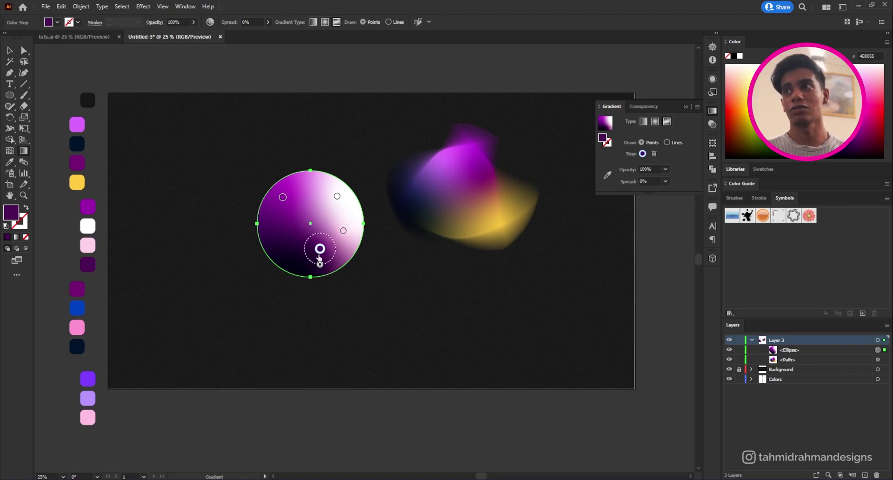
{"action": "mouse_move", "coordinate": [320, 265]}
{"action": "left_mouse_down"}
{"action": "mouse_move", "coordinate": [314, 281]}
{"action": "mouse_move", "coordinate": [325, 279]}
{"action": "mouse_move", "coordinate": [320, 264]}
{"action": "left_mouse_up"}
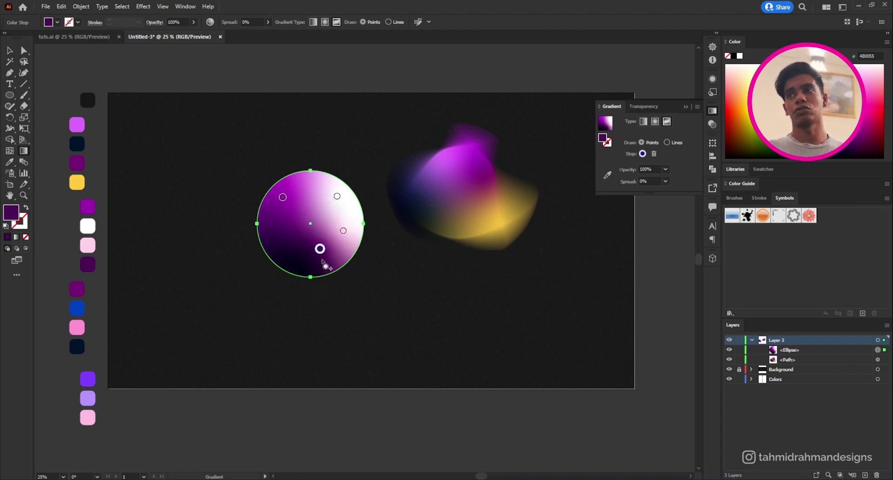
{"action": "mouse_move", "coordinate": [344, 230]}
{"action": "left_mouse_down"}
{"action": "mouse_move", "coordinate": [342, 238]}
{"action": "mouse_move", "coordinate": [333, 223]}
{"action": "mouse_move", "coordinate": [341, 239]}
{"action": "mouse_move", "coordinate": [321, 243]}
{"action": "mouse_move", "coordinate": [335, 242]}
{"action": "left_mouse_up"}
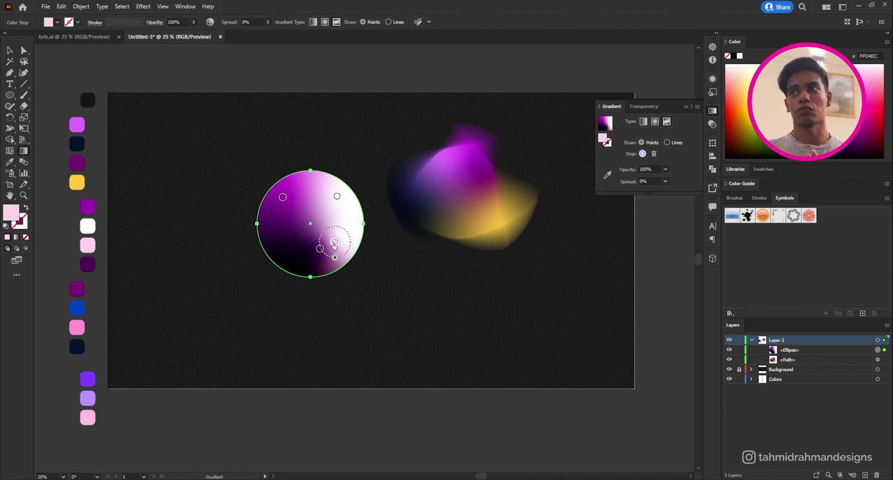
{"action": "left_click_drag", "start_coordinate": [334, 243], "coordinate": [334, 236]}
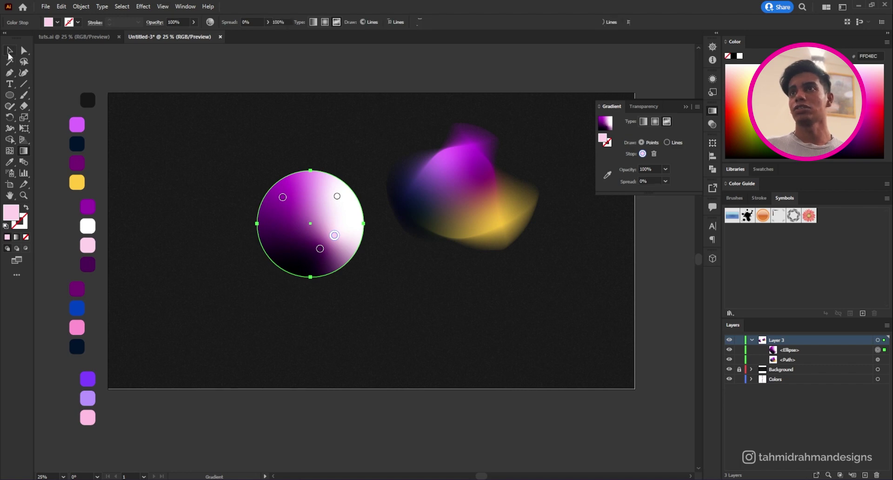
{"action": "left_click", "coordinate": [10, 51]}
{"action": "left_click", "coordinate": [197, 114]}
{"action": "left_click", "coordinate": [299, 205]}
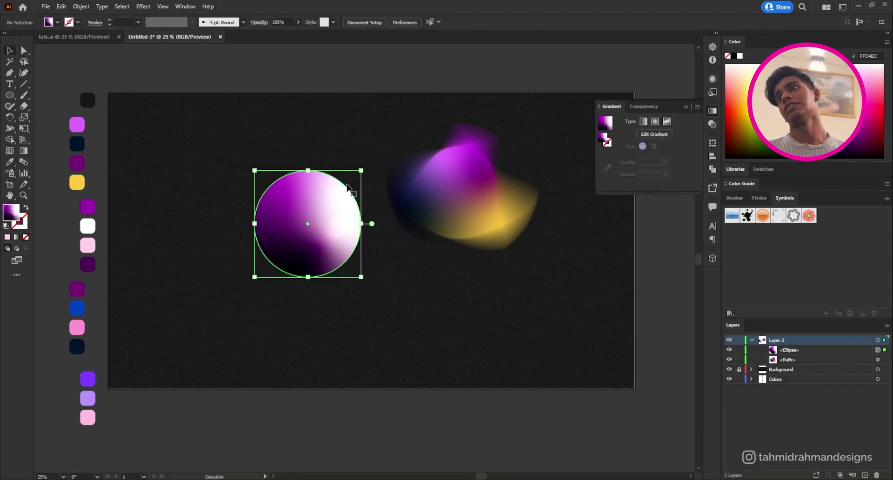
{"action": "left_click_drag", "start_coordinate": [362, 167], "coordinate": [333, 160]}
{"action": "left_click", "coordinate": [350, 142]}
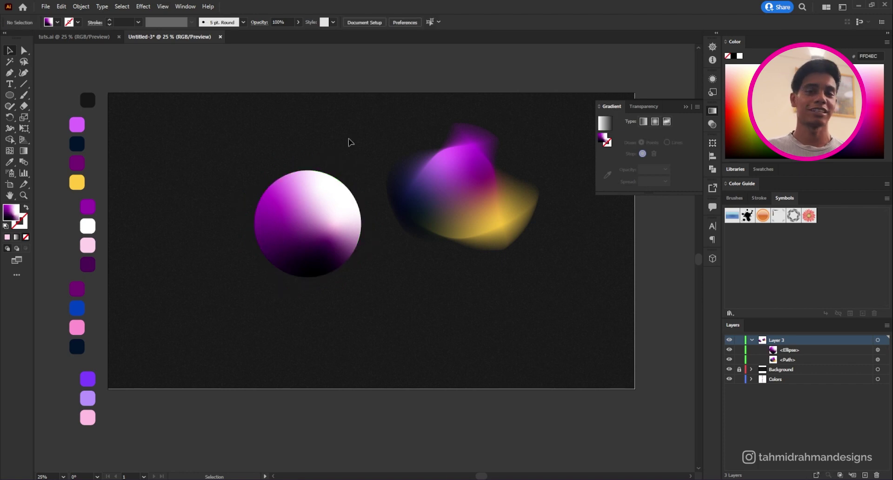
{"action": "left_click", "coordinate": [338, 201]}
{"action": "left_click", "coordinate": [142, 7]}
{"action": "mouse_move", "coordinate": [236, 281]}
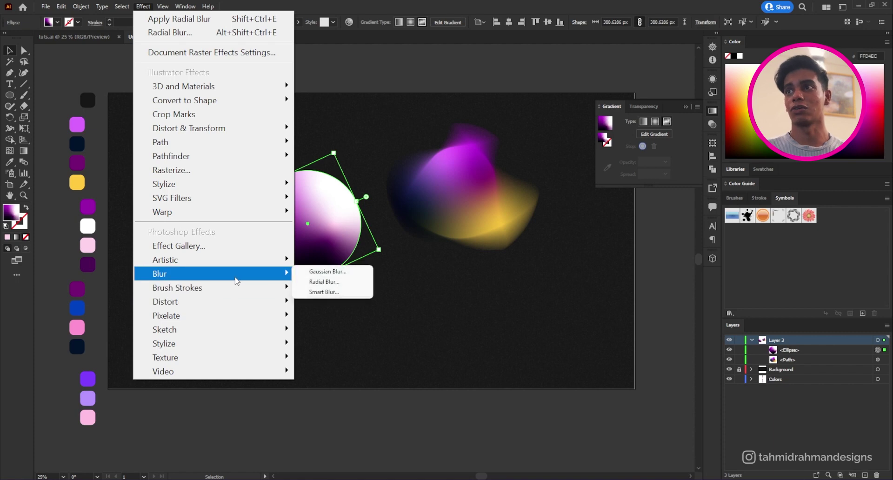
{"action": "left_click", "coordinate": [324, 281]}
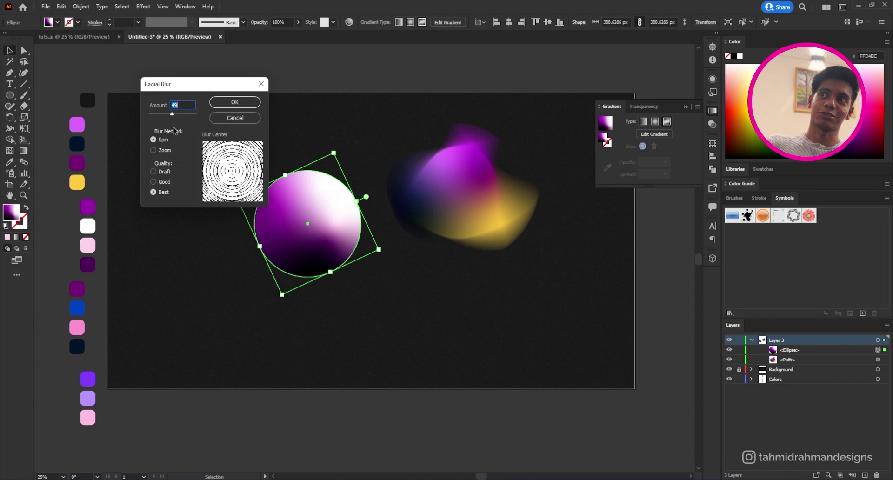
{"action": "left_click", "coordinate": [234, 103]}
{"action": "left_click", "coordinate": [290, 98]}
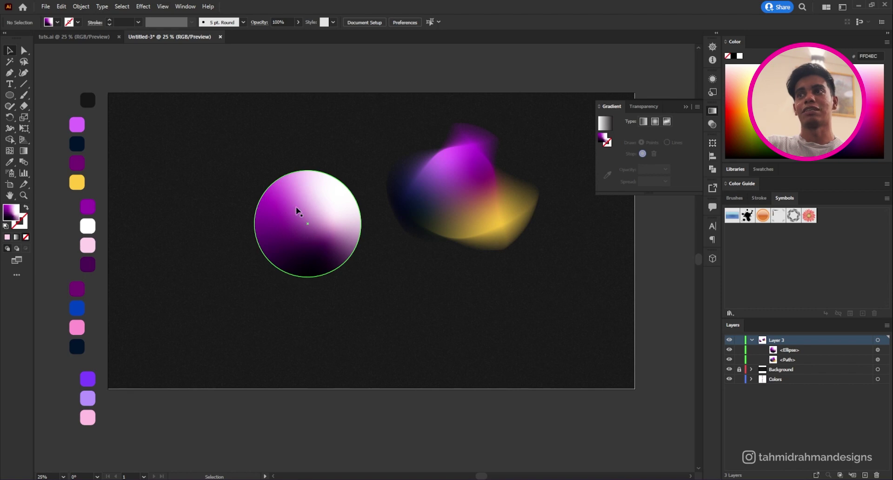
{"action": "left_click", "coordinate": [327, 217]}
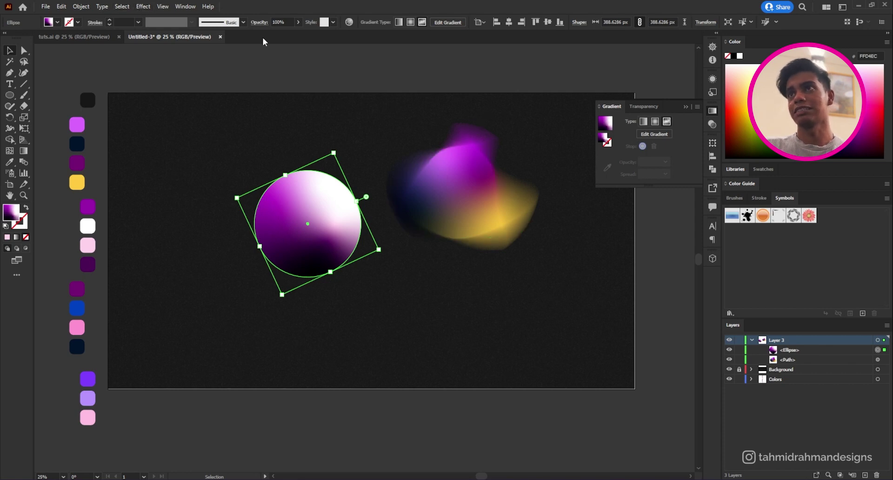
- Apply a Zoom radial blur with amount 49 to the gradient sphere
{"action": "left_click", "coordinate": [142, 7]}
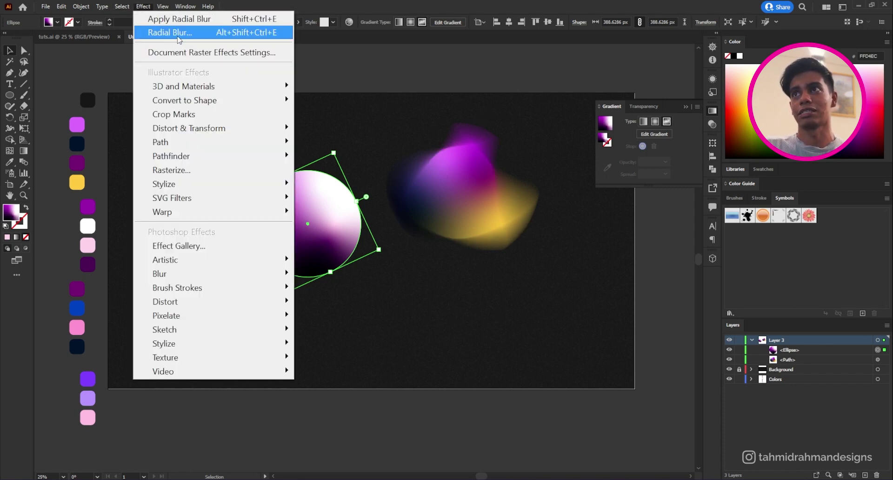
{"action": "left_click", "coordinate": [183, 33]}
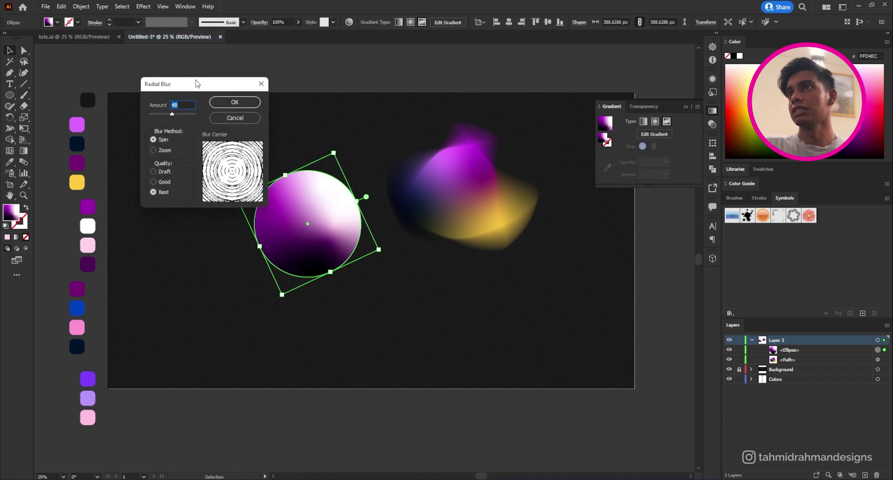
{"action": "left_click_drag", "start_coordinate": [200, 84], "coordinate": [432, 84]}
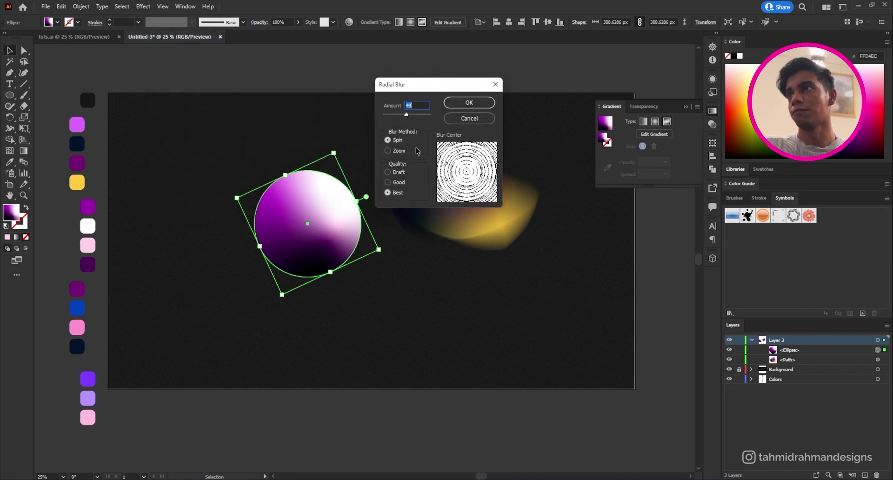
{"action": "left_click", "coordinate": [388, 150]}
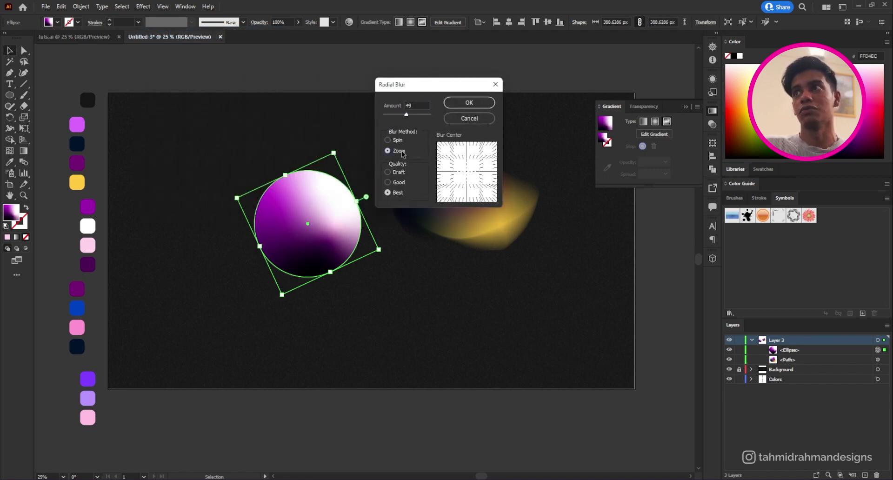
{"action": "left_click", "coordinate": [466, 104]}
{"action": "left_click", "coordinate": [329, 111]}
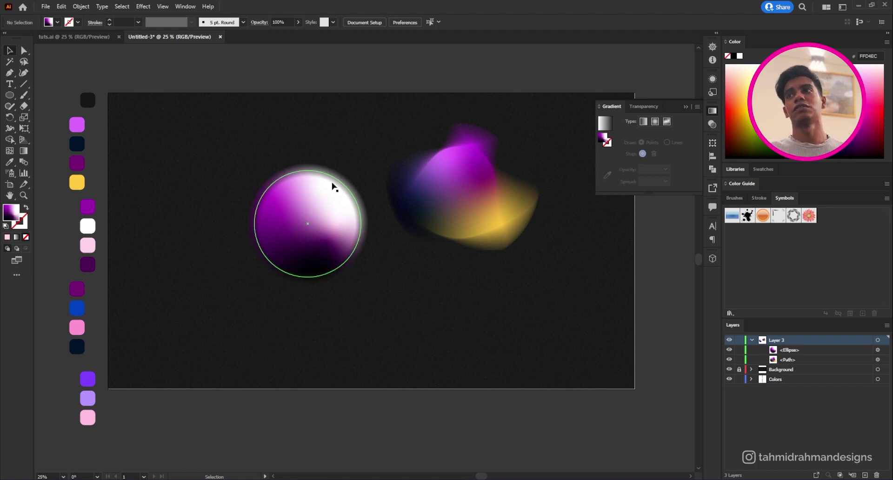
{"action": "left_click", "coordinate": [344, 205]}
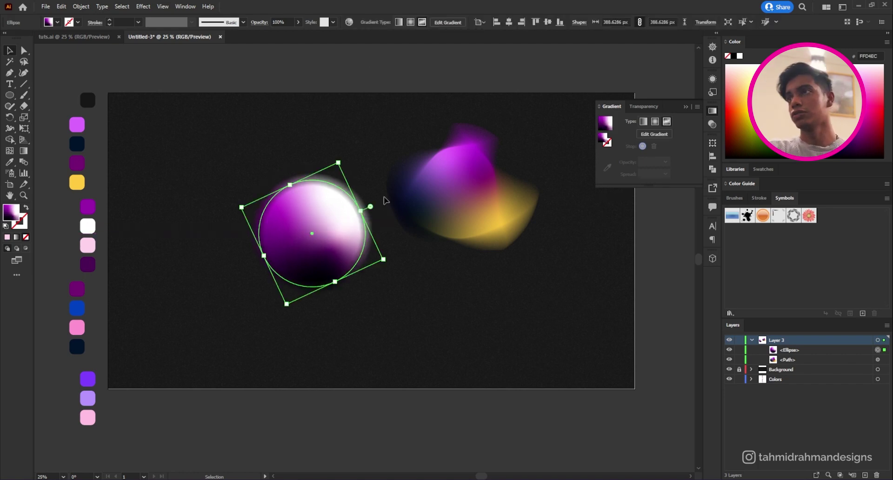
{"action": "left_click", "coordinate": [438, 214]}
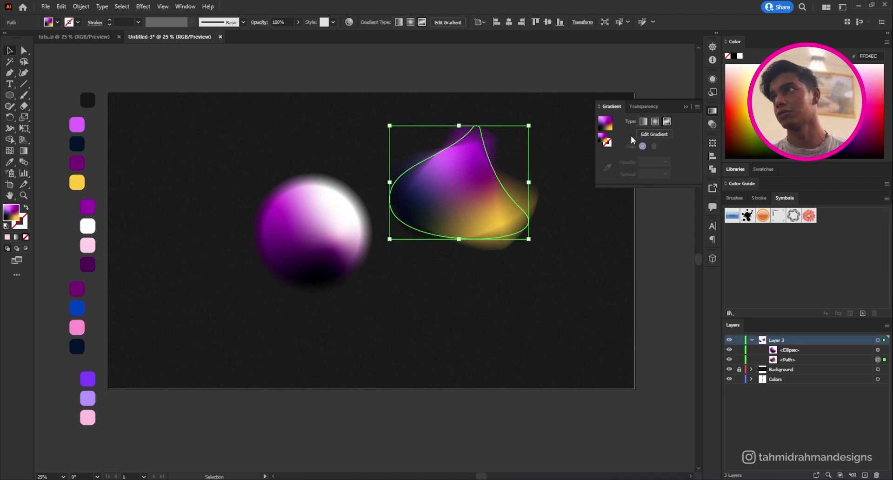
- Set the blurred yellow-and-purple shape's blending mode to Difference
{"action": "left_click", "coordinate": [640, 108]}
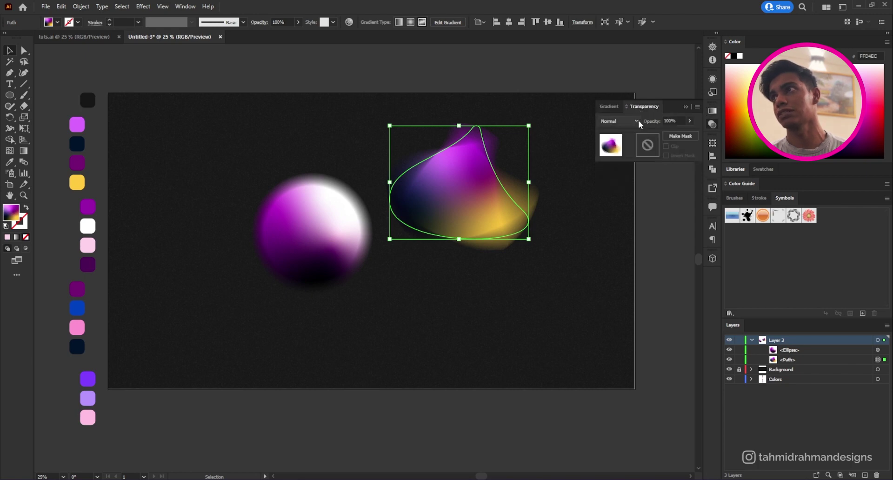
{"action": "left_click", "coordinate": [637, 121]}
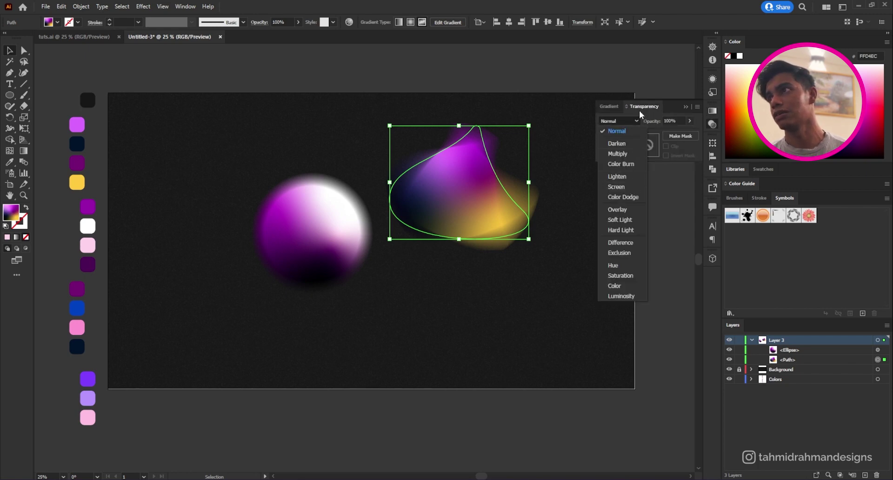
{"action": "left_click", "coordinate": [616, 101]}
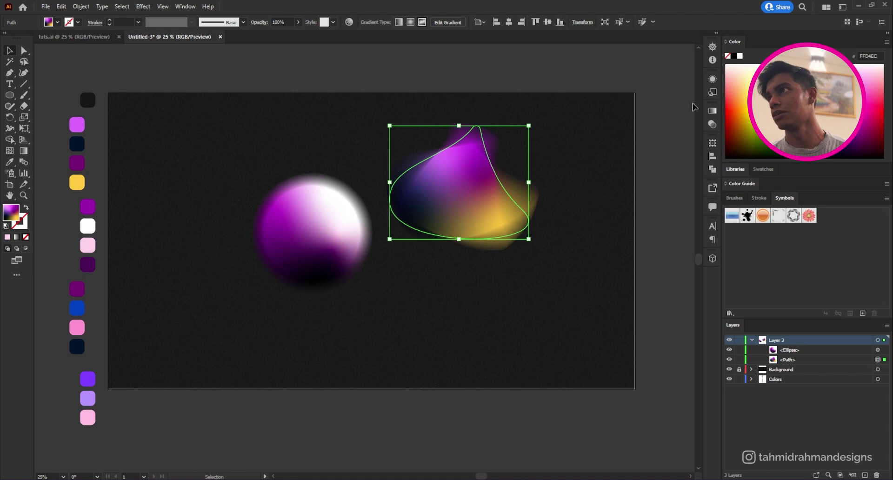
{"action": "left_click", "coordinate": [708, 111]}
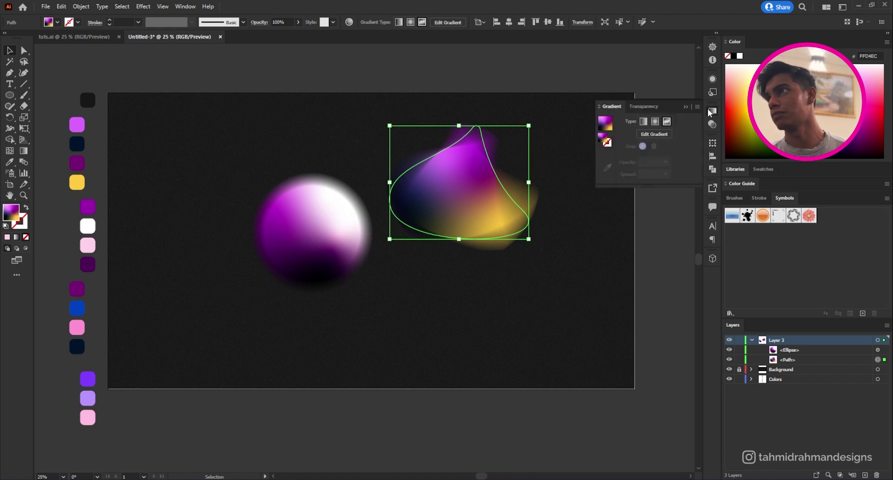
{"action": "left_click", "coordinate": [707, 109]}
{"action": "left_click", "coordinate": [708, 109]}
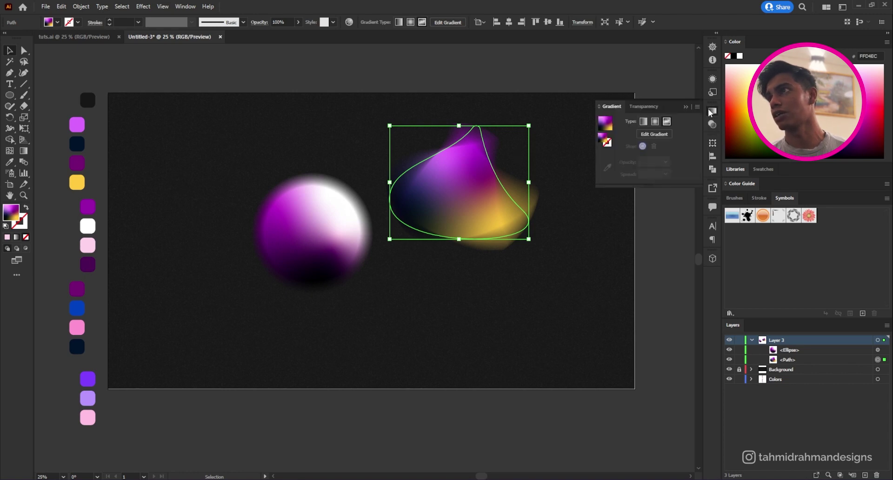
{"action": "left_click", "coordinate": [644, 106]}
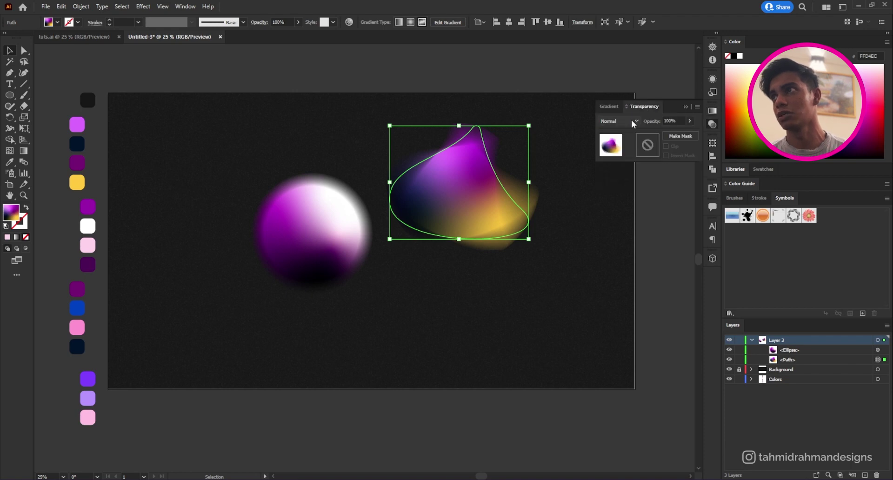
{"action": "left_click", "coordinate": [633, 122]}
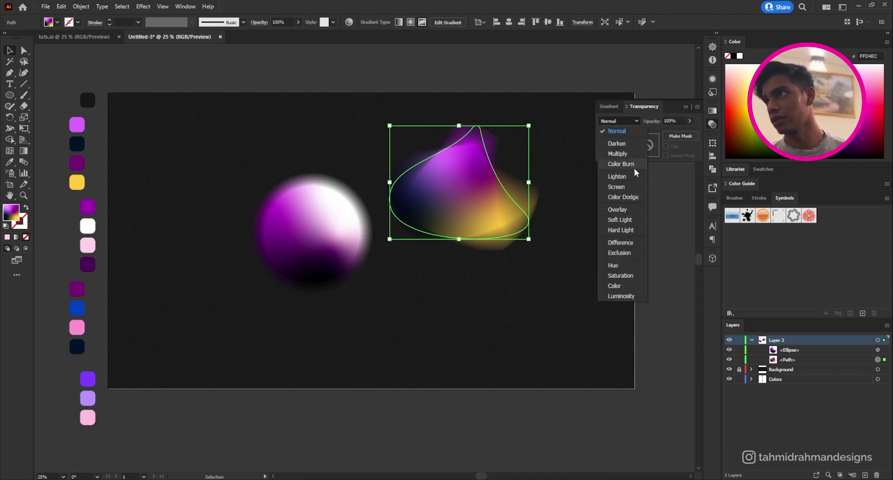
{"action": "left_click", "coordinate": [627, 238]}
- Shift the blurred shape slightly left and down, then zoom the view out
{"action": "left_click", "coordinate": [593, 202]}
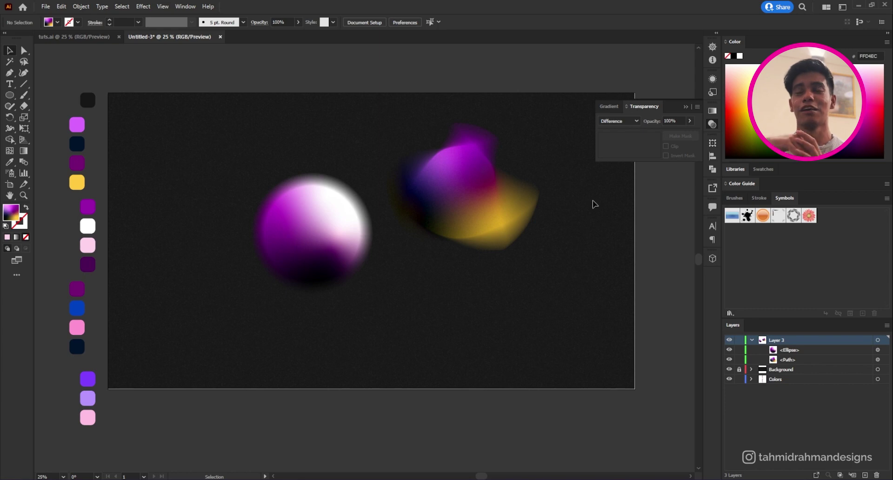
{"action": "left_click_drag", "start_coordinate": [483, 224], "coordinate": [459, 233]}
{"action": "key", "text": "ctrl+minus"}
{"action": "scroll", "coordinate": [373, 247], "scroll_direction": "up", "scroll_amount": 4}
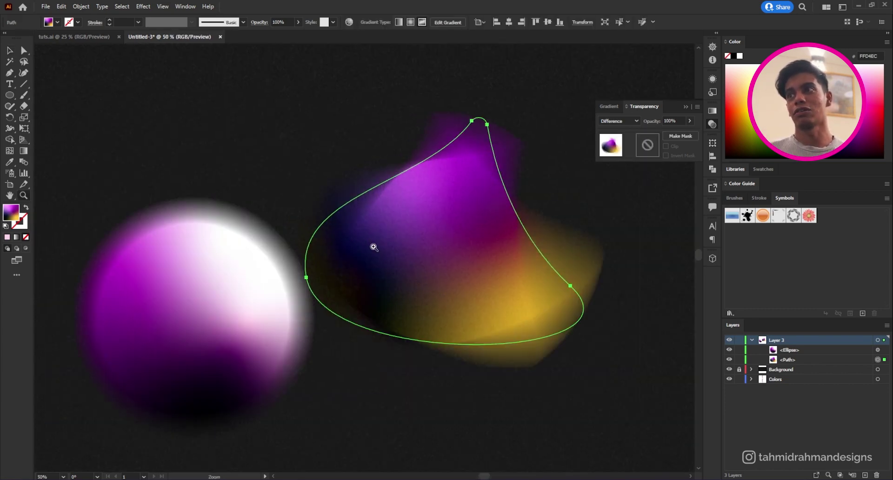
{"action": "scroll", "coordinate": [415, 297], "scroll_direction": "down", "scroll_amount": 3}
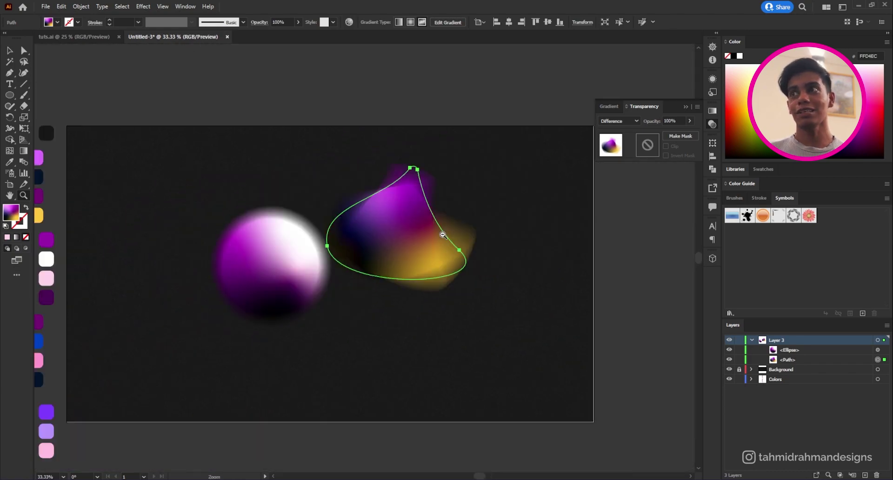
- Set the blurred sphere's blending mode to Difference
{"action": "key", "text": "z"}
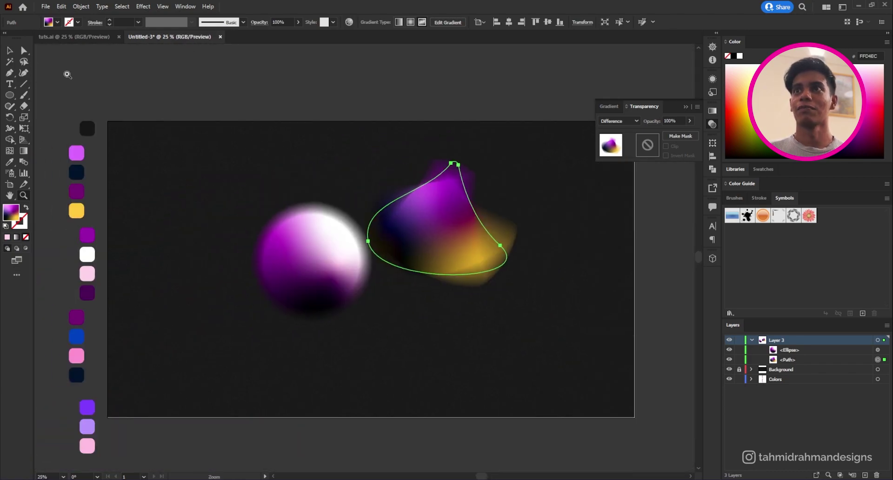
{"action": "left_click", "coordinate": [9, 51]}
{"action": "left_click", "coordinate": [310, 91]}
{"action": "left_click", "coordinate": [329, 225]}
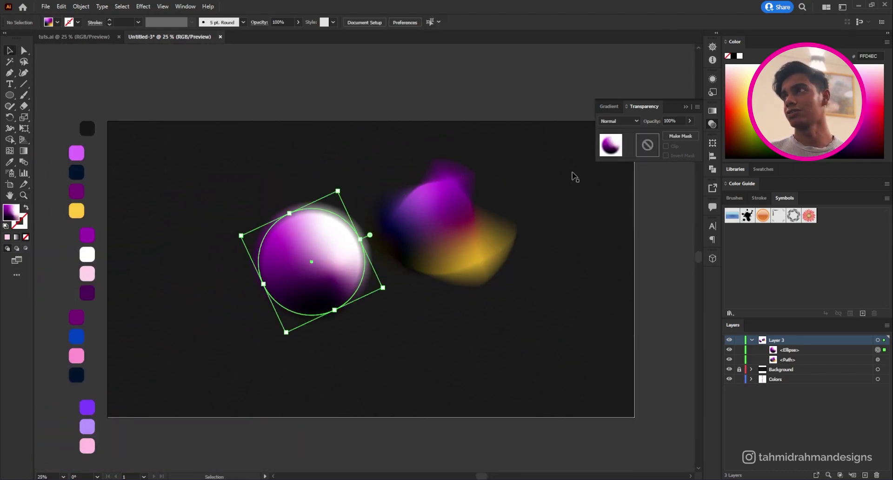
{"action": "left_click", "coordinate": [629, 122]}
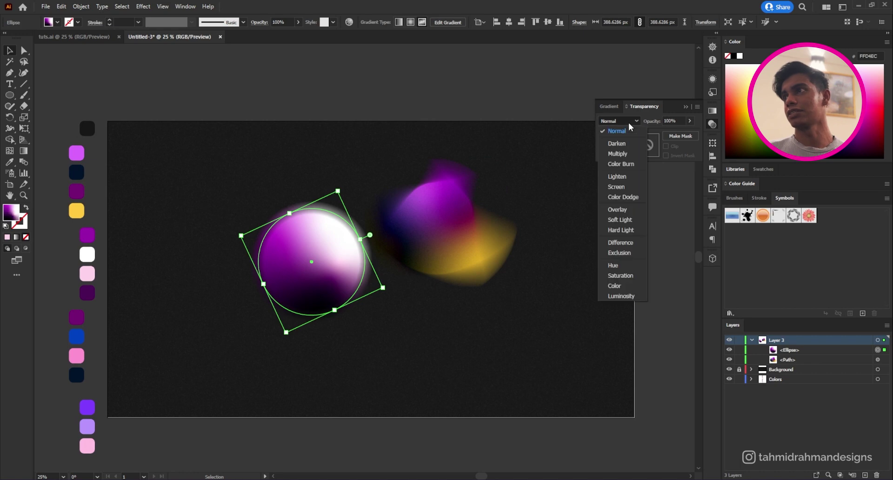
{"action": "left_click", "coordinate": [623, 242]}
{"action": "left_click", "coordinate": [364, 95]}
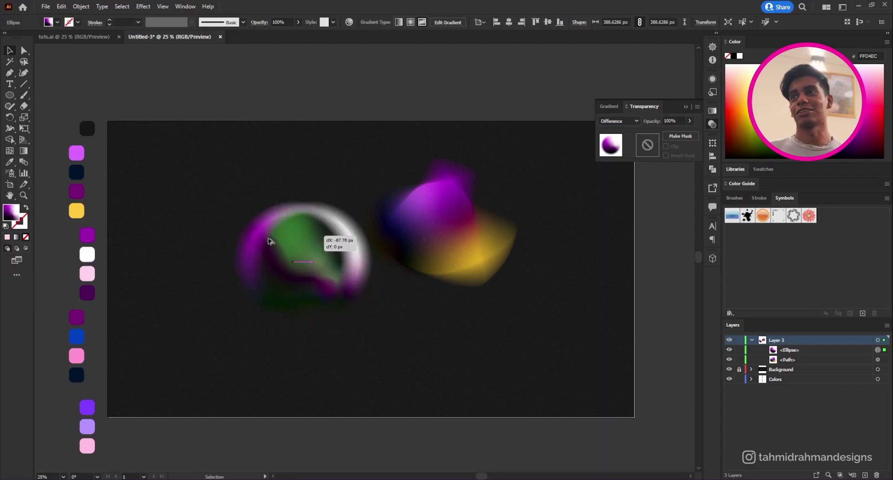
- Try a Normal-blend duplicate of the sphere to its left, then delete it
{"action": "left_click_drag", "start_coordinate": [275, 240], "coordinate": [202, 242]}
{"action": "left_click", "coordinate": [617, 121]}
{"action": "left_click", "coordinate": [612, 129]}
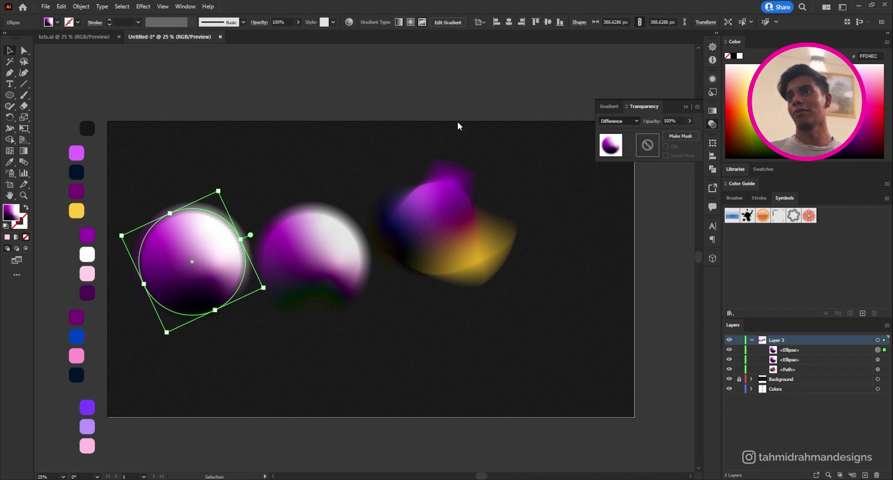
{"action": "left_click", "coordinate": [458, 122]}
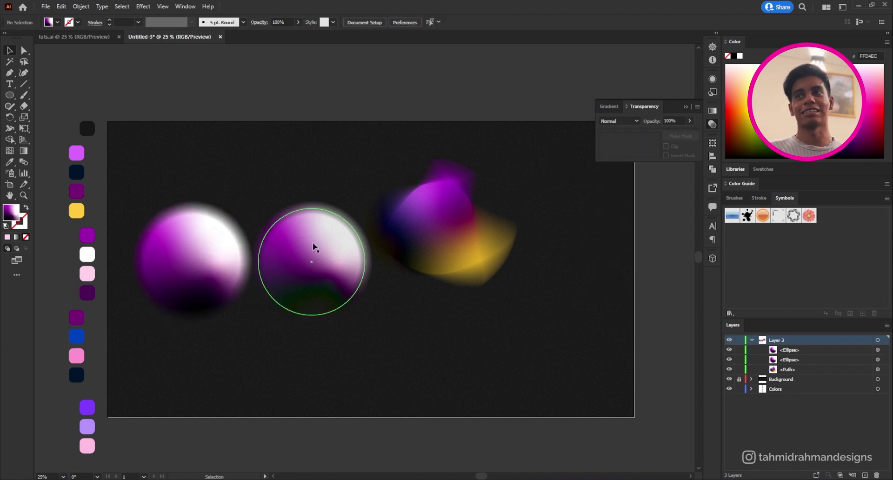
{"action": "left_click", "coordinate": [196, 260]}
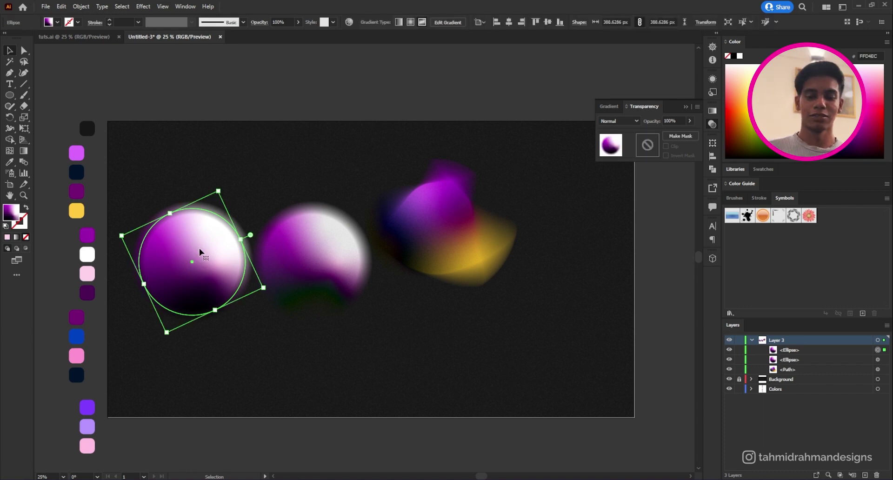
{"action": "key", "text": "Delete"}
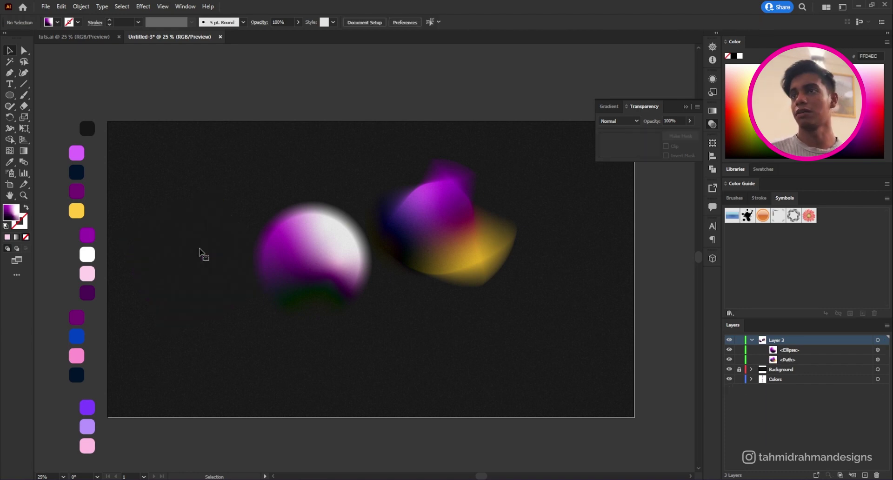
- Move the swirl left, settle the sphere beside it, and place the first Pen anchor below
{"action": "left_click", "coordinate": [319, 270]}
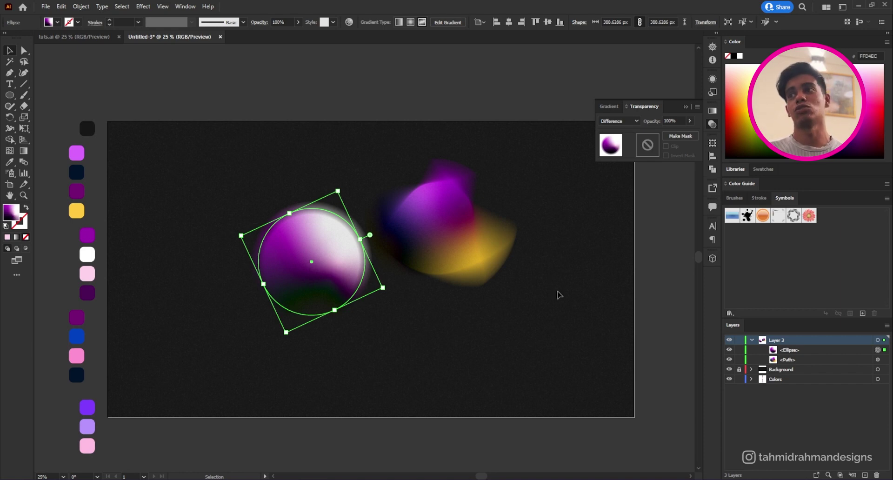
{"action": "left_click", "coordinate": [443, 325]}
{"action": "left_click_drag", "start_coordinate": [458, 263], "coordinate": [405, 274]}
{"action": "left_click", "coordinate": [467, 309]}
{"action": "left_click", "coordinate": [483, 266]}
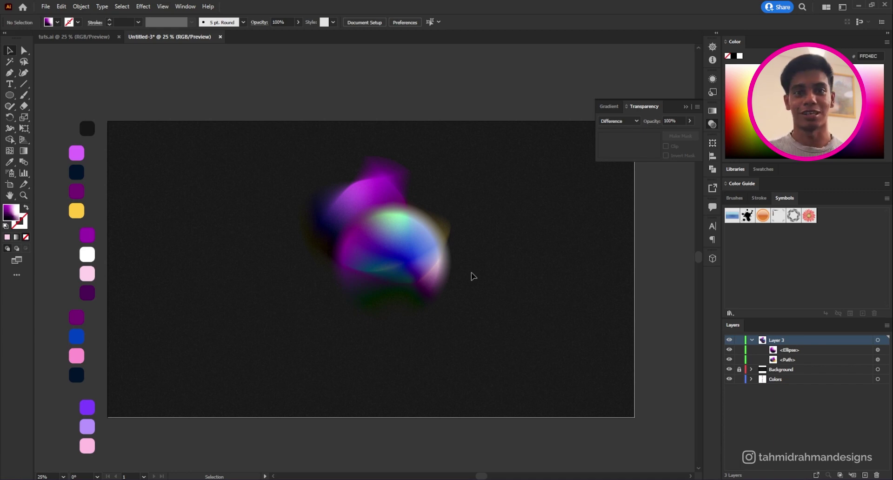
{"action": "left_click_drag", "start_coordinate": [389, 260], "coordinate": [512, 275]}
{"action": "left_click", "coordinate": [604, 255]}
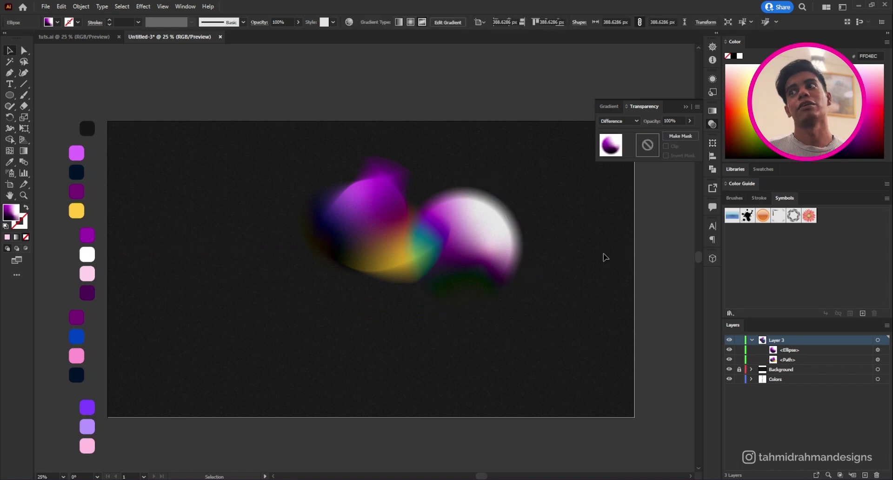
{"action": "left_click_drag", "start_coordinate": [408, 303], "coordinate": [376, 303]}
{"action": "left_click", "coordinate": [479, 315]}
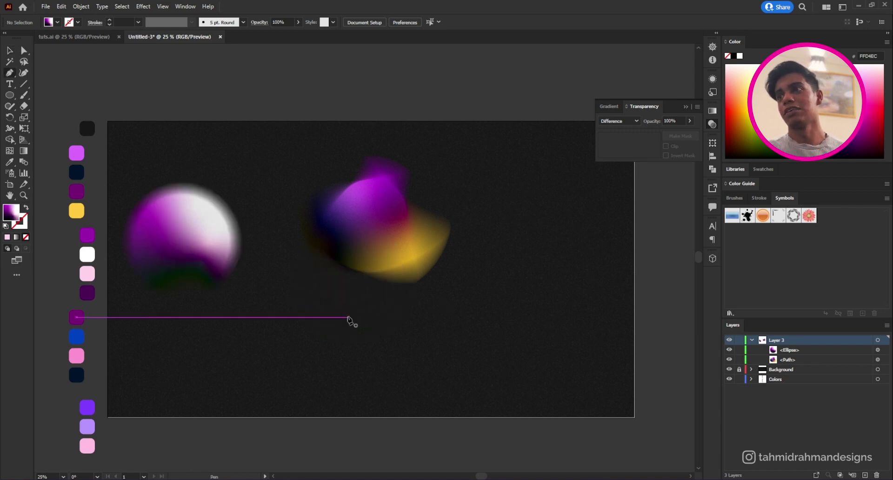
{"action": "left_click", "coordinate": [348, 318]}
- Finish the swoosh-shaped path with three curved anchors and close it at its start
{"action": "left_click_drag", "start_coordinate": [438, 315], "coordinate": [448, 267]}
{"action": "left_click_drag", "start_coordinate": [449, 408], "coordinate": [554, 435]}
{"action": "left_click_drag", "start_coordinate": [347, 337], "coordinate": [234, 255]}
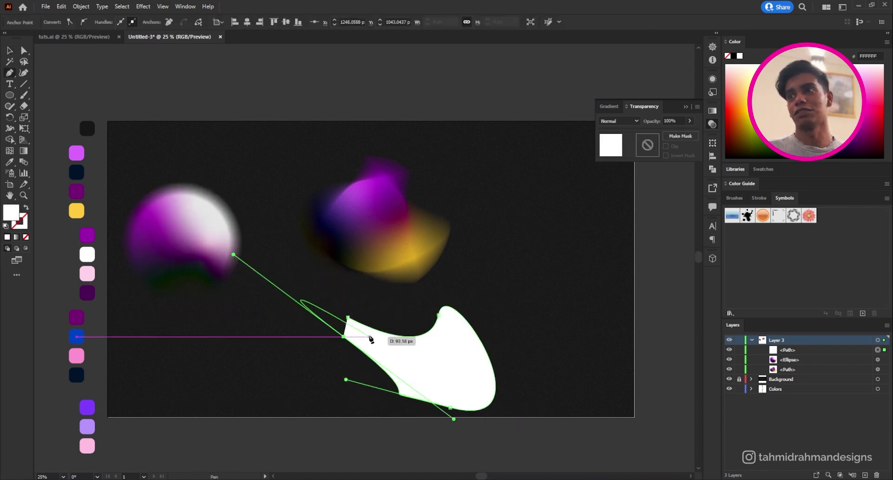
{"action": "left_click", "coordinate": [348, 317]}
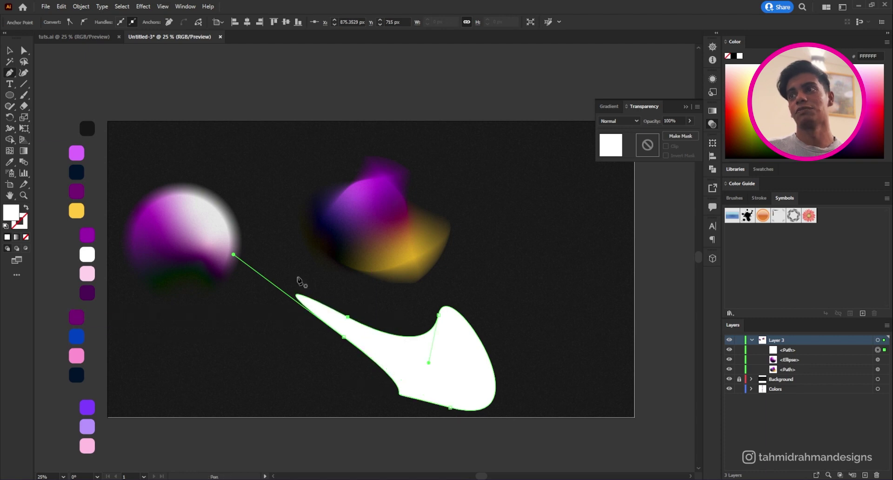
- Nudge the swoosh up and right and give it a freeform gradient fill
{"action": "left_click", "coordinate": [9, 63]}
{"action": "left_click", "coordinate": [9, 50]}
{"action": "left_click_drag", "start_coordinate": [465, 350], "coordinate": [486, 337]}
{"action": "left_click", "coordinate": [609, 107]}
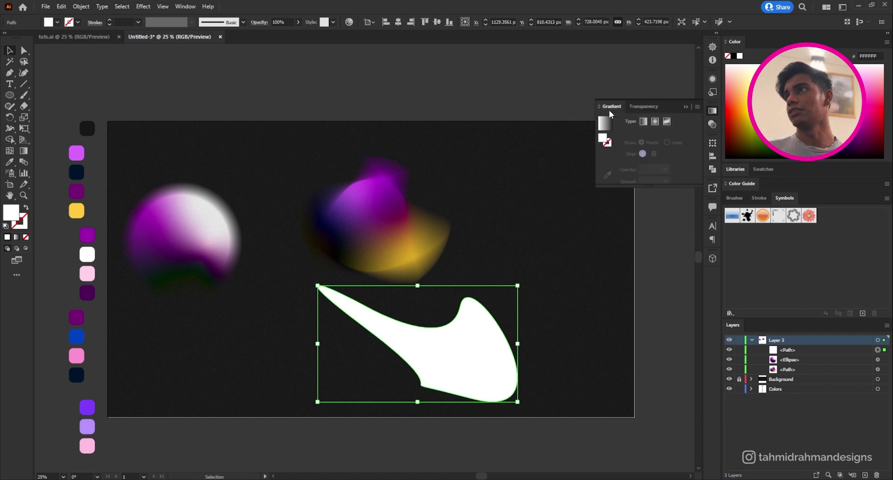
{"action": "left_click", "coordinate": [666, 121]}
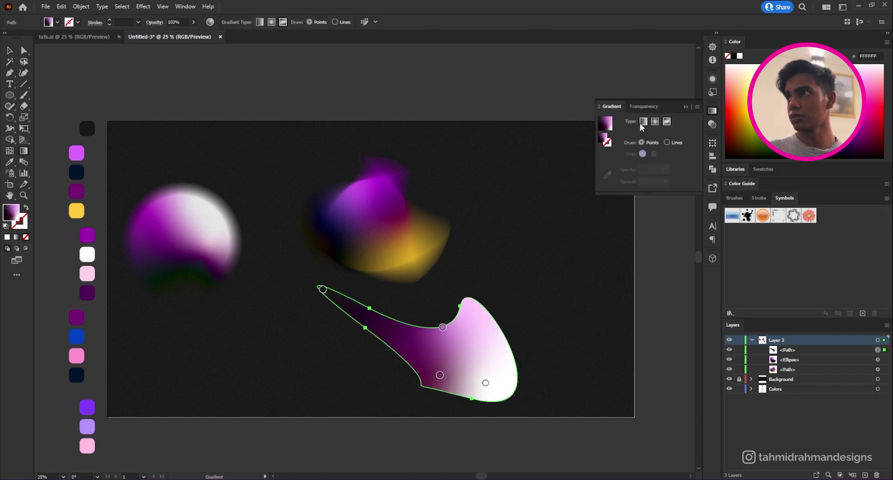
- Colour the swoosh's gradient points purple, blue, pink and dark navy from the swatches
{"action": "left_click", "coordinate": [323, 289]}
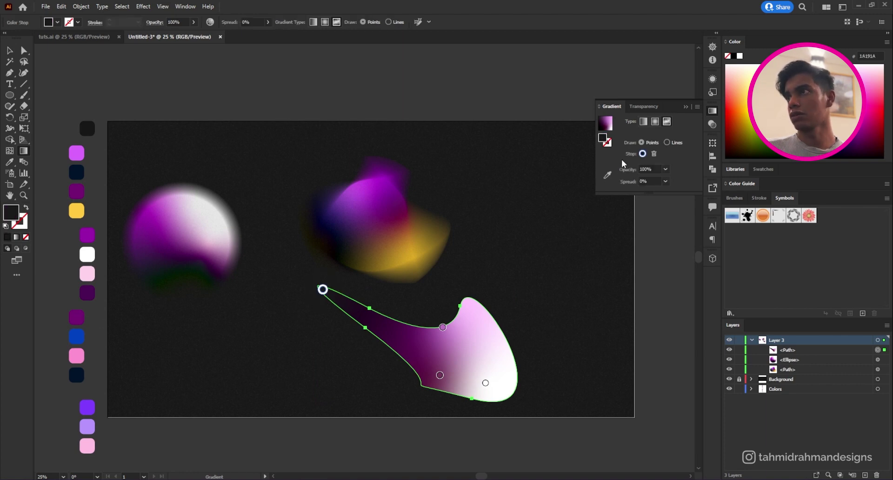
{"action": "left_click", "coordinate": [611, 173]}
{"action": "left_click", "coordinate": [77, 320]}
{"action": "left_click", "coordinate": [439, 375]}
{"action": "left_click", "coordinate": [76, 336]}
{"action": "left_click", "coordinate": [485, 382]}
{"action": "left_click", "coordinate": [77, 355]}
{"action": "left_click", "coordinate": [443, 328]}
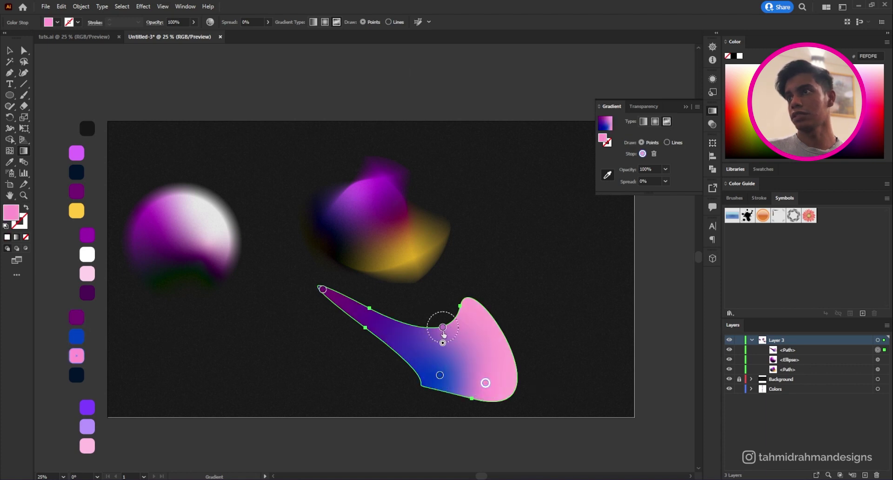
{"action": "left_click", "coordinate": [77, 374]}
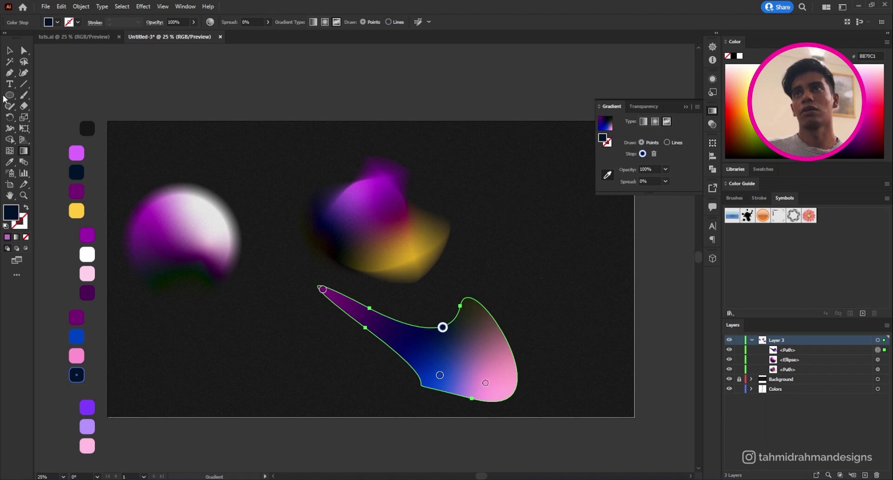
- Move the navy point lower and remove the lower blue colour point
{"action": "left_click_drag", "start_coordinate": [443, 327], "coordinate": [445, 343]}
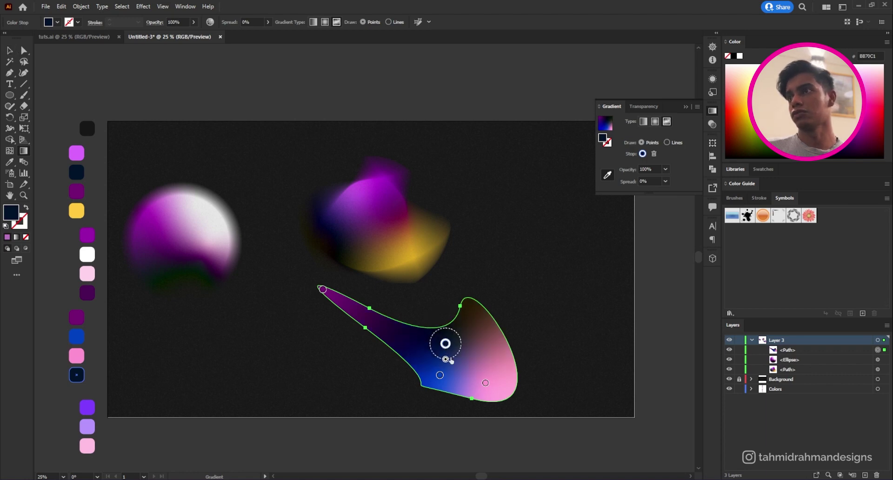
{"action": "left_click", "coordinate": [439, 374]}
{"action": "mouse_move", "coordinate": [440, 390]}
{"action": "left_mouse_down"}
{"action": "mouse_move", "coordinate": [440, 401]}
{"action": "mouse_move", "coordinate": [428, 384]}
{"action": "left_mouse_up"}
{"action": "key", "text": "Delete"}
{"action": "left_click", "coordinate": [322, 290]}
{"action": "left_click_drag", "start_coordinate": [322, 290], "coordinate": [365, 319]}
{"action": "key", "text": "ctrl+z"}
{"action": "key", "text": "ctrl+z"}
{"action": "left_click", "coordinate": [439, 376]}
{"action": "left_click_drag", "start_coordinate": [441, 380], "coordinate": [419, 395]}
- Add a blue point near the bottom, spread purple 62% along the tail, centre the pink
{"action": "key", "text": "v"}
{"action": "key", "text": "g"}
{"action": "left_click", "coordinate": [428, 382]}
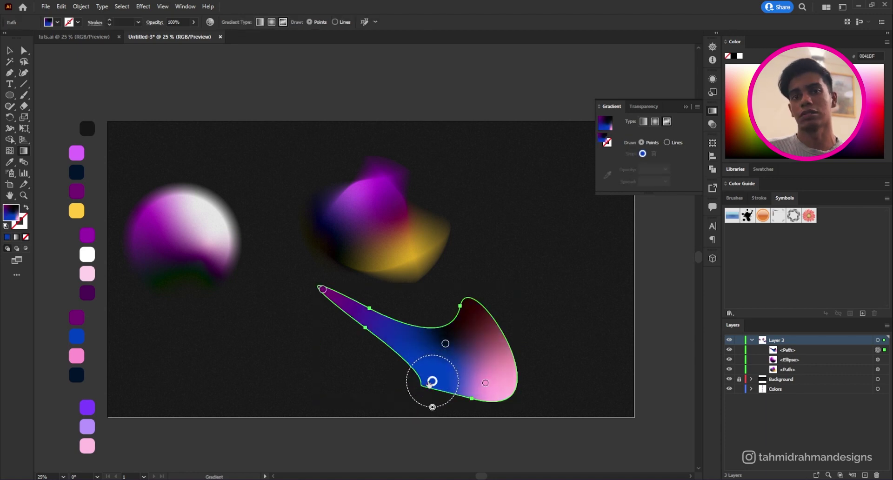
{"action": "left_click_drag", "start_coordinate": [322, 289], "coordinate": [369, 314]}
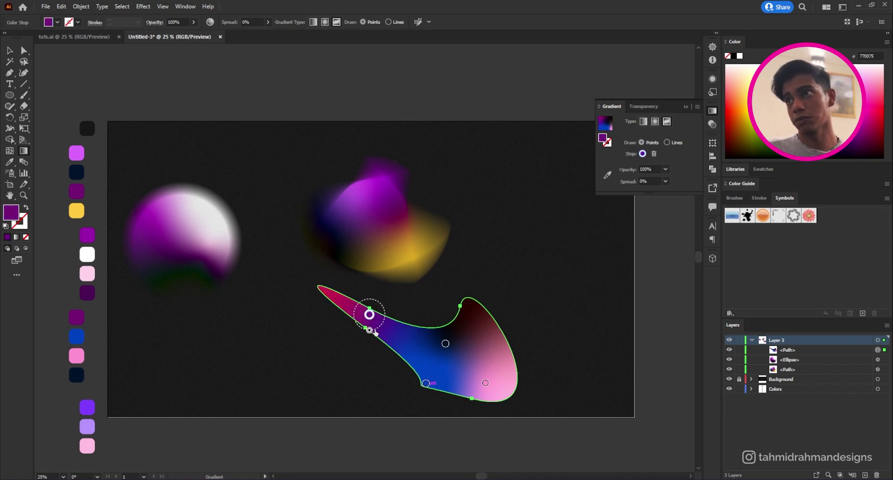
{"action": "left_click_drag", "start_coordinate": [369, 328], "coordinate": [389, 341]}
{"action": "left_click_drag", "start_coordinate": [487, 384], "coordinate": [441, 364]}
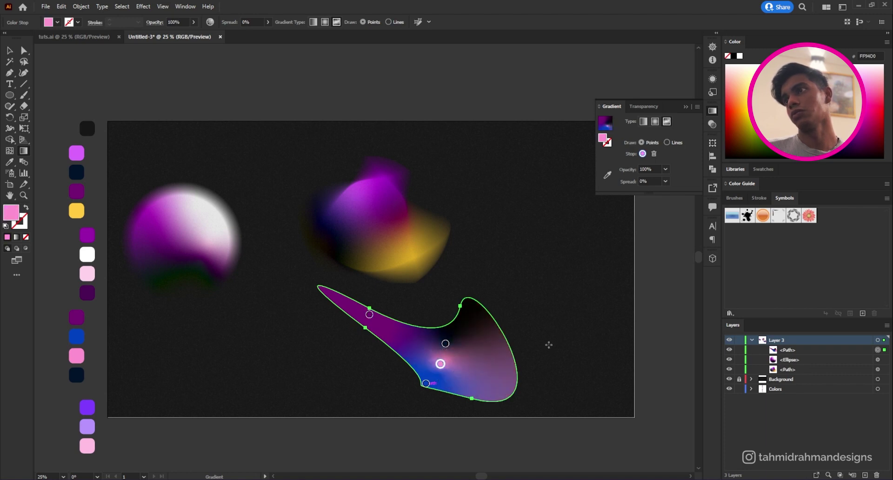
{"action": "left_click", "coordinate": [10, 50]}
{"action": "left_click", "coordinate": [528, 237]}
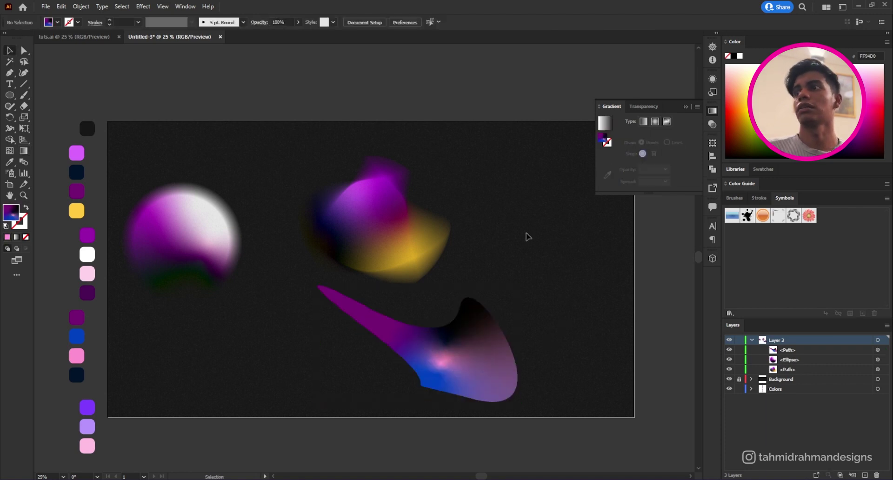
- Apply a Spin radial blur with amount 34 to the gradient swoosh
{"action": "left_click", "coordinate": [494, 325]}
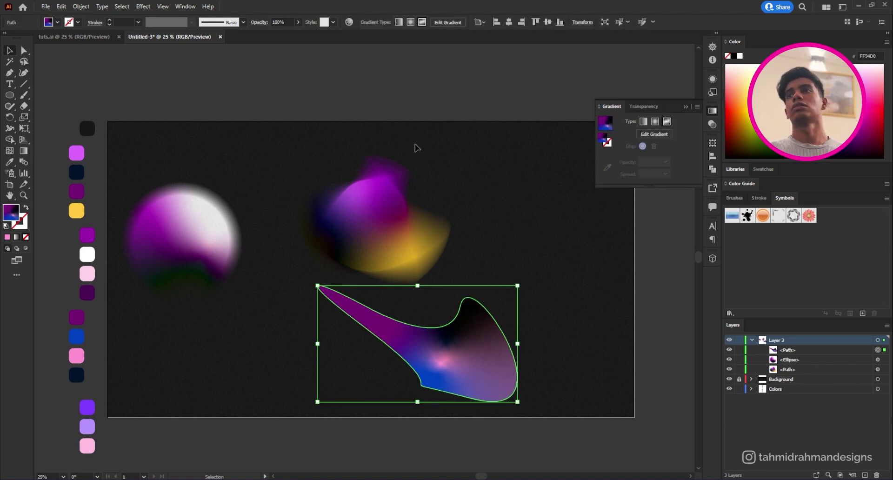
{"action": "left_click", "coordinate": [141, 7]}
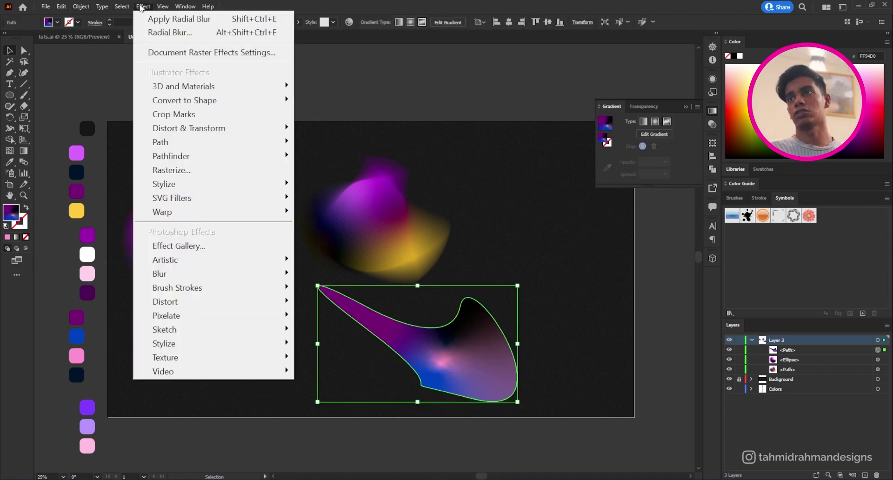
{"action": "mouse_move", "coordinate": [229, 307]}
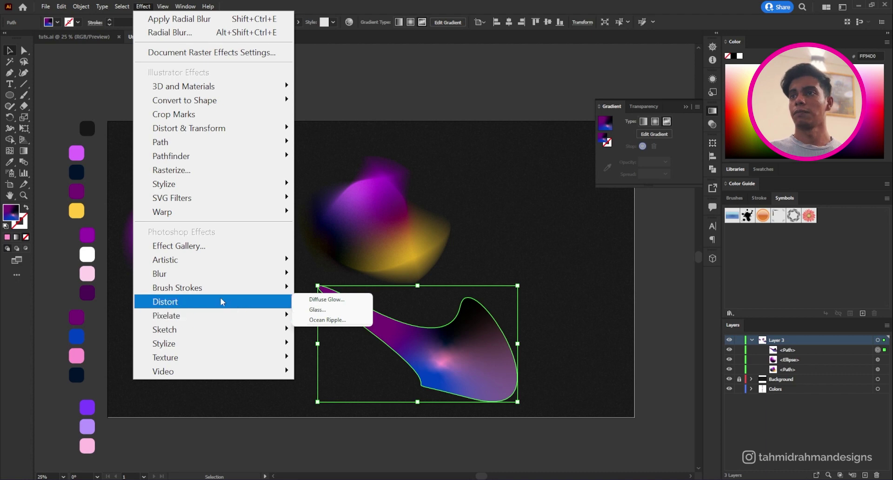
{"action": "mouse_move", "coordinate": [211, 272]}
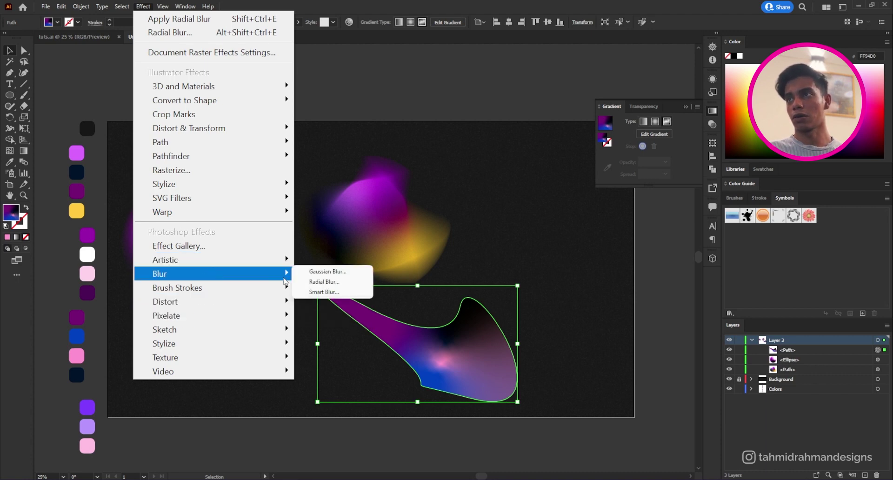
{"action": "left_click", "coordinate": [313, 282]}
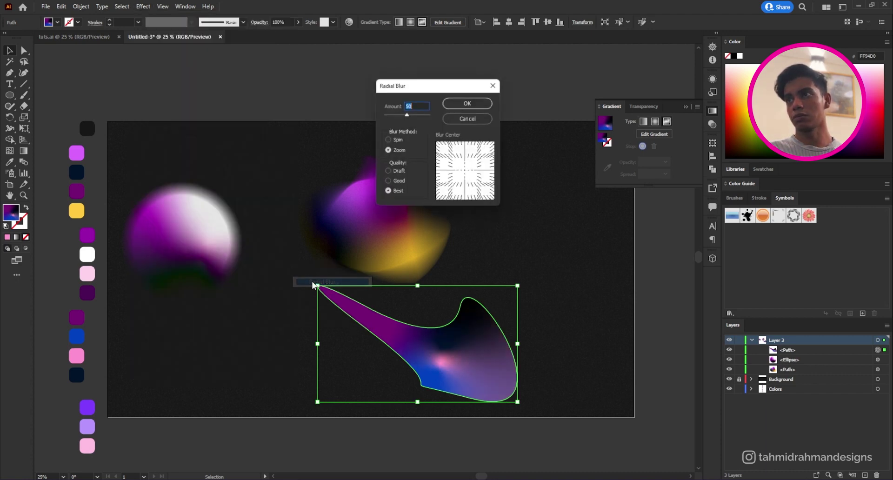
{"action": "left_click", "coordinate": [387, 140]}
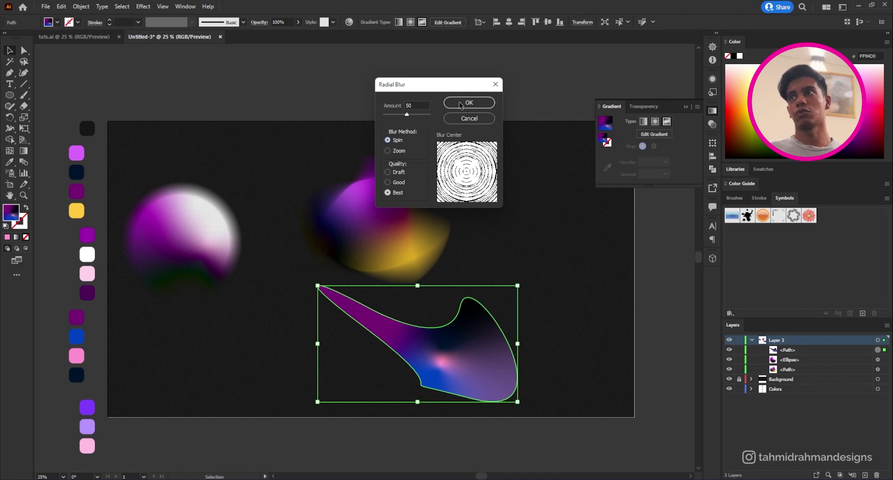
{"action": "left_click_drag", "start_coordinate": [412, 117], "coordinate": [399, 116]}
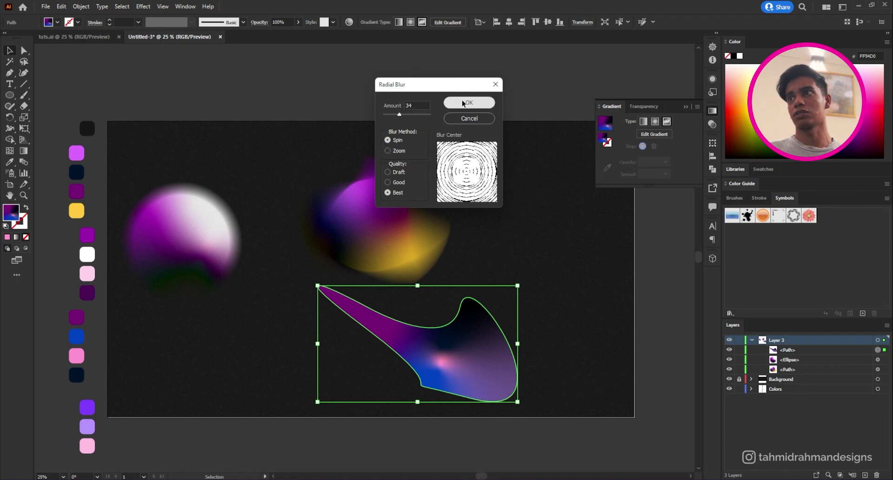
{"action": "left_click", "coordinate": [463, 102]}
- Try the blurred swoosh up and left, then set it back lower right
{"action": "left_click", "coordinate": [544, 282]}
{"action": "left_click_drag", "start_coordinate": [491, 352], "coordinate": [390, 256]}
{"action": "left_click_drag", "start_coordinate": [456, 283], "coordinate": [455, 285]}
{"action": "left_click_drag", "start_coordinate": [385, 264], "coordinate": [469, 337]}
{"action": "left_click", "coordinate": [644, 107]}
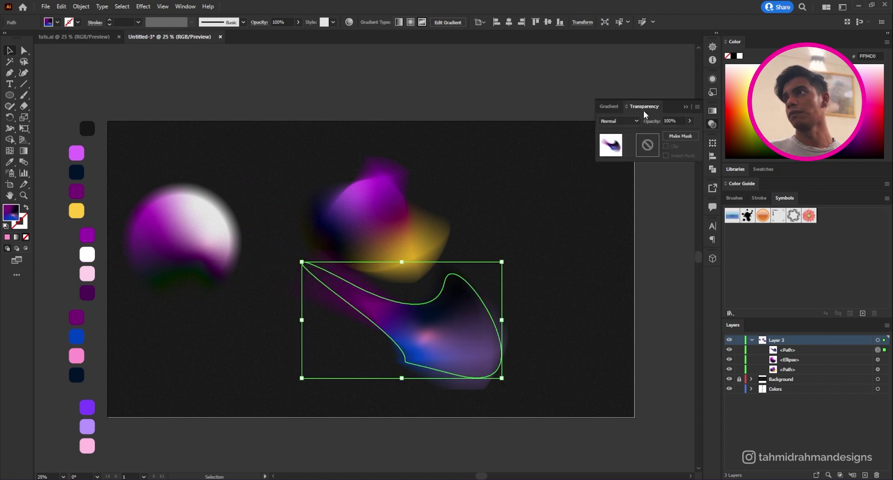
- Set the swoosh to Difference blending, nudge it, and Alt-drag a sphere copy below the original
{"action": "left_click", "coordinate": [635, 122]}
{"action": "left_click", "coordinate": [625, 241]}
{"action": "left_click", "coordinate": [523, 307]}
{"action": "left_click_drag", "start_coordinate": [476, 323], "coordinate": [494, 336]}
{"action": "left_click", "coordinate": [281, 188]}
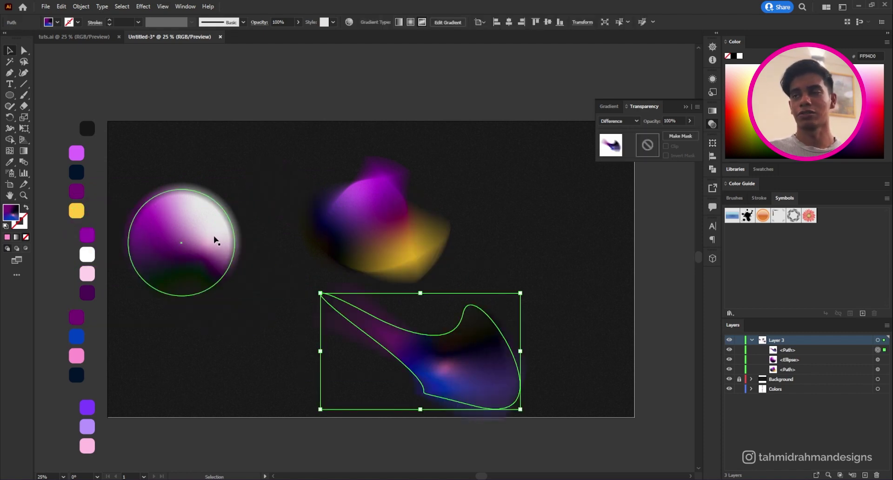
{"action": "left_click_drag", "start_coordinate": [233, 261], "coordinate": [276, 354]}
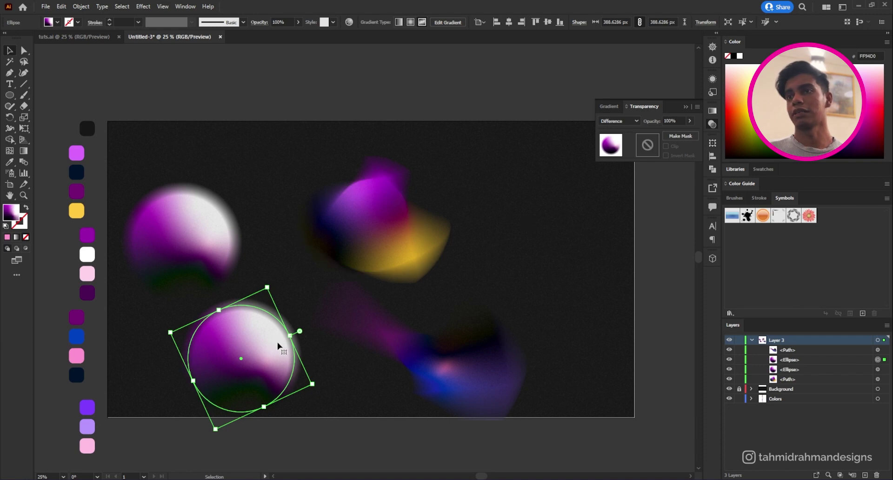
- Recolour the sphere copy's top, left and bottom gradient points violet, lavender and pink
{"action": "left_click", "coordinate": [610, 106]}
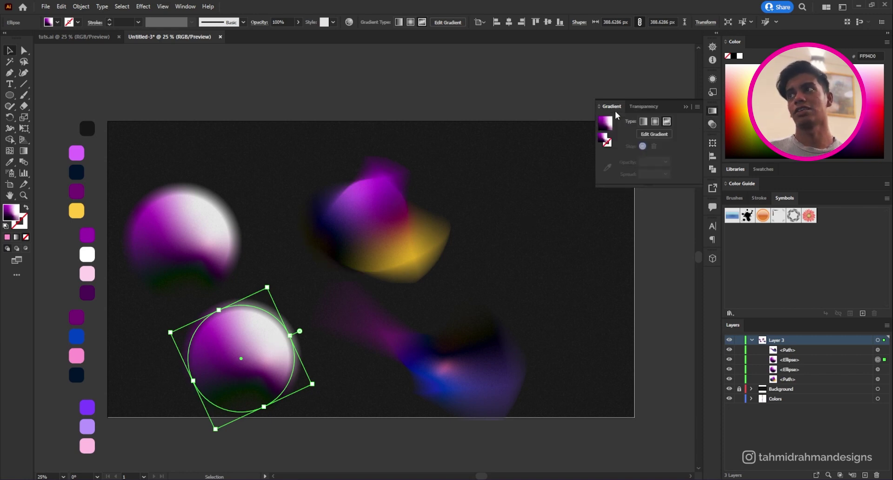
{"action": "left_click", "coordinate": [650, 135]}
{"action": "left_click", "coordinate": [253, 323]}
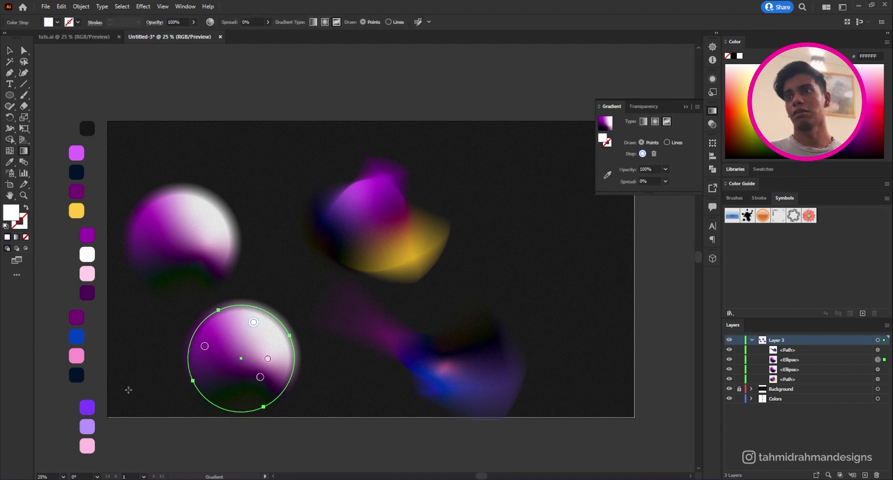
{"action": "left_click", "coordinate": [607, 175]}
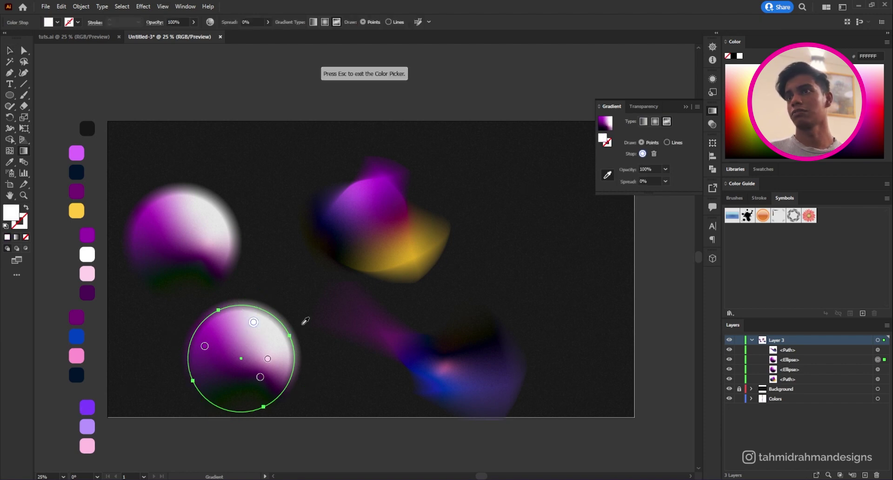
{"action": "left_click", "coordinate": [88, 404]}
{"action": "left_click", "coordinate": [205, 346]}
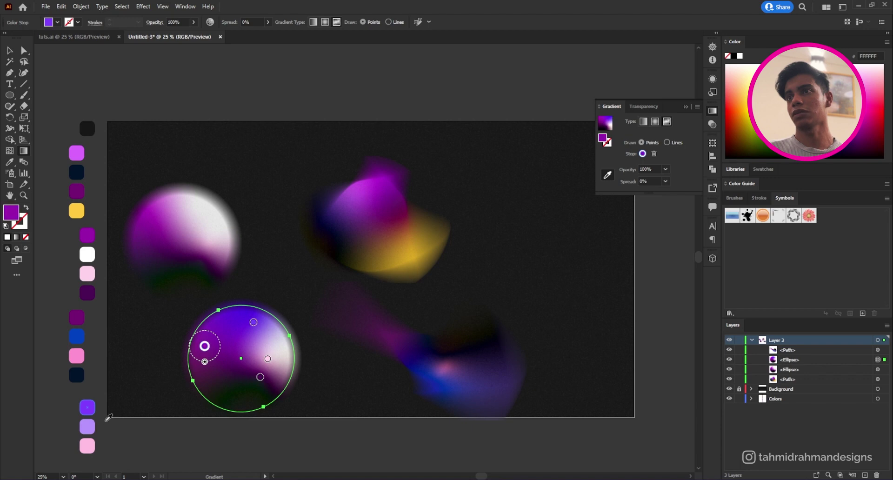
{"action": "left_click", "coordinate": [89, 426]}
{"action": "left_click", "coordinate": [261, 377]}
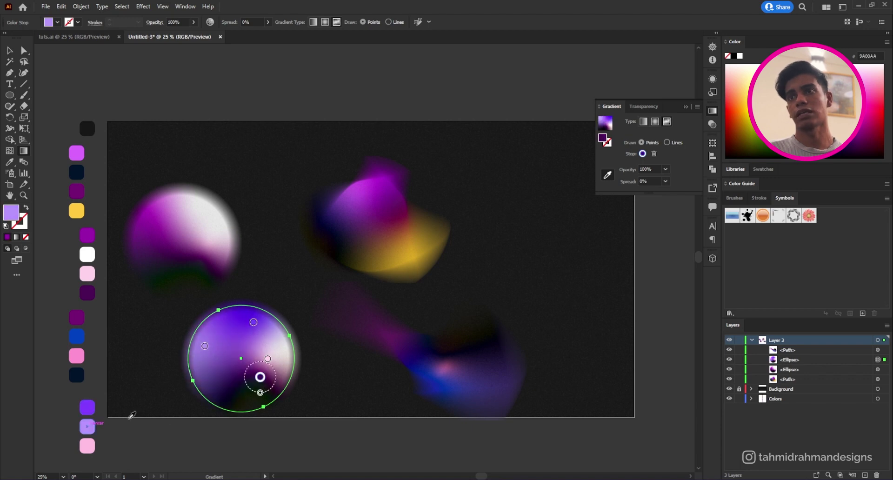
{"action": "left_click", "coordinate": [87, 445]}
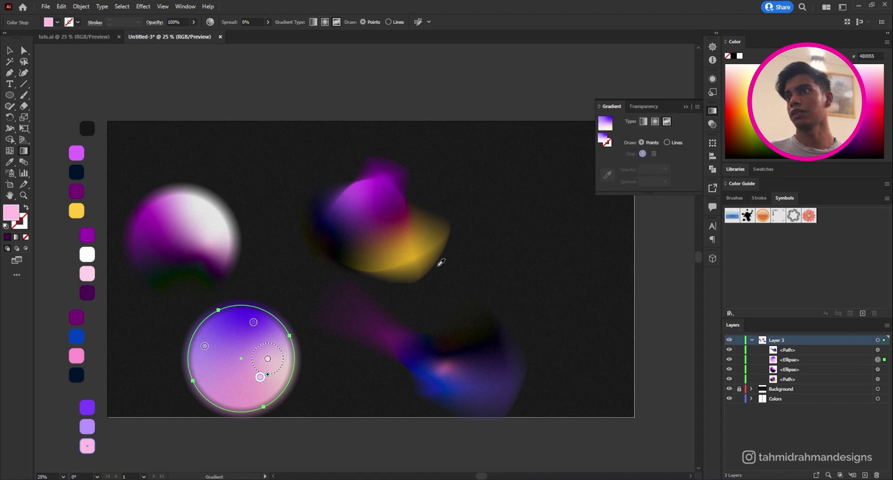
- Delete the bottom gradient point, make another point pink, and rearrange the remaining points
{"action": "key", "text": "Delete"}
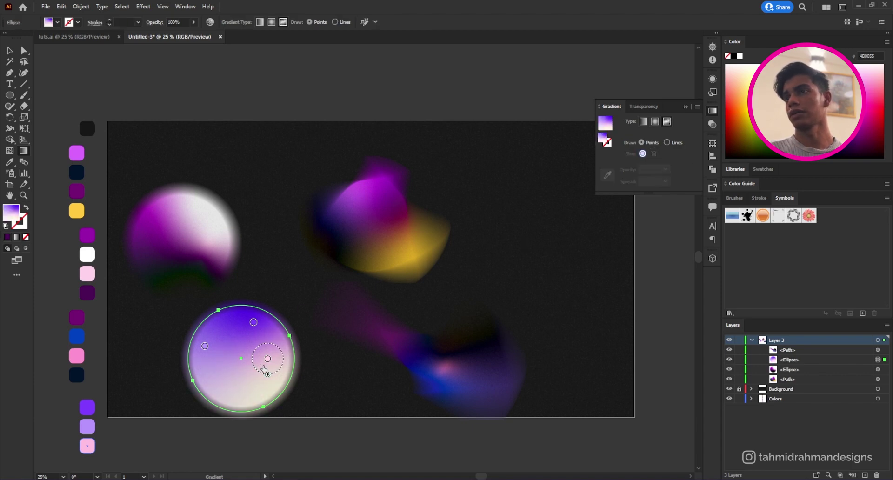
{"action": "left_click_drag", "start_coordinate": [267, 359], "coordinate": [259, 365]}
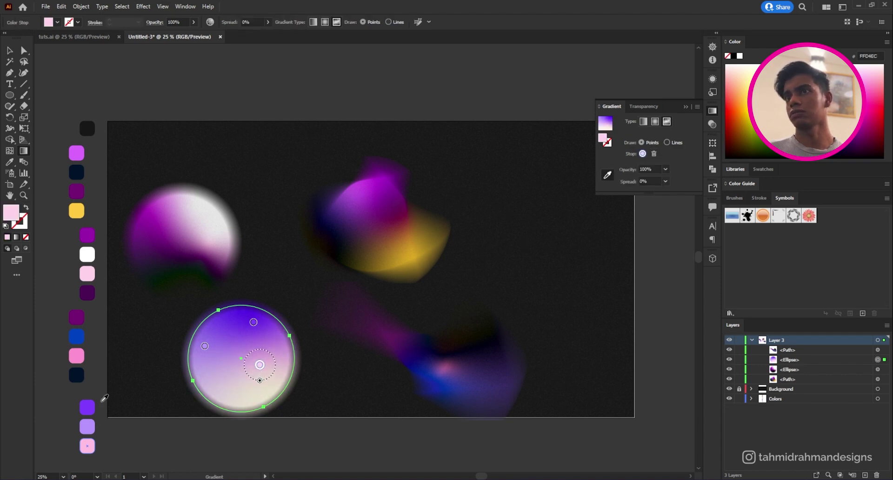
{"action": "left_click", "coordinate": [89, 444]}
{"action": "left_click_drag", "start_coordinate": [261, 366], "coordinate": [243, 377]}
{"action": "mouse_move", "coordinate": [204, 346]}
{"action": "left_mouse_down"}
{"action": "mouse_move", "coordinate": [223, 360]}
{"action": "mouse_move", "coordinate": [213, 354]}
{"action": "left_mouse_up"}
{"action": "mouse_move", "coordinate": [253, 323]}
{"action": "left_mouse_down"}
{"action": "mouse_move", "coordinate": [255, 341]}
{"action": "mouse_move", "coordinate": [259, 323]}
{"action": "mouse_move", "coordinate": [259, 335]}
{"action": "left_mouse_up"}
- Move the sphere copy up against the original sphere
{"action": "key", "text": "v"}
{"action": "left_click", "coordinate": [222, 102]}
{"action": "left_click_drag", "start_coordinate": [253, 394], "coordinate": [238, 383]}
- Select the lower violet orb and move it to the right side
{"action": "left_click", "coordinate": [257, 214]}
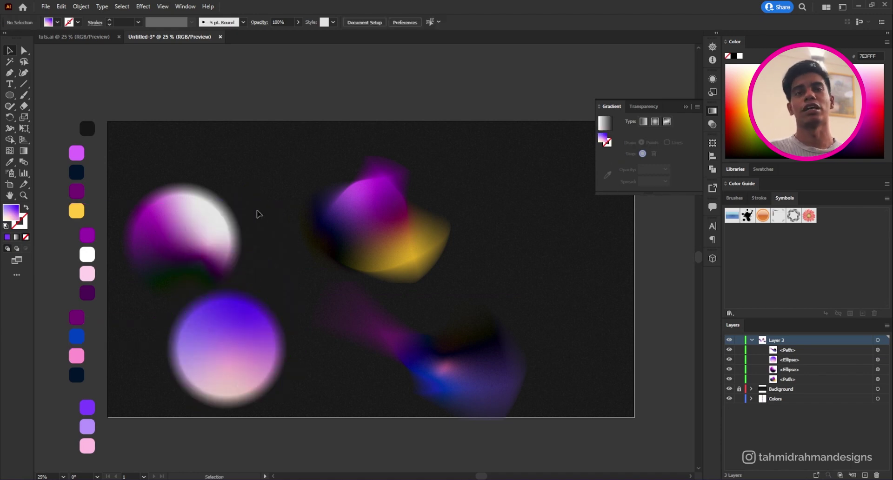
{"action": "left_click", "coordinate": [245, 323]}
{"action": "left_click", "coordinate": [314, 194]}
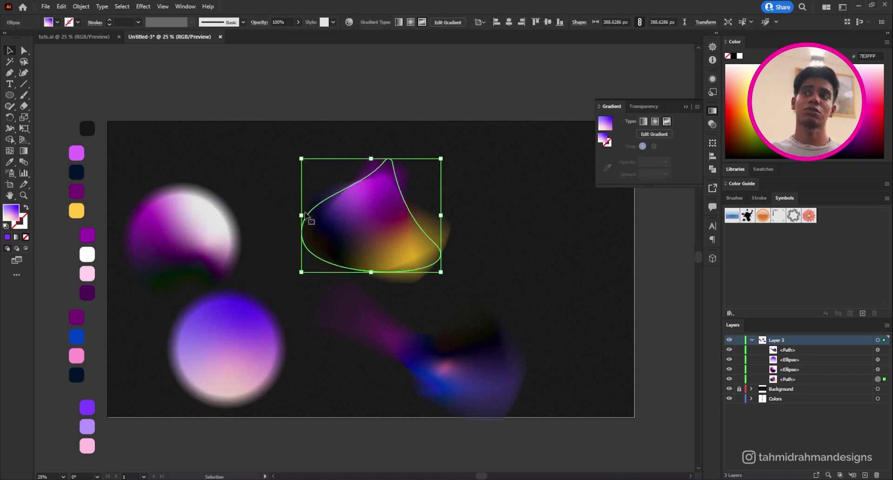
{"action": "left_click", "coordinate": [250, 331]}
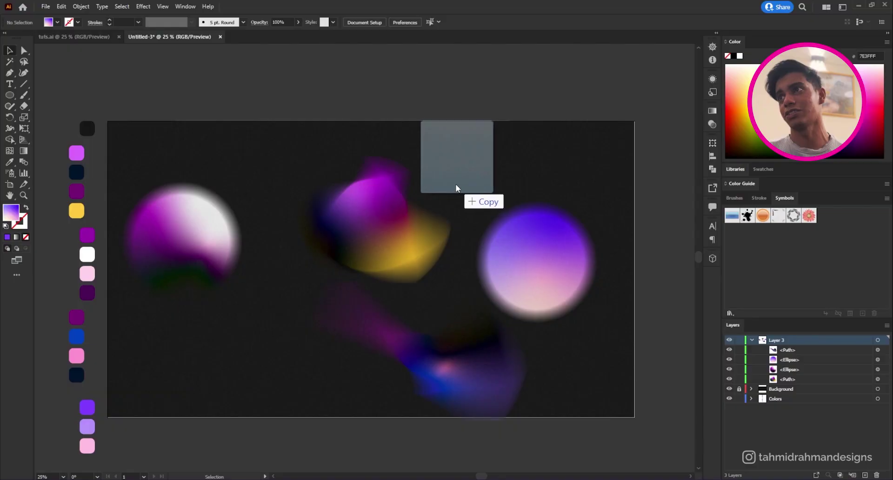
- Position the placed Logo_NIKE.svg.webp swoosh image near the artboard's centre
{"action": "left_click_drag", "start_coordinate": [456, 187], "coordinate": [390, 155]}
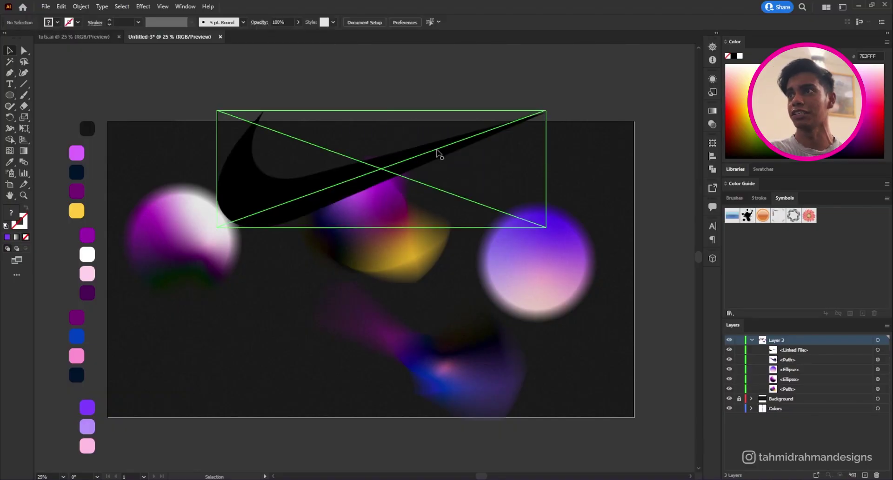
{"action": "left_click_drag", "start_coordinate": [502, 153], "coordinate": [450, 176]}
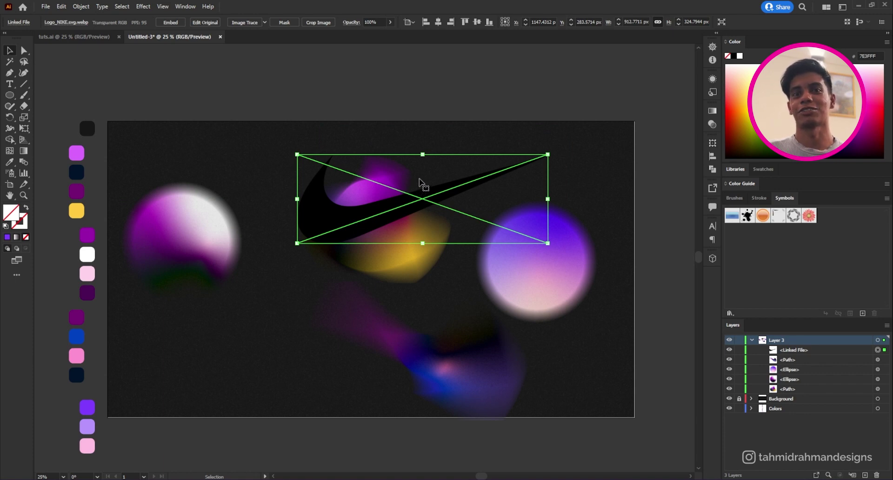
{"action": "left_click_drag", "start_coordinate": [391, 198], "coordinate": [339, 224]}
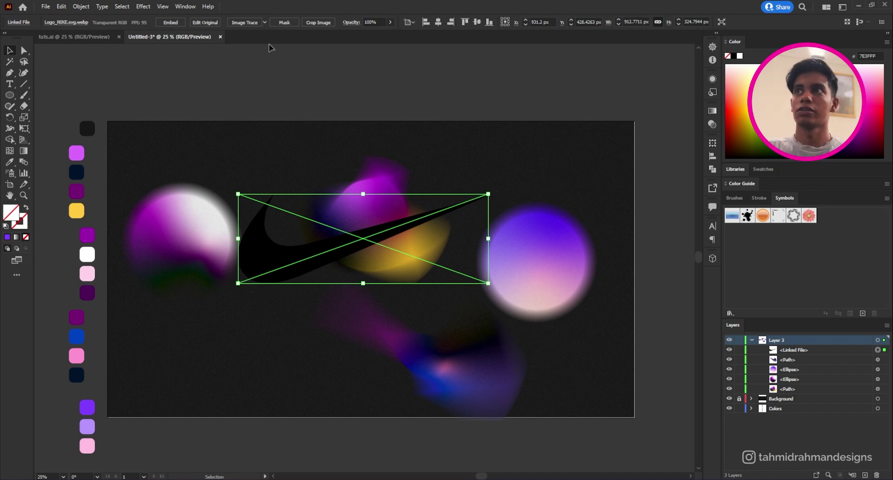
- Trace the swoosh image as a Black and White Logo, expand it and ungroup it
{"action": "left_click", "coordinate": [264, 22]}
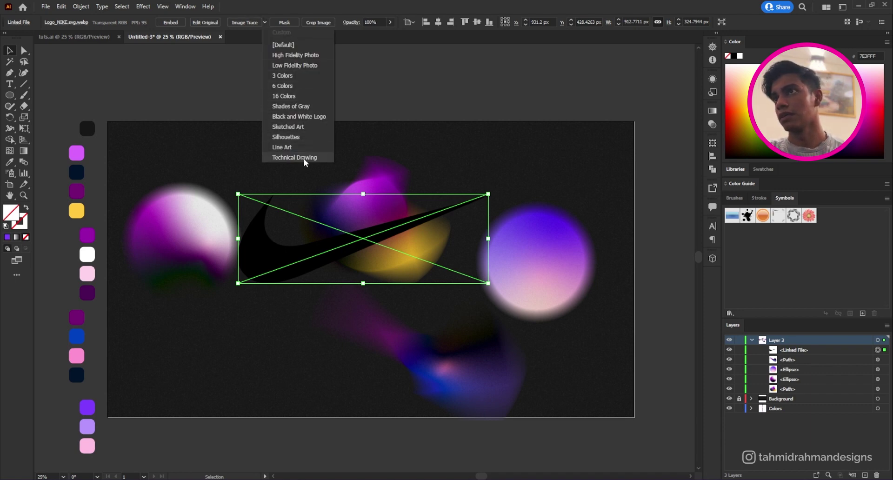
{"action": "left_click", "coordinate": [314, 117]}
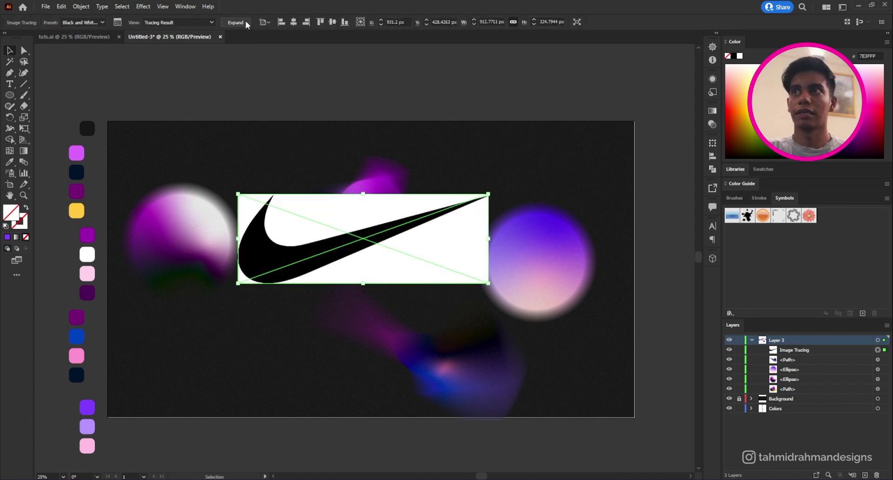
{"action": "left_click", "coordinate": [240, 25]}
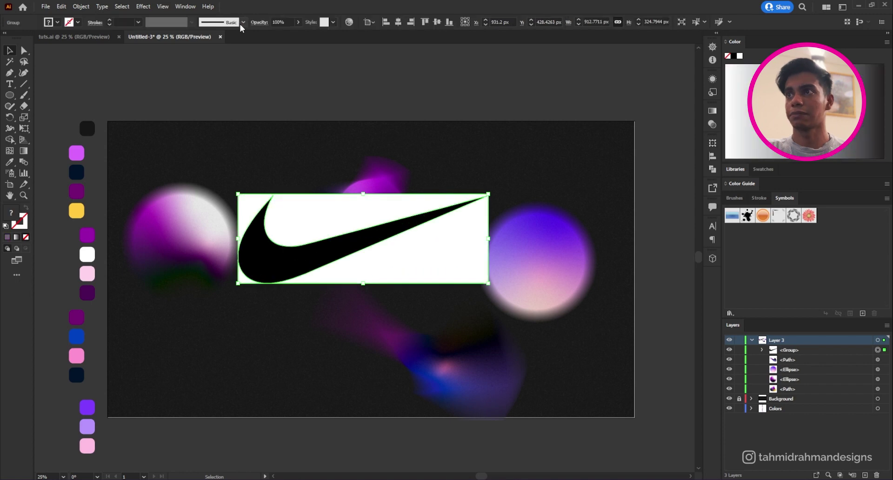
{"action": "right_click", "coordinate": [329, 226]}
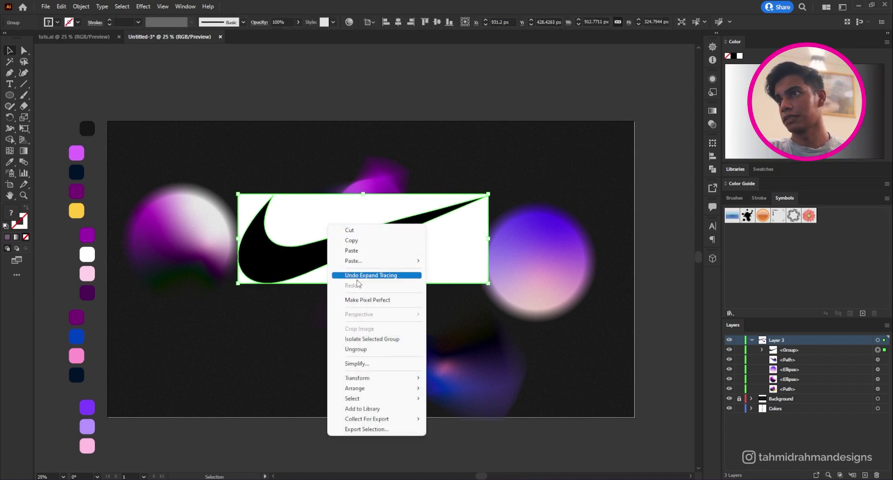
{"action": "left_click", "coordinate": [363, 349]}
- Delete the white background rectangle and the small leftover piece at the lower left
{"action": "left_click", "coordinate": [334, 84]}
{"action": "left_click", "coordinate": [318, 203]}
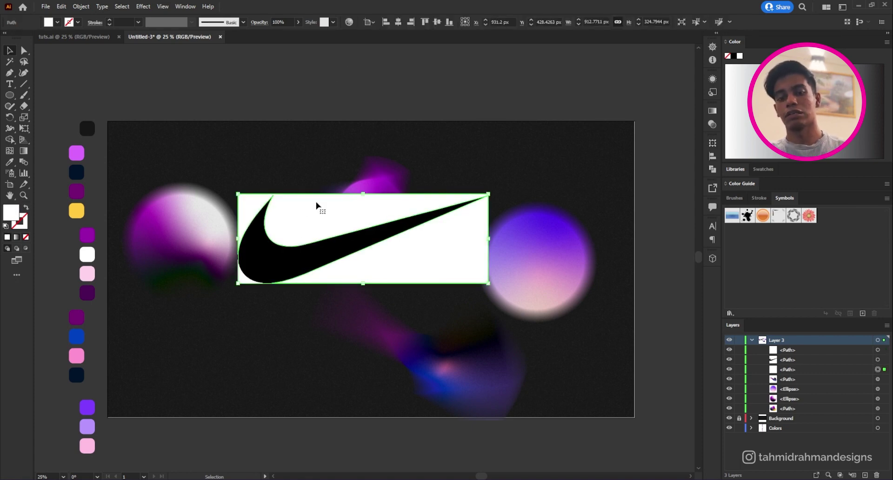
{"action": "left_click_drag", "start_coordinate": [354, 220], "coordinate": [322, 188]}
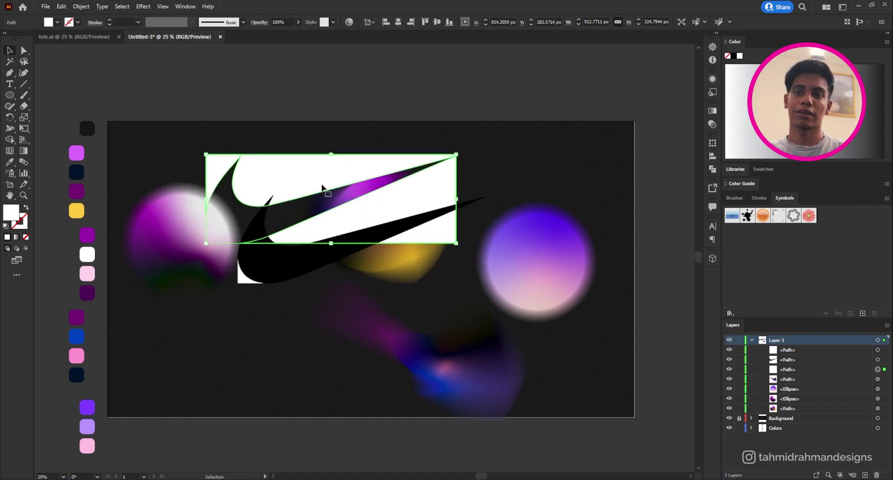
{"action": "key", "text": "ctrl+z"}
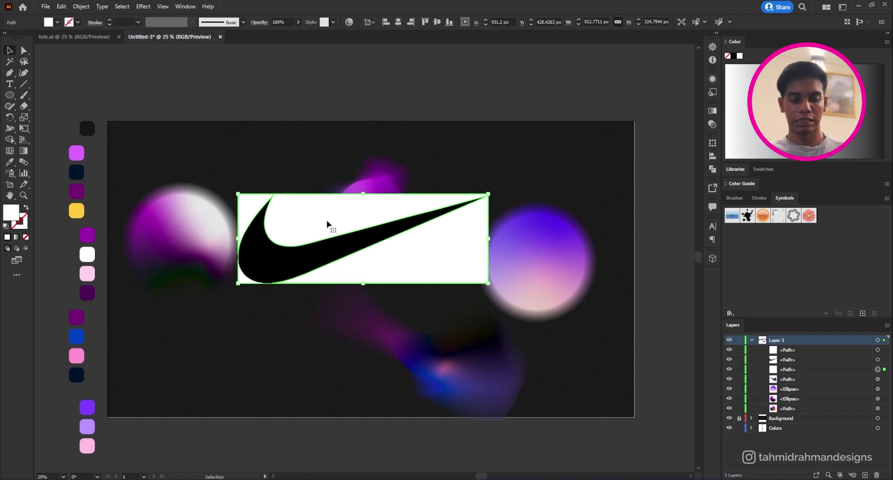
{"action": "key", "text": "Delete"}
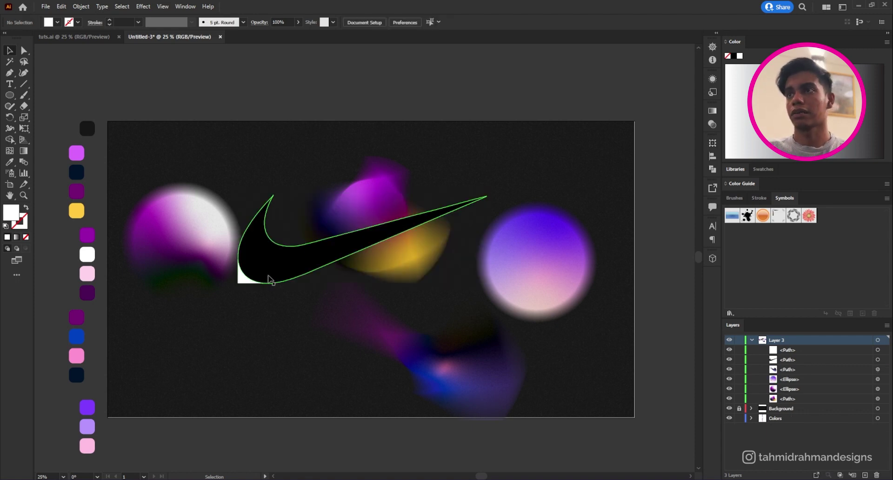
{"action": "left_click", "coordinate": [239, 283]}
{"action": "key", "text": "Delete"}
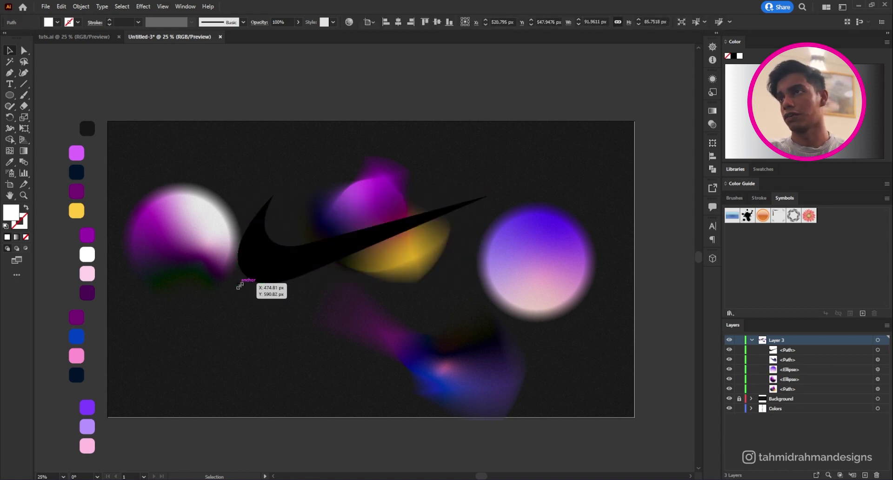
- Fill the swoosh with white and move it up and to the right
{"action": "left_click", "coordinate": [303, 256]}
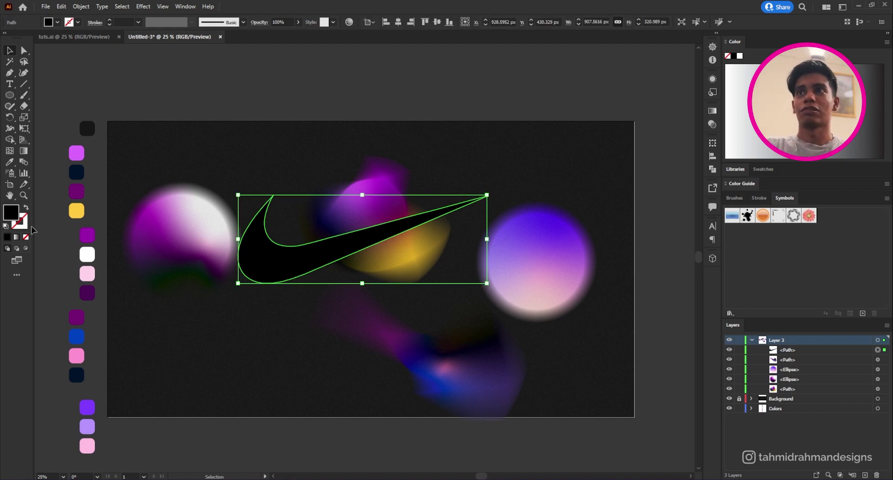
{"action": "double_click", "coordinate": [11, 215]}
{"action": "left_click_drag", "start_coordinate": [346, 191], "coordinate": [328, 178]}
{"action": "key", "text": "Return"}
{"action": "left_click_drag", "start_coordinate": [346, 231], "coordinate": [439, 204]}
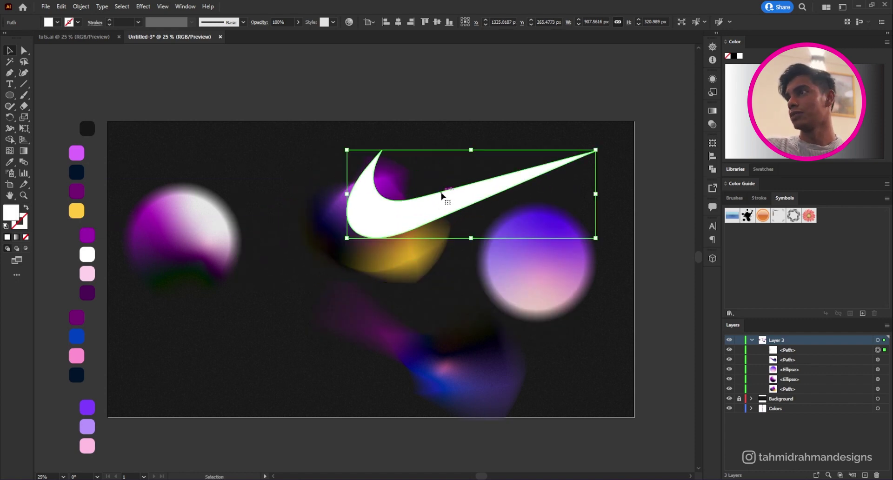
- Give the swoosh a freeform gradient, adding and adjusting colour points on its curve and tail
{"action": "left_click", "coordinate": [712, 110]}
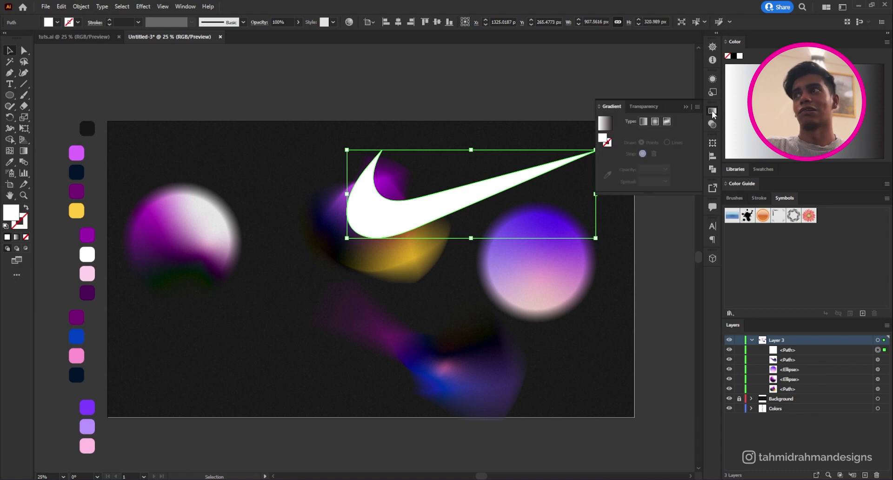
{"action": "left_click", "coordinate": [665, 123]}
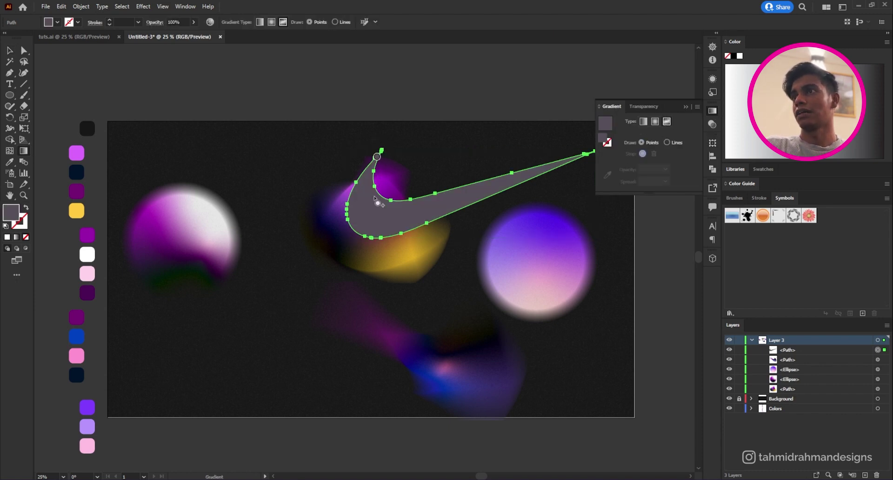
{"action": "left_click_drag", "start_coordinate": [377, 156], "coordinate": [367, 224]}
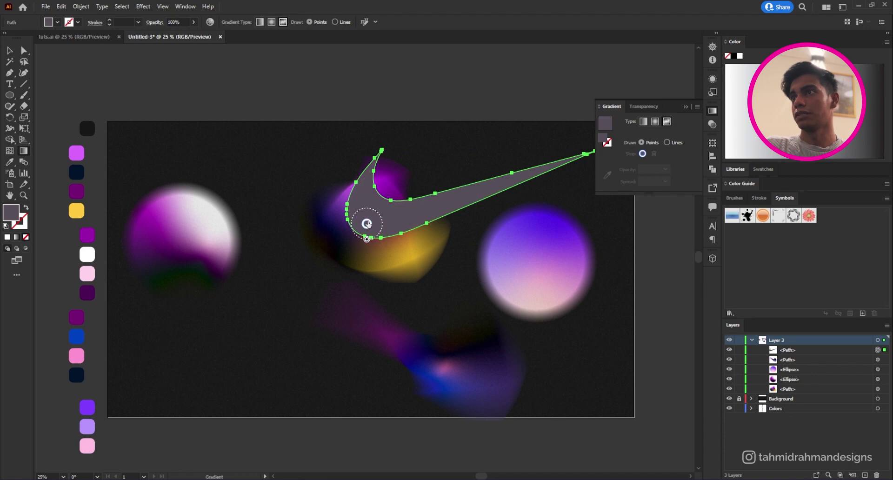
{"action": "left_click", "coordinate": [378, 199]}
{"action": "left_click", "coordinate": [552, 169]}
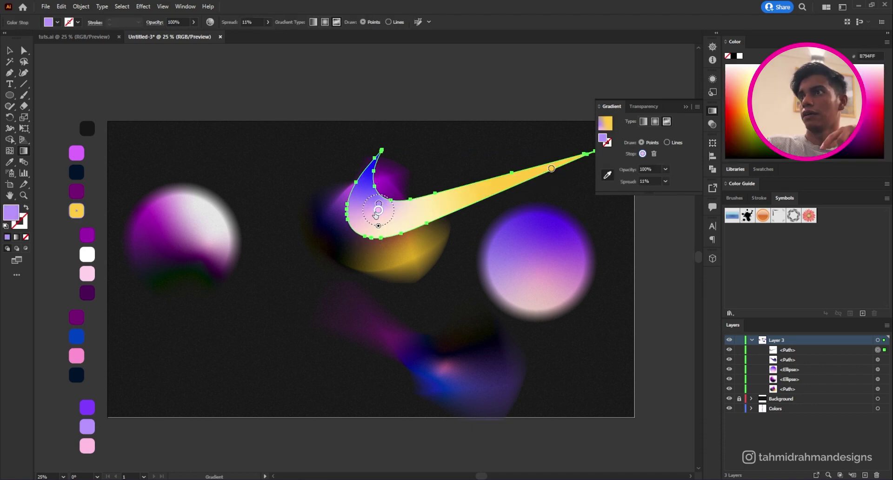
{"action": "left_click_drag", "start_coordinate": [375, 219], "coordinate": [375, 214]}
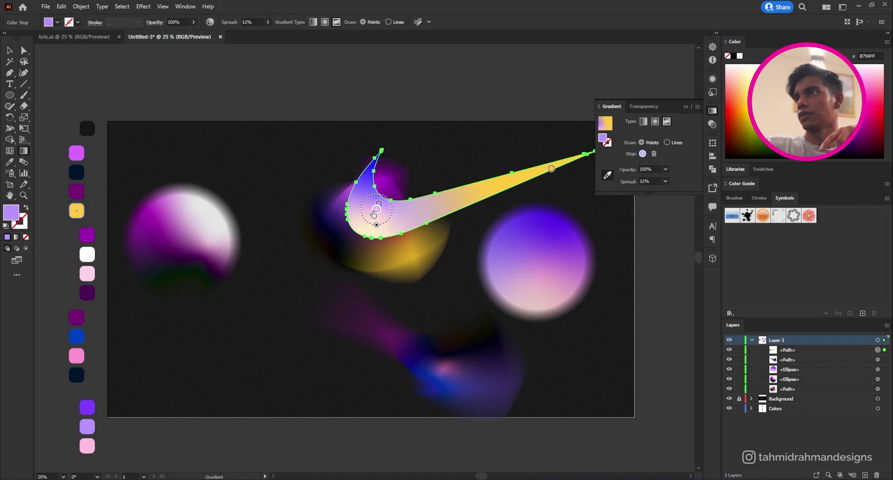
- Move the yellow blob to the lower left, then shift the swoosh down-left and shrink it slightly
{"action": "left_click", "coordinate": [9, 51]}
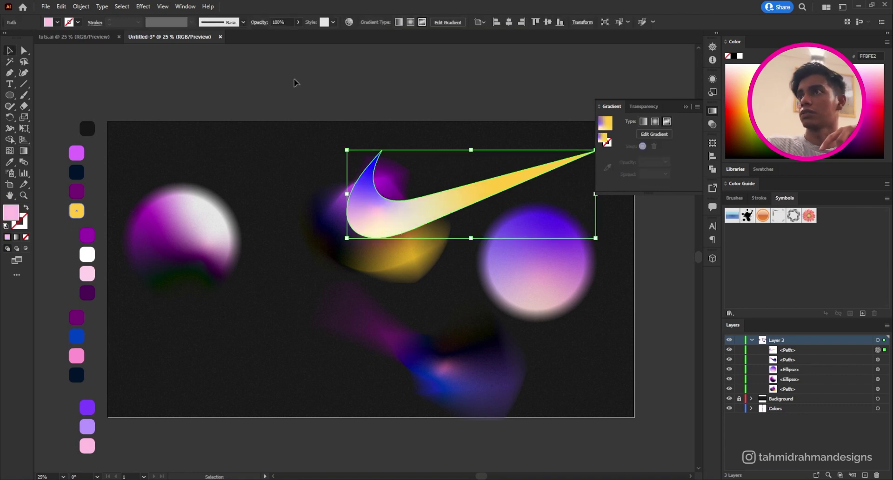
{"action": "left_click", "coordinate": [294, 79]}
{"action": "left_click_drag", "start_coordinate": [398, 275], "coordinate": [247, 416]}
{"action": "left_click_drag", "start_coordinate": [443, 214], "coordinate": [377, 254]}
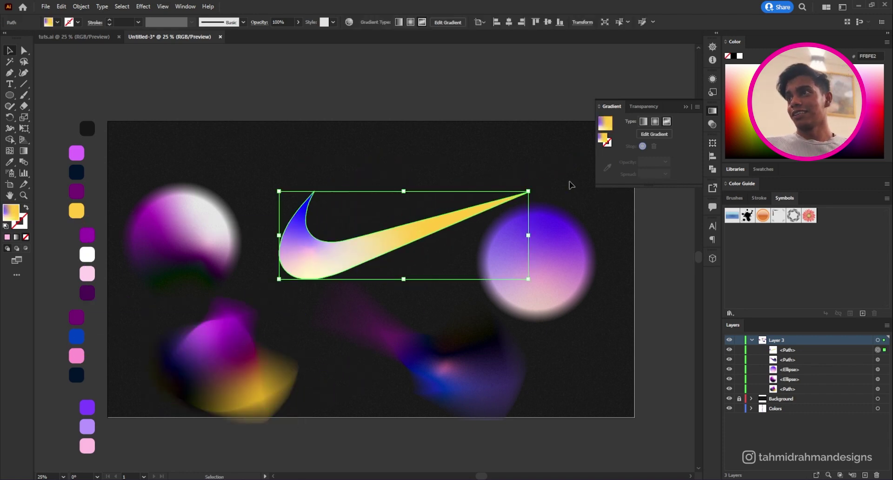
{"action": "left_click_drag", "start_coordinate": [529, 191], "coordinate": [450, 218]}
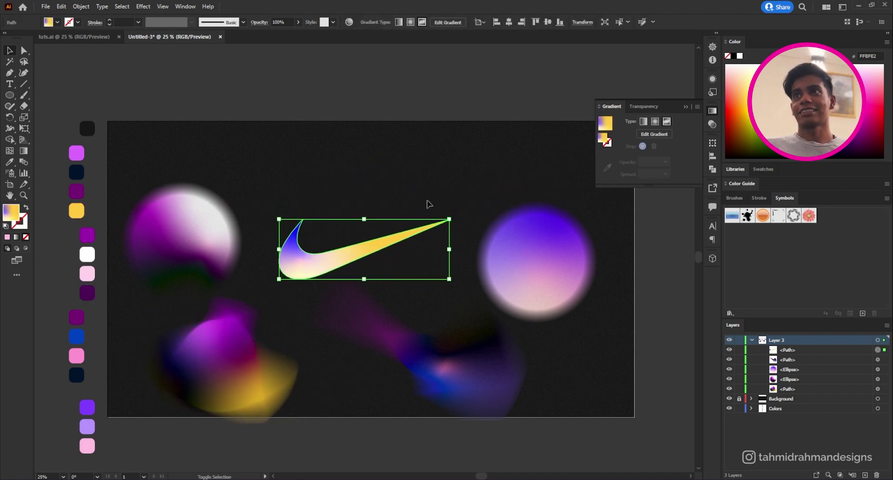
{"action": "left_click", "coordinate": [122, 6]}
- Apply a Radial Blur with amount 4 to the swoosh, preview it, then undo it
{"action": "mouse_move", "coordinate": [143, 6]}
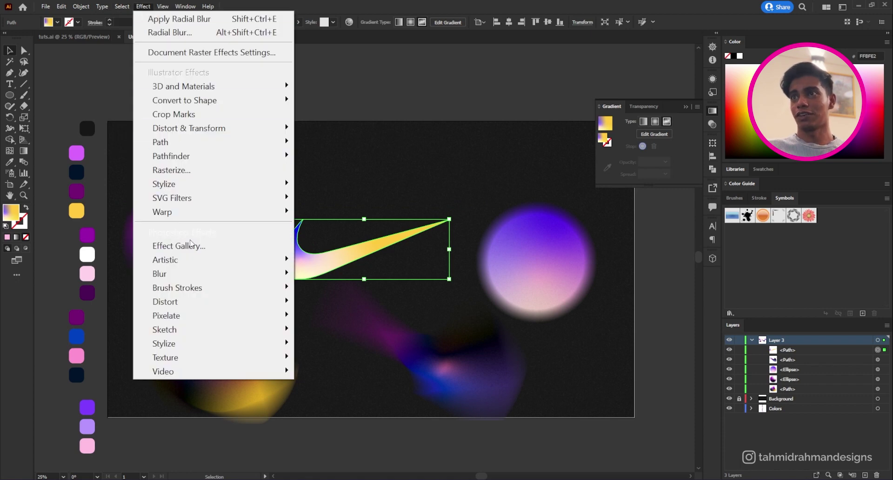
{"action": "mouse_move", "coordinate": [194, 275]}
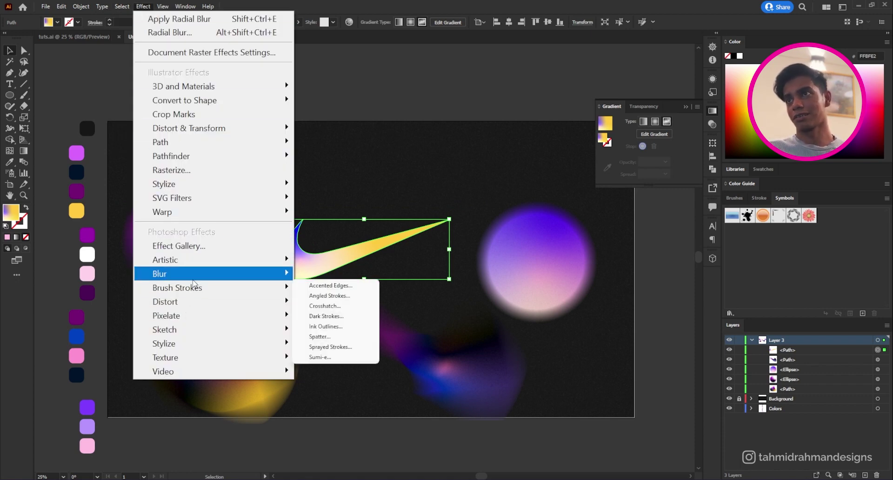
{"action": "left_click", "coordinate": [311, 282]}
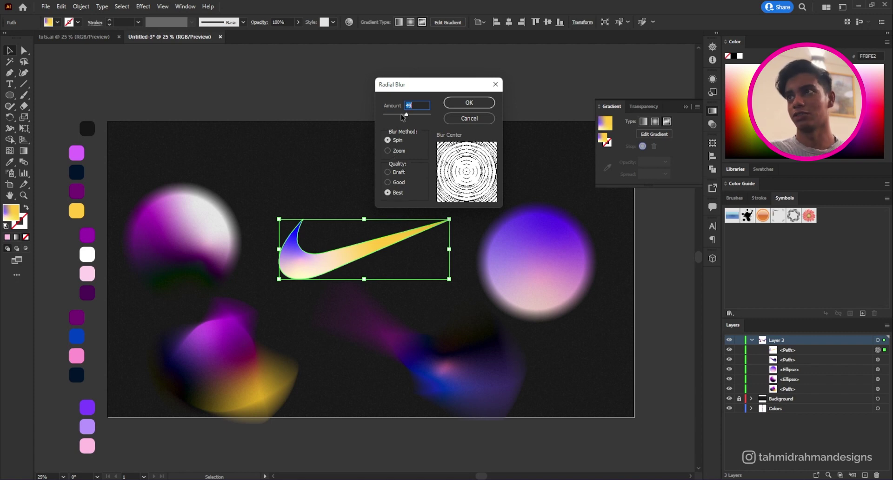
{"action": "left_click_drag", "start_coordinate": [401, 113], "coordinate": [372, 118]}
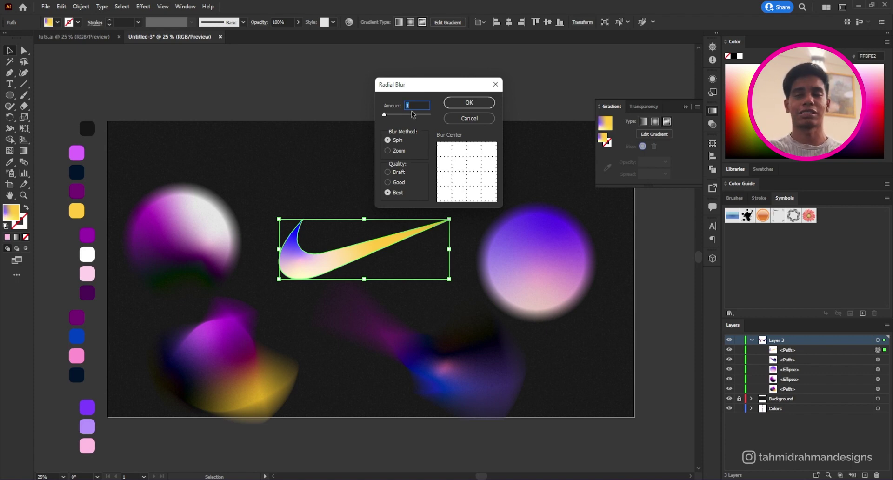
{"action": "type", "text": "4"}
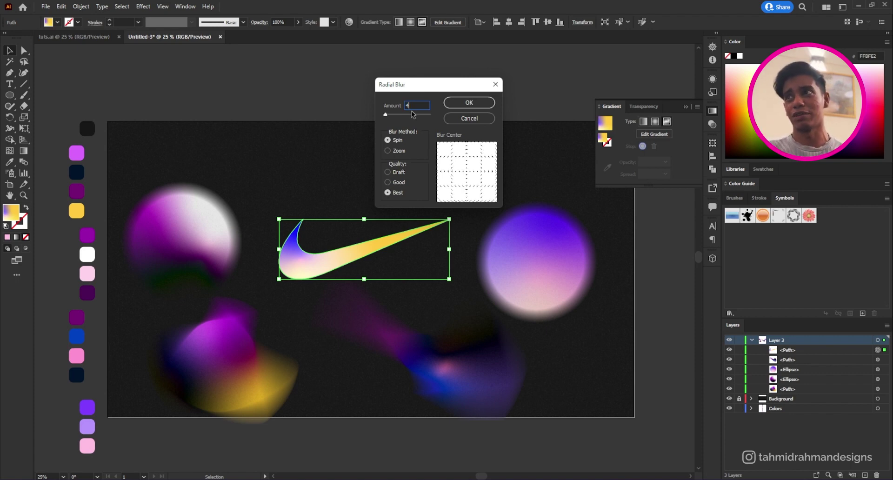
{"action": "key", "text": "Return"}
{"action": "left_click", "coordinate": [440, 145]}
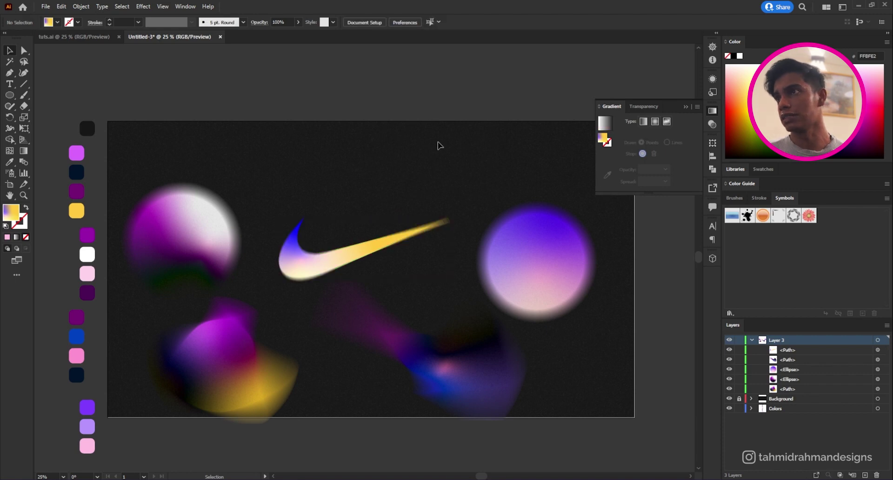
{"action": "key", "text": "ctrl+z"}
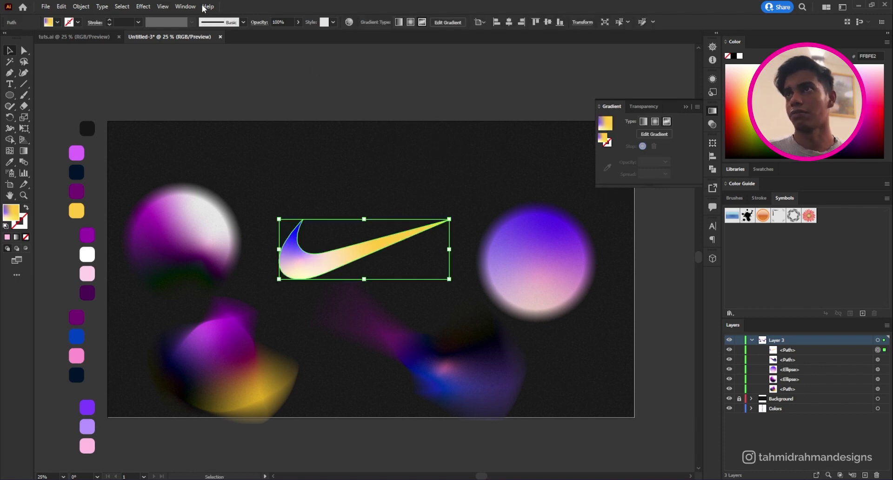
- Reapply the Spin Radial Blur at Best quality to the swoosh and reselect it
{"action": "left_click", "coordinate": [152, 5]}
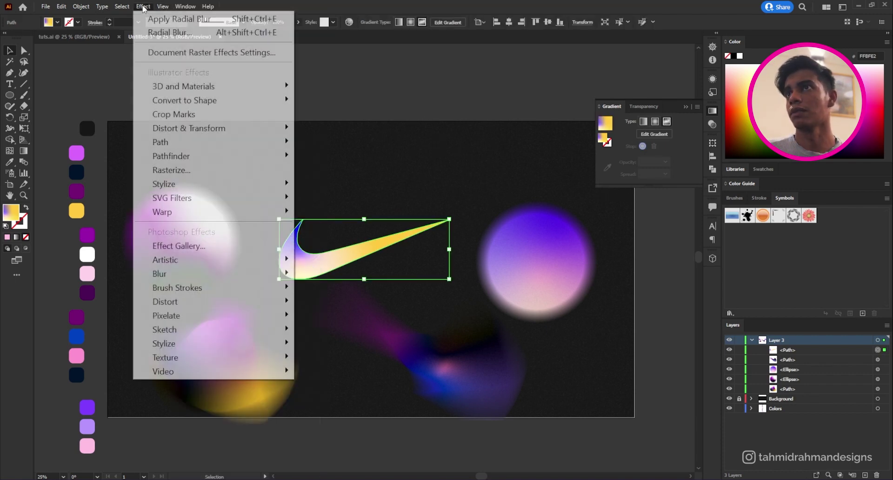
{"action": "mouse_move", "coordinate": [188, 275]}
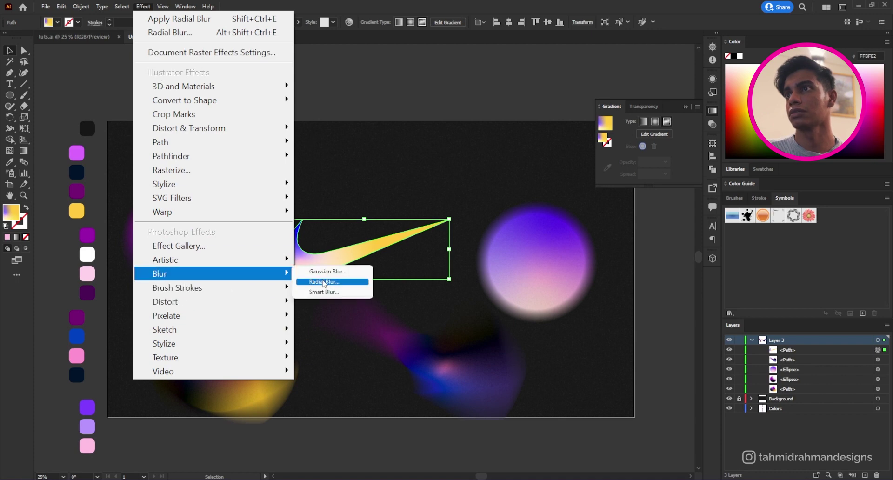
{"action": "left_click", "coordinate": [324, 282]}
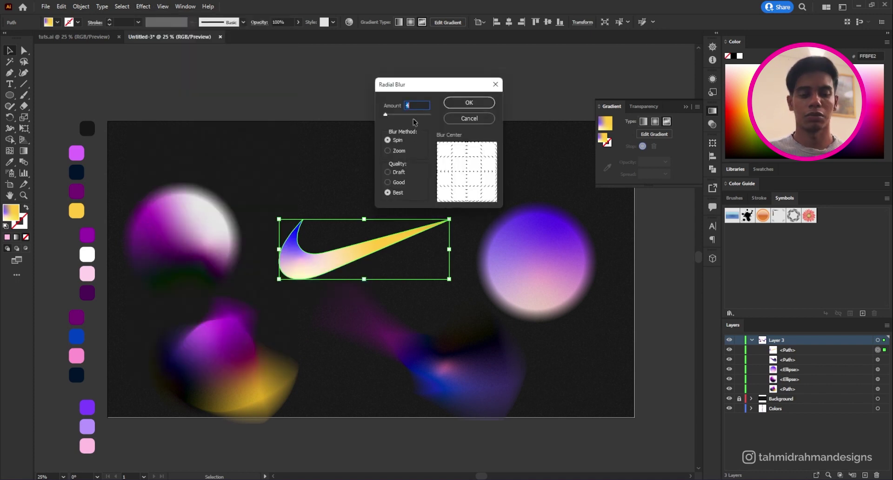
{"action": "key", "text": "Return"}
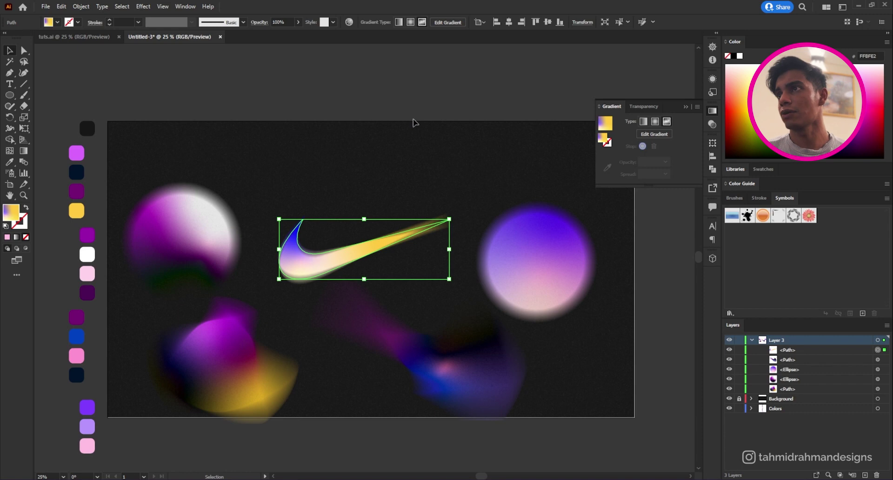
{"action": "left_click", "coordinate": [417, 149]}
{"action": "left_click", "coordinate": [372, 254]}
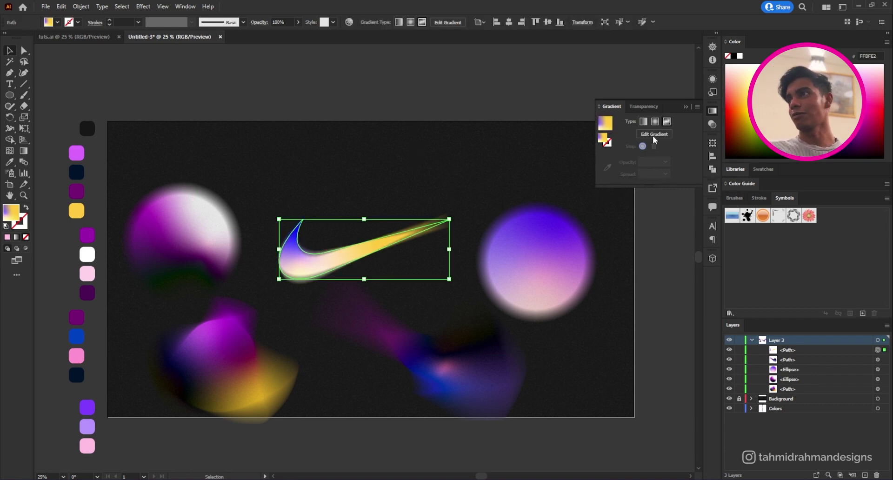
- Nudge one freeform gradient colour point on the swoosh to rebalance its colours
{"action": "left_click", "coordinate": [653, 134]}
{"action": "mouse_move", "coordinate": [301, 257]}
{"action": "left_mouse_down"}
{"action": "mouse_move", "coordinate": [298, 286]}
{"action": "mouse_move", "coordinate": [300, 251]}
{"action": "left_mouse_up"}
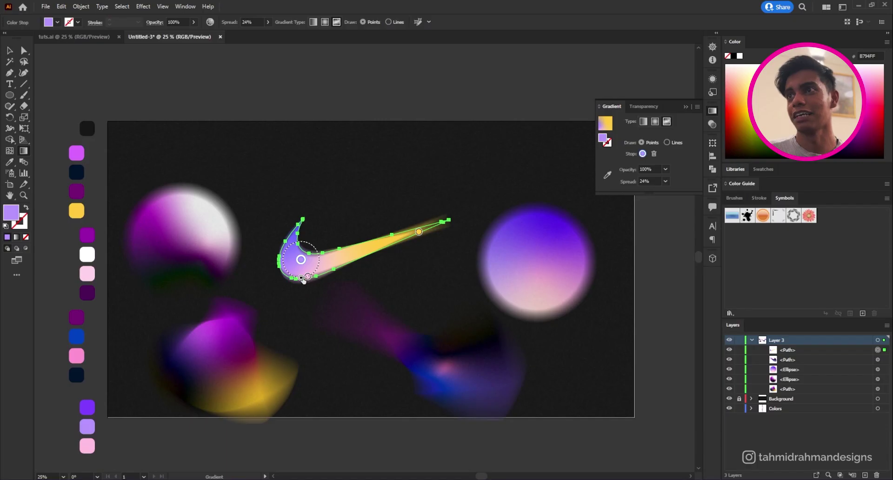
{"action": "left_click_drag", "start_coordinate": [305, 276], "coordinate": [303, 272]}
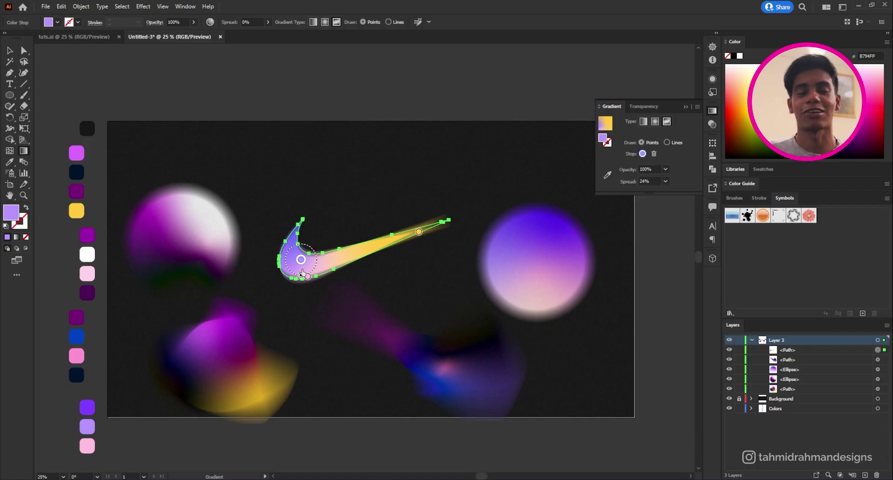
{"action": "mouse_move", "coordinate": [301, 263]}
{"action": "left_mouse_down"}
{"action": "mouse_move", "coordinate": [305, 256]}
{"action": "mouse_move", "coordinate": [295, 256]}
{"action": "mouse_move", "coordinate": [306, 285]}
{"action": "mouse_move", "coordinate": [302, 273]}
{"action": "left_mouse_up"}
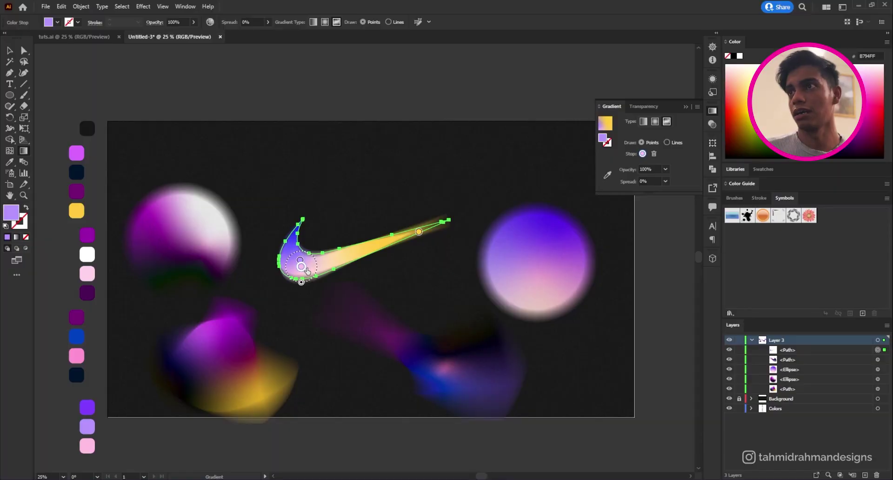
- Set a swoosh gradient point to pink FFBFE2 and shift it slightly right
{"action": "left_click", "coordinate": [299, 264]}
{"action": "left_click_drag", "start_coordinate": [300, 264], "coordinate": [300, 264]}
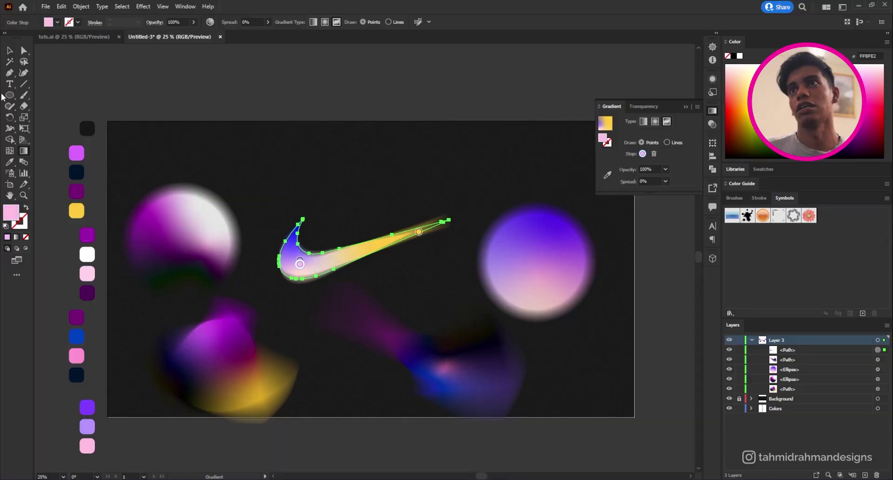
{"action": "left_click", "coordinate": [9, 50]}
{"action": "left_click", "coordinate": [149, 71]}
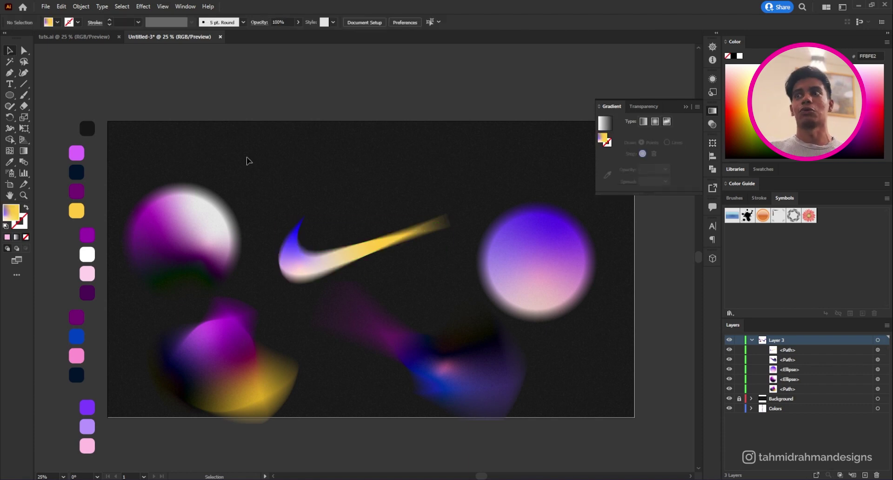
- Centre the swoosh horizontally and vertically on the artboard
{"action": "left_click", "coordinate": [319, 255]}
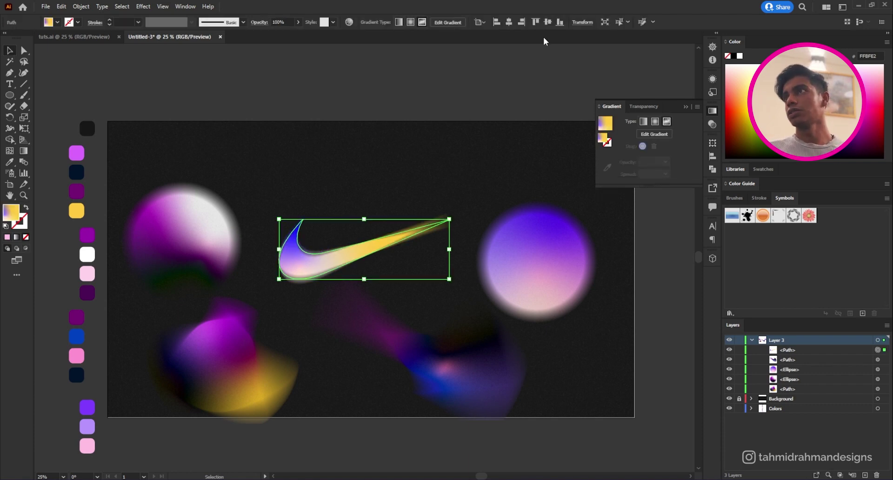
{"action": "left_click", "coordinate": [509, 22]}
{"action": "left_click", "coordinate": [548, 22]}
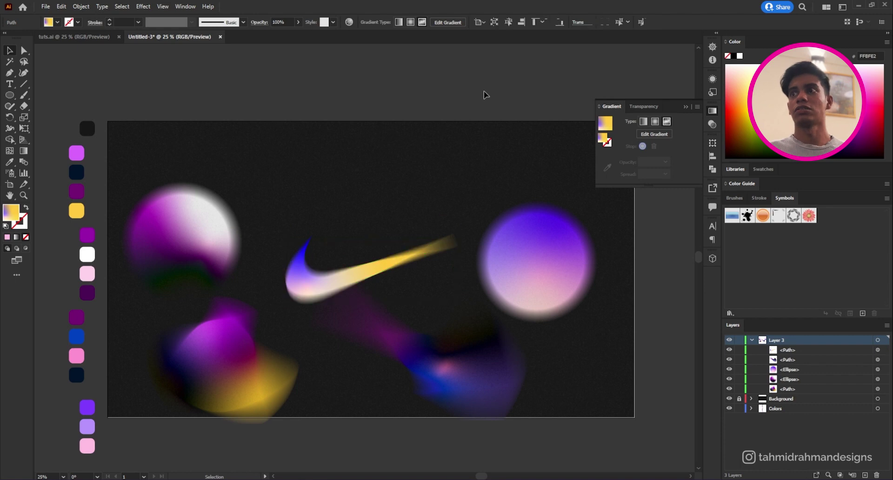
- Delete the blurred blob below the swoosh
{"action": "left_click", "coordinate": [484, 90]}
{"action": "left_click", "coordinate": [462, 375]}
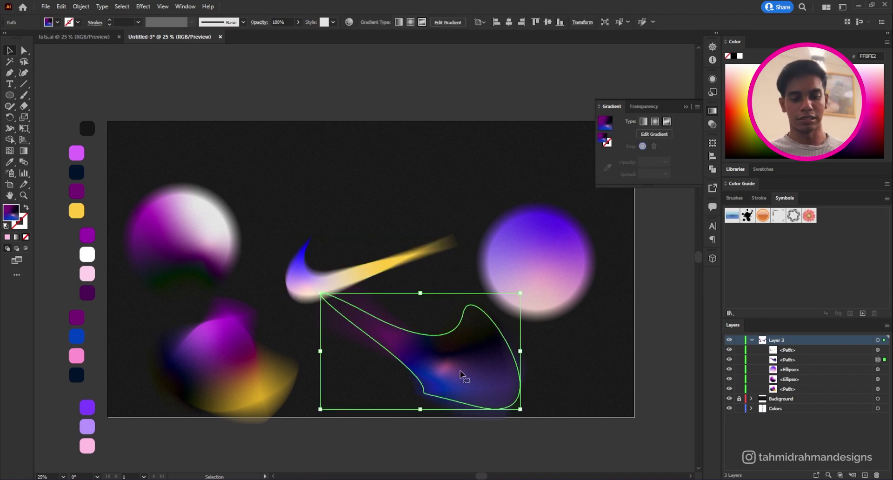
{"action": "key", "text": "Delete"}
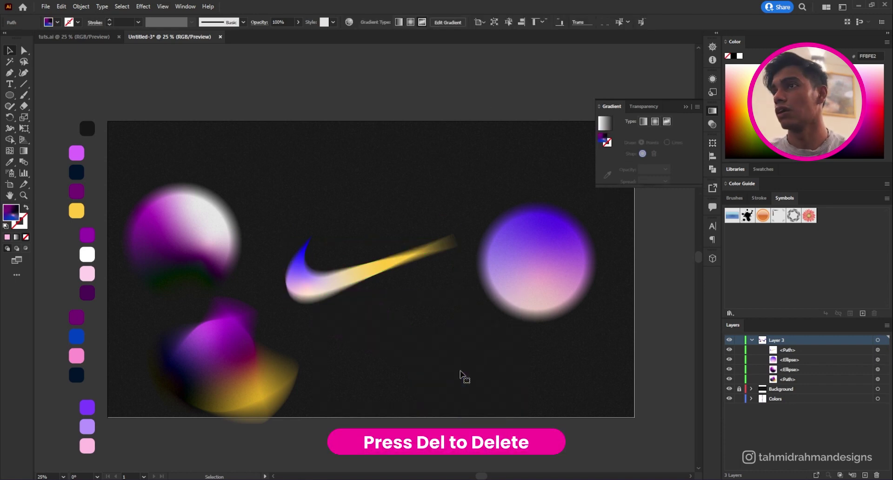
- Move the magenta orb to the top edge and the yellow-purple blur behind the swoosh's hook
{"action": "left_click", "coordinate": [188, 249]}
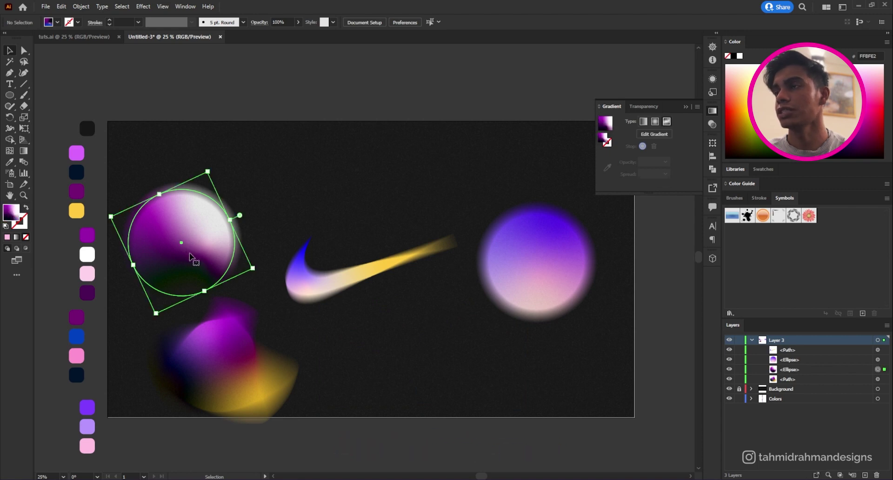
{"action": "left_click_drag", "start_coordinate": [187, 248], "coordinate": [313, 107]}
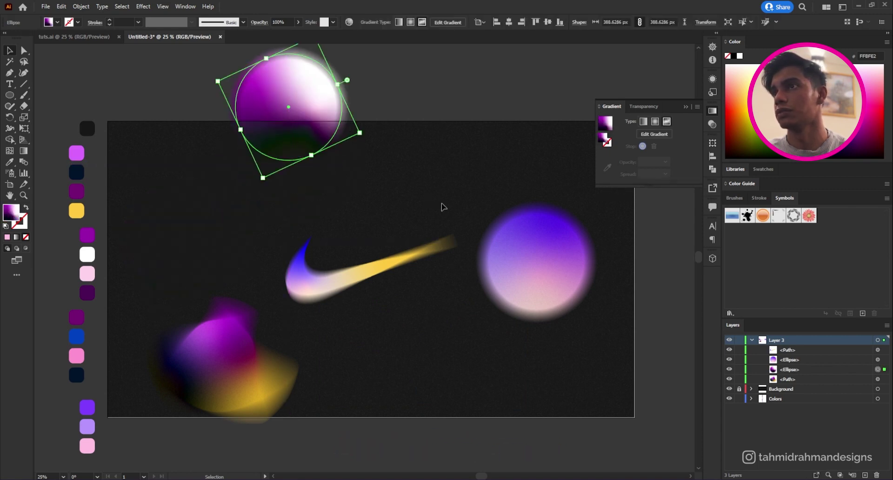
{"action": "left_click", "coordinate": [443, 205]}
{"action": "left_click_drag", "start_coordinate": [231, 356], "coordinate": [257, 302]}
- Delete the purple orb on the right
{"action": "left_click", "coordinate": [339, 357]}
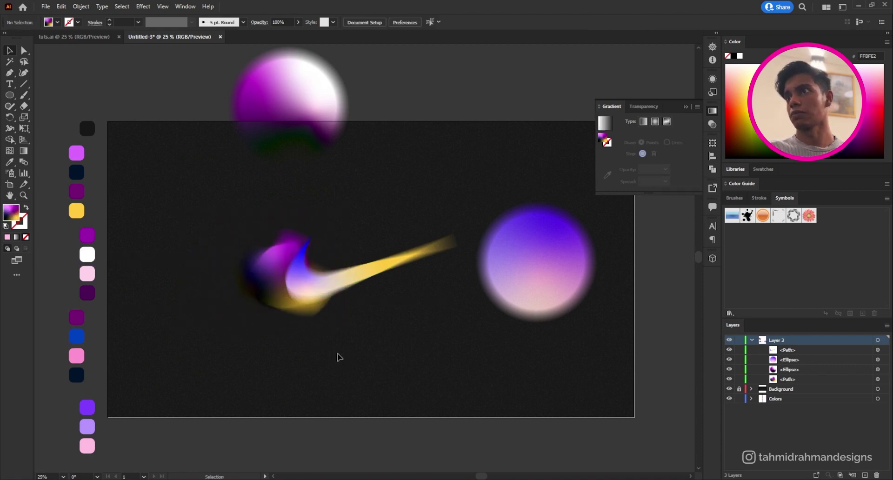
{"action": "left_click", "coordinate": [292, 320]}
{"action": "left_click", "coordinate": [489, 319]}
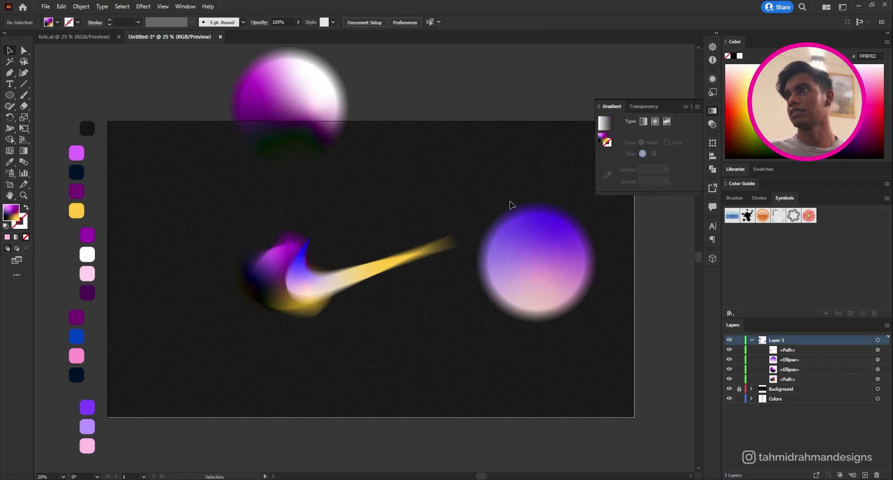
{"action": "left_click", "coordinate": [546, 276]}
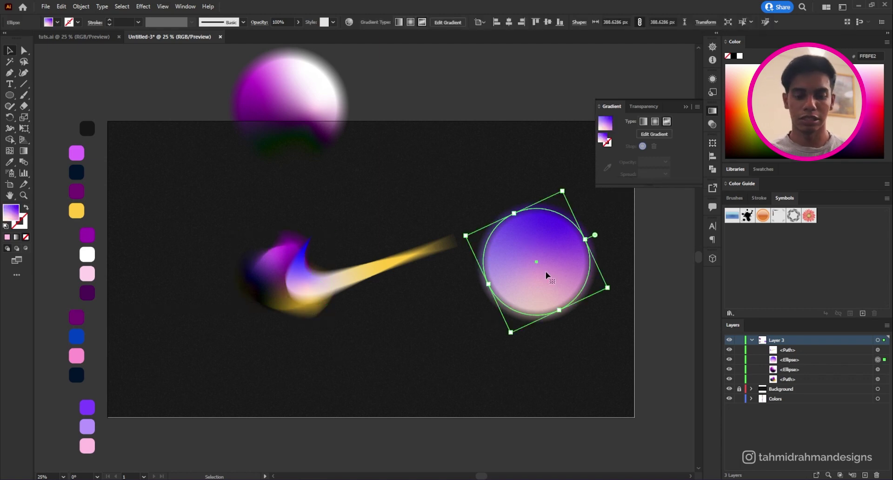
{"action": "key", "text": "Delete"}
- Move the magenta orb onto the swoosh's tail, rotate it white-side down, and shrink it
{"action": "left_click_drag", "start_coordinate": [284, 106], "coordinate": [465, 261]}
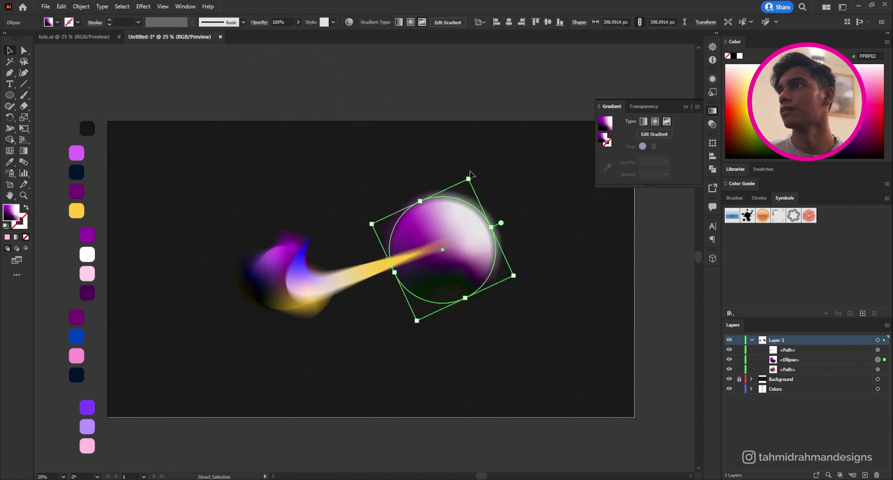
{"action": "left_click_drag", "start_coordinate": [469, 174], "coordinate": [508, 333]}
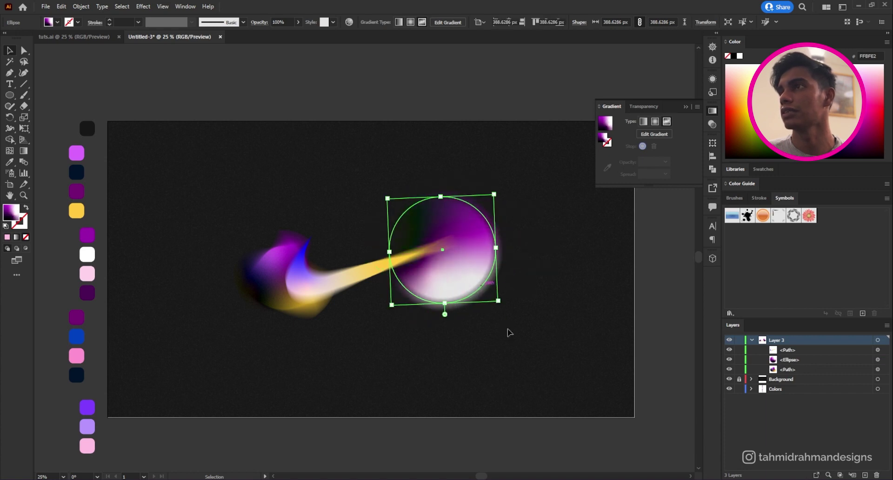
{"action": "left_click", "coordinate": [484, 292]}
{"action": "left_click", "coordinate": [465, 293]}
{"action": "left_click_drag", "start_coordinate": [392, 311], "coordinate": [423, 272]}
{"action": "left_click", "coordinate": [553, 216]}
{"action": "left_click_drag", "start_coordinate": [486, 247], "coordinate": [419, 259]}
{"action": "left_click", "coordinate": [289, 319]}
{"action": "left_click", "coordinate": [307, 298]}
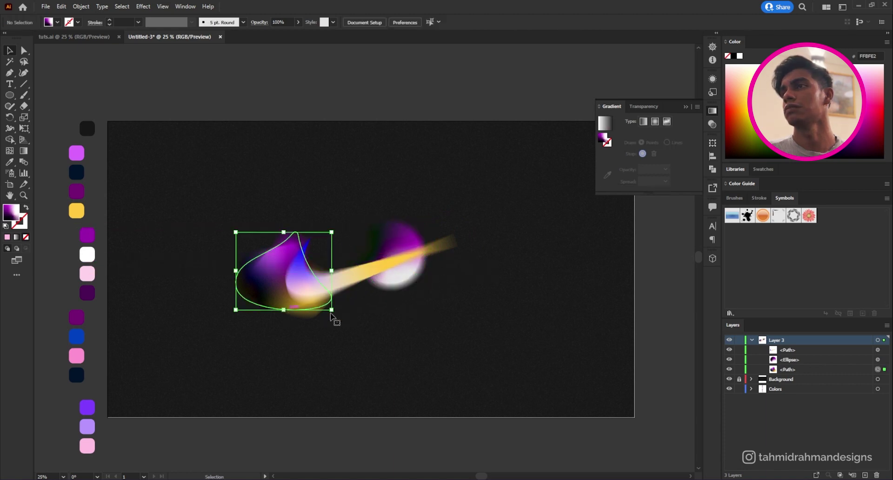
- Enlarge the blurred shape behind the hook and move the orb up-right along the swoosh
{"action": "left_click_drag", "start_coordinate": [331, 310], "coordinate": [358, 330]}
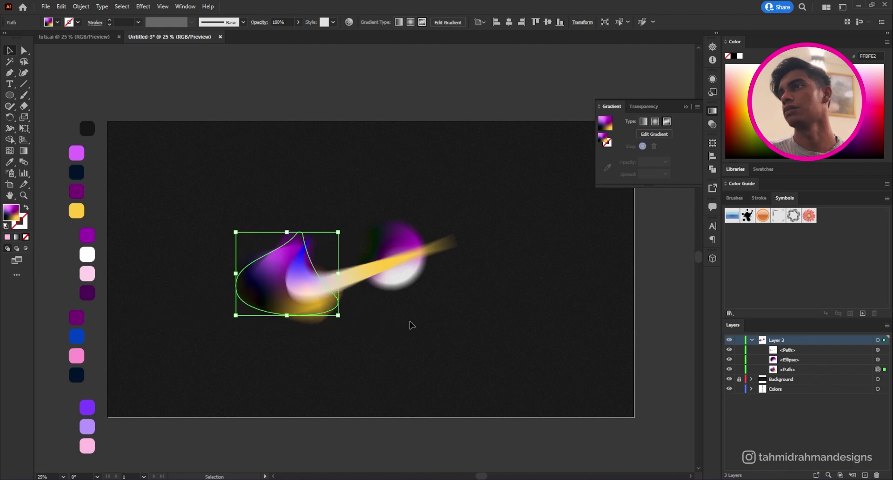
{"action": "left_click", "coordinate": [410, 325]}
{"action": "left_click_drag", "start_coordinate": [406, 287], "coordinate": [439, 274]}
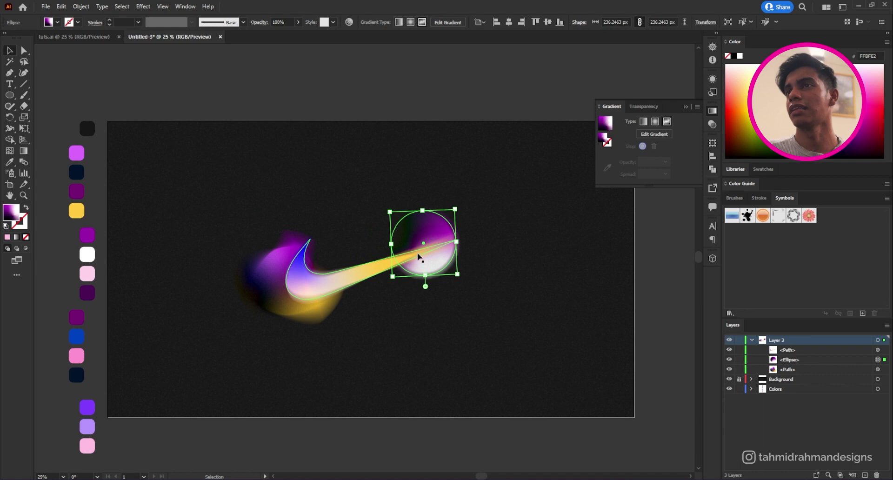
- Recolour the orb's top gradient point purple and nudge the orb slightly right
{"action": "left_click", "coordinate": [654, 135]}
{"action": "left_click", "coordinate": [439, 228]}
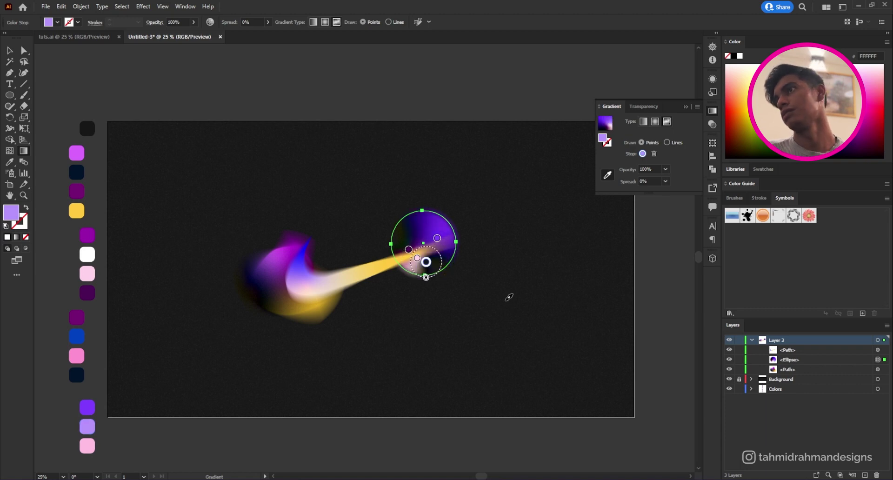
{"action": "key", "text": "v"}
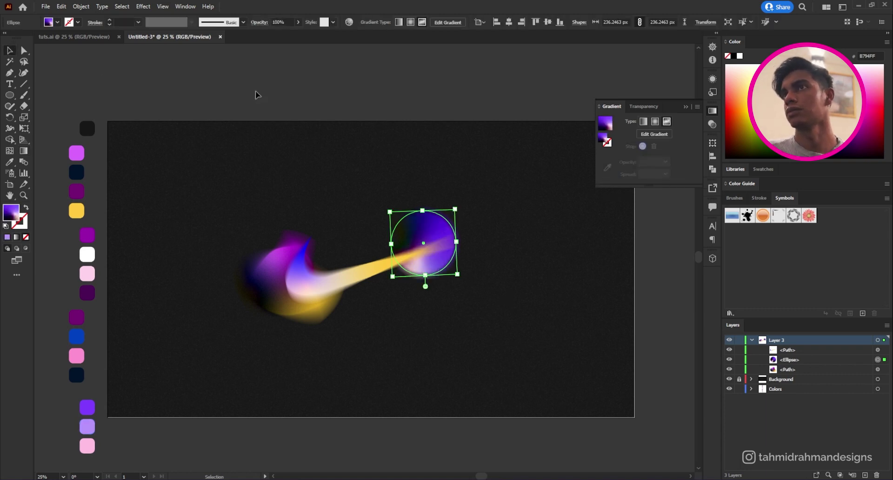
{"action": "left_click", "coordinate": [368, 168]}
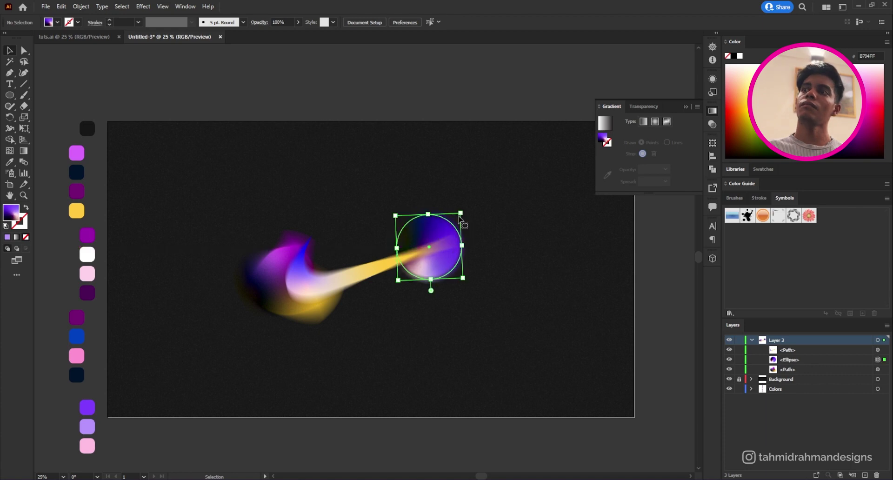
{"action": "left_click_drag", "start_coordinate": [442, 232], "coordinate": [443, 233]}
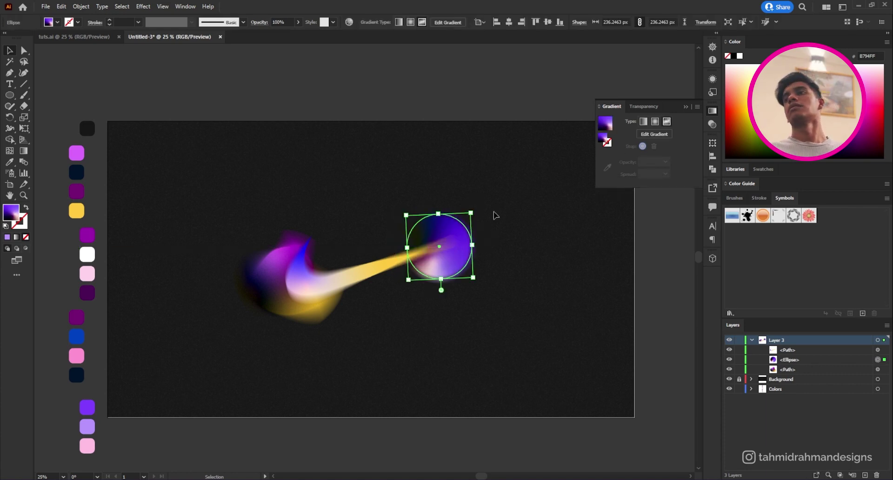